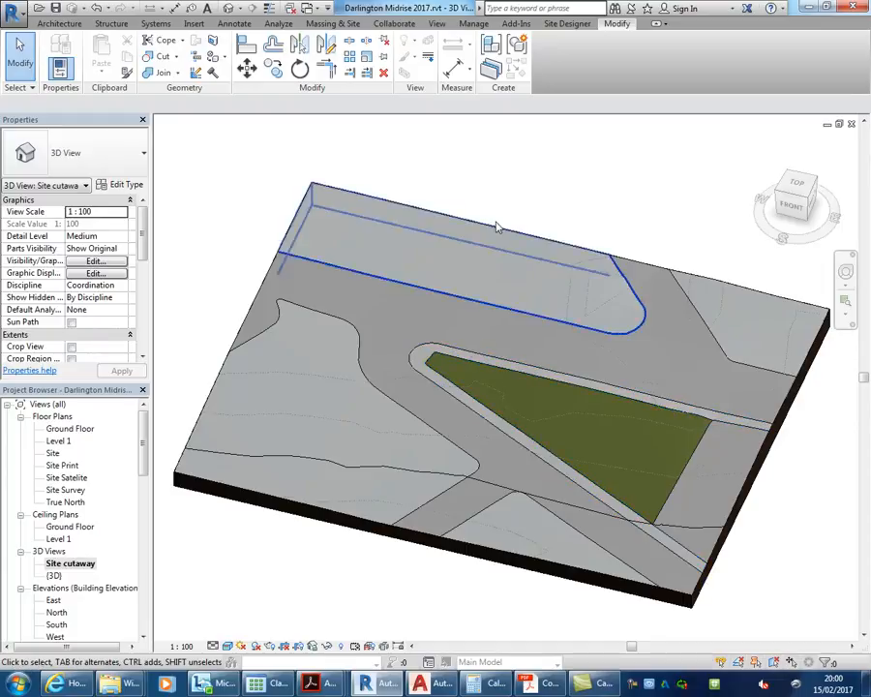
# Switch to the web browser and review the site analysis article's lists of what to take and what to look out for.
pyautogui.moveTo(501, 217); pyautogui.dragTo(481, 211, button='middle')
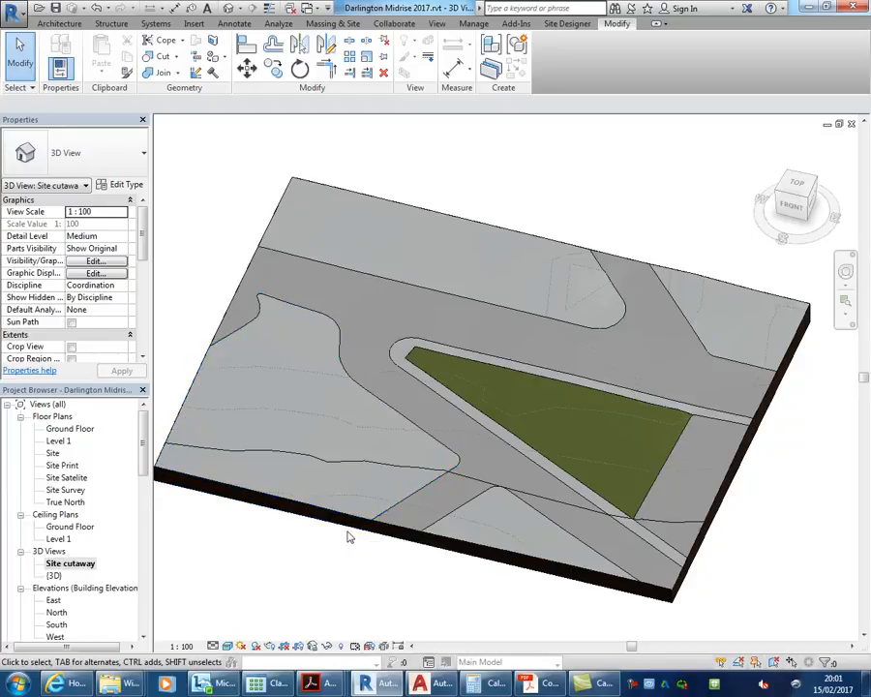
pyautogui.click(55, 683)
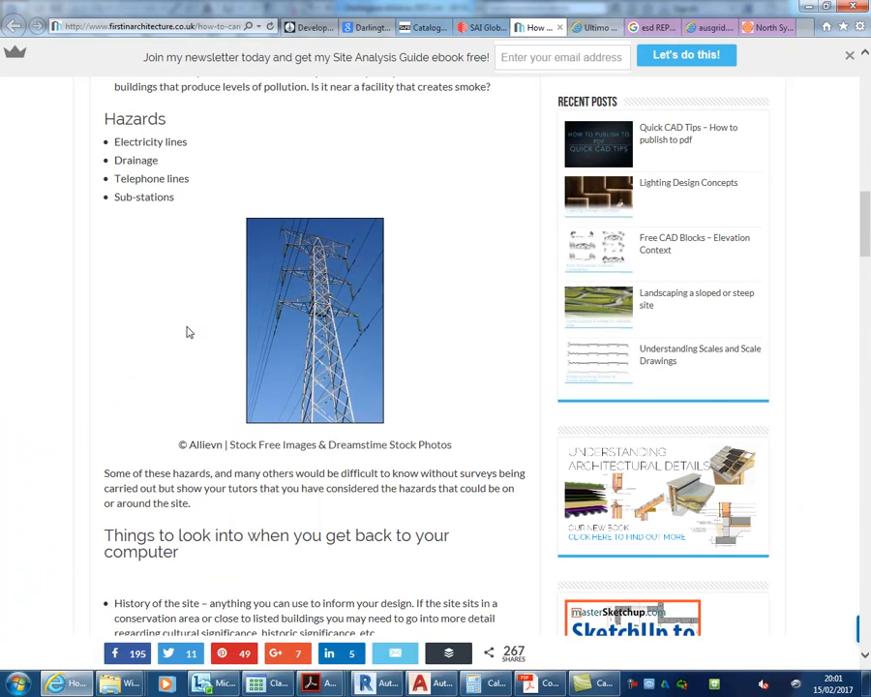
pyautogui.scroll(10, 188, 332)
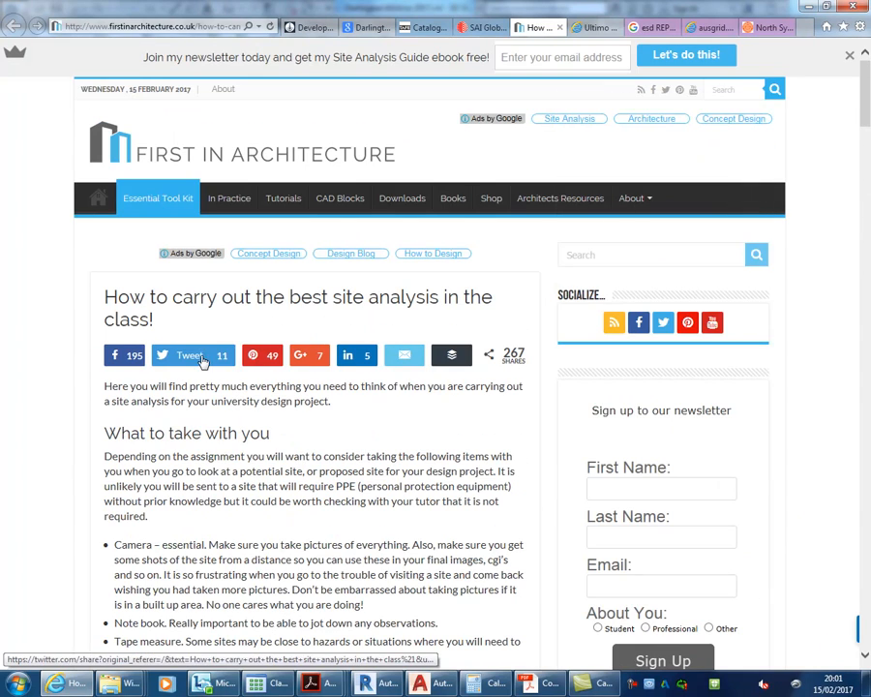
pyautogui.scroll(-3, 161, 301)
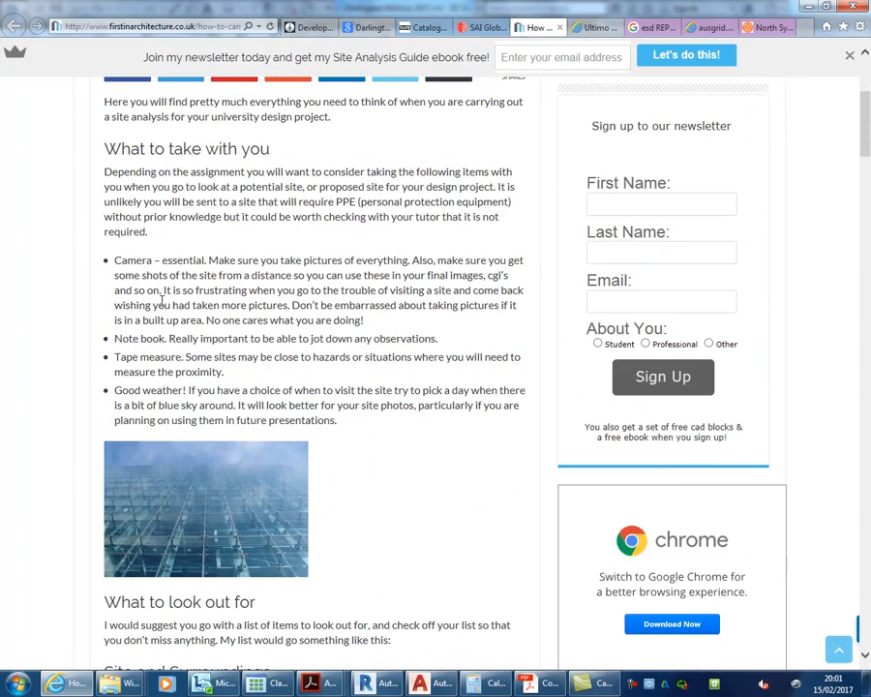
pyautogui.scroll(-2, 137, 246)
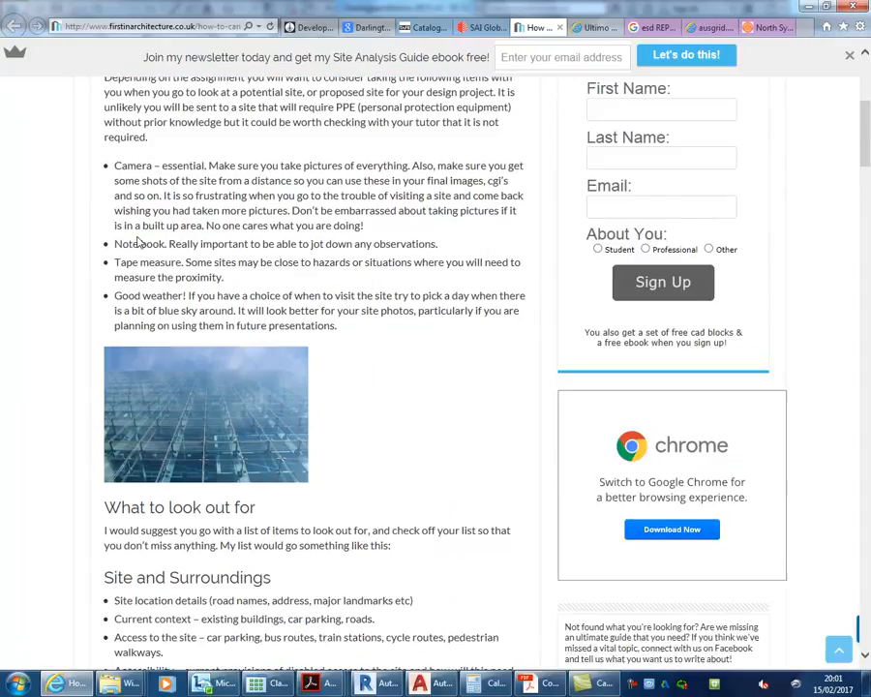
pyautogui.scroll(-3, 128, 246)
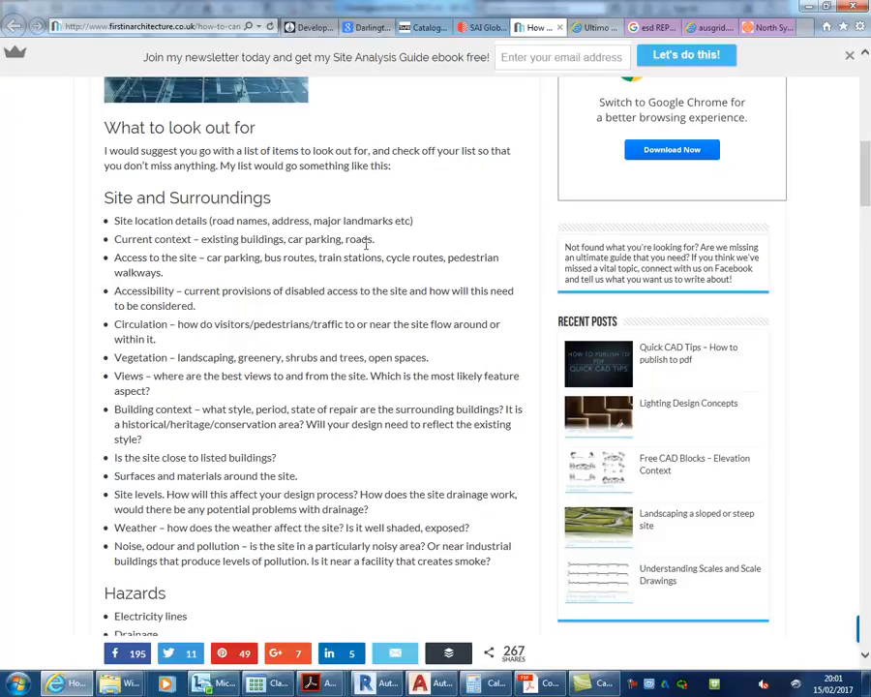
pyautogui.click(808, 6)
# Open the Site Print floor plan and duplicate the view without detailing.
pyautogui.keyDown('shift'); pyautogui.moveTo(341, 333); pyautogui.dragTo(429, 353, button='middle'); pyautogui.keyUp('shift')
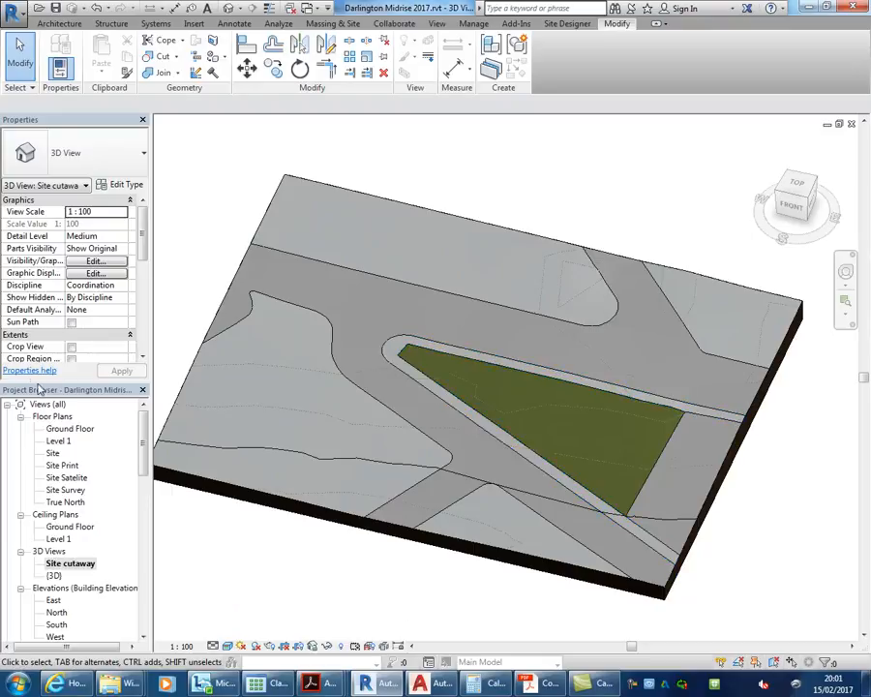
pyautogui.doubleClick(62, 430)
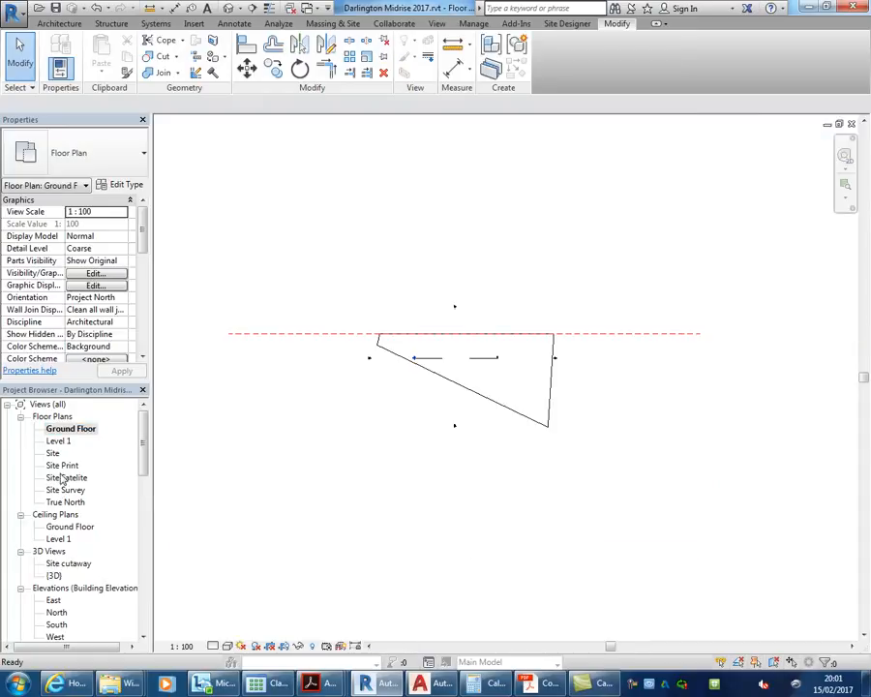
pyautogui.doubleClick(62, 466)
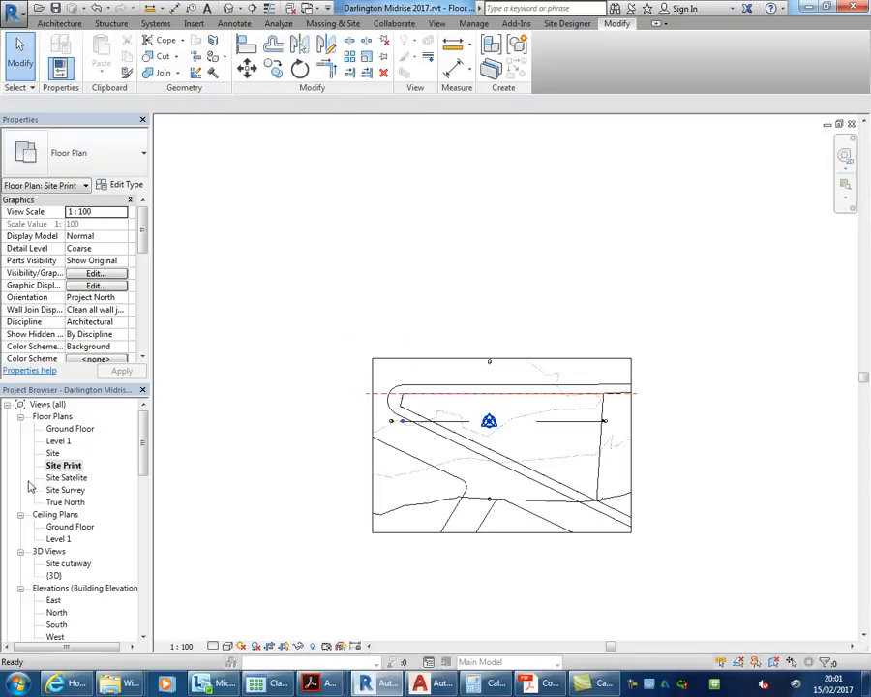
pyautogui.scroll(2, 299, 426)
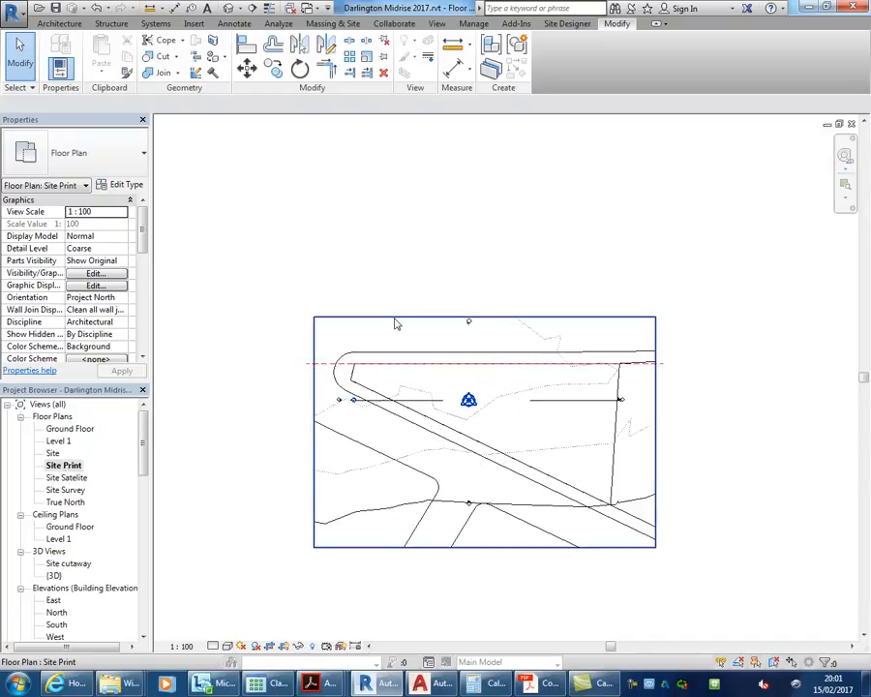
pyautogui.rightClick(64, 466)
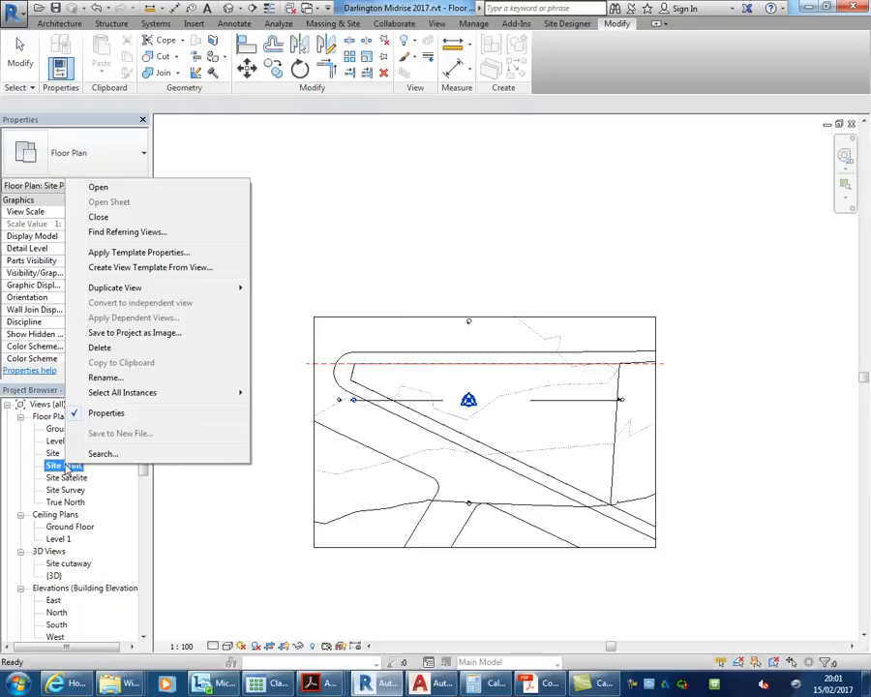
pyautogui.moveTo(153, 290)
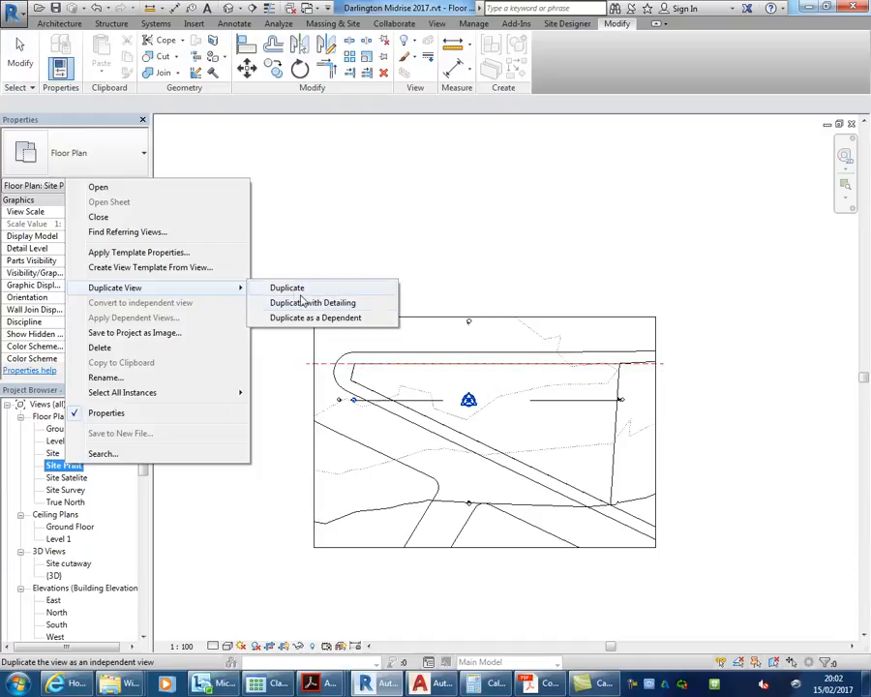
pyautogui.click(294, 289)
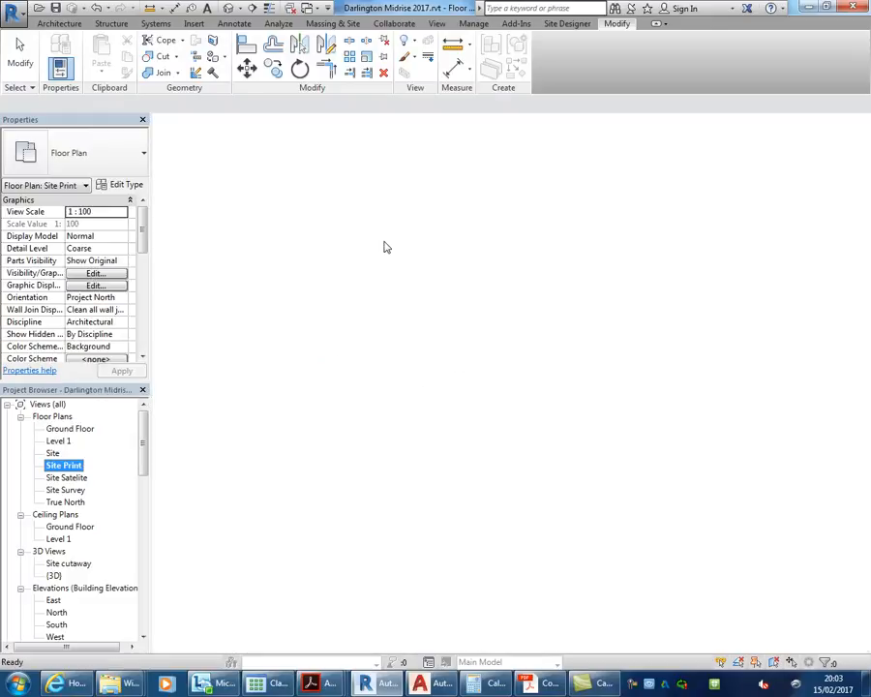
# Start the Text tool and duplicate the Arial 1.0mm text type under the name RomanT.
pyautogui.click(234, 24)
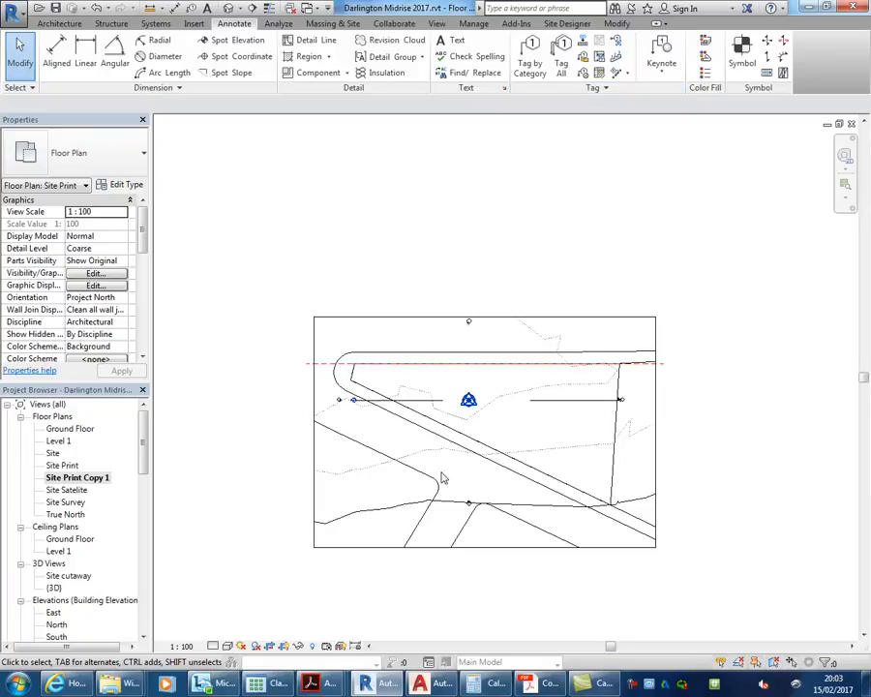
pyautogui.scroll(2, 440, 477)
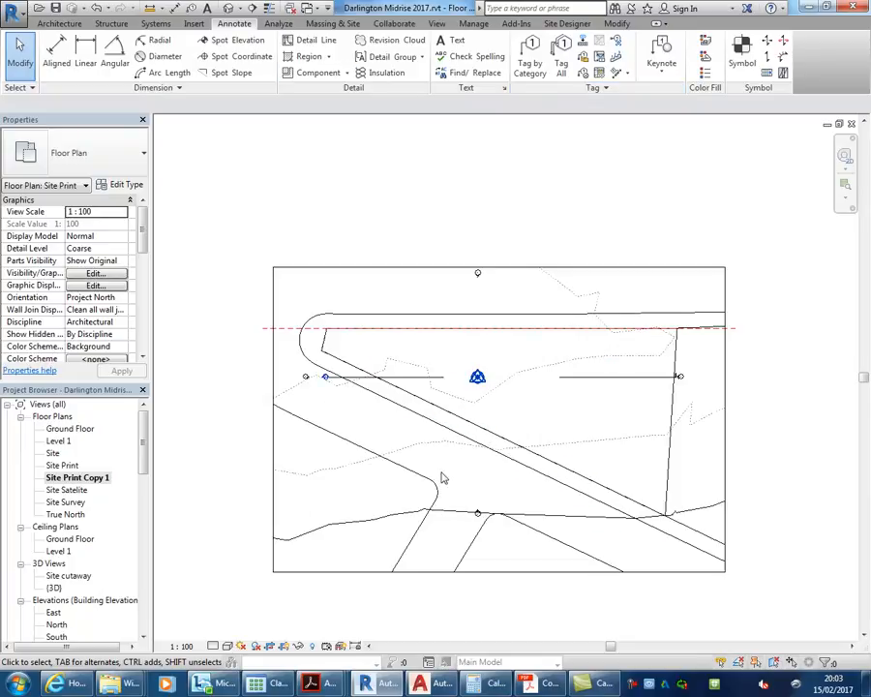
pyautogui.click(58, 23)
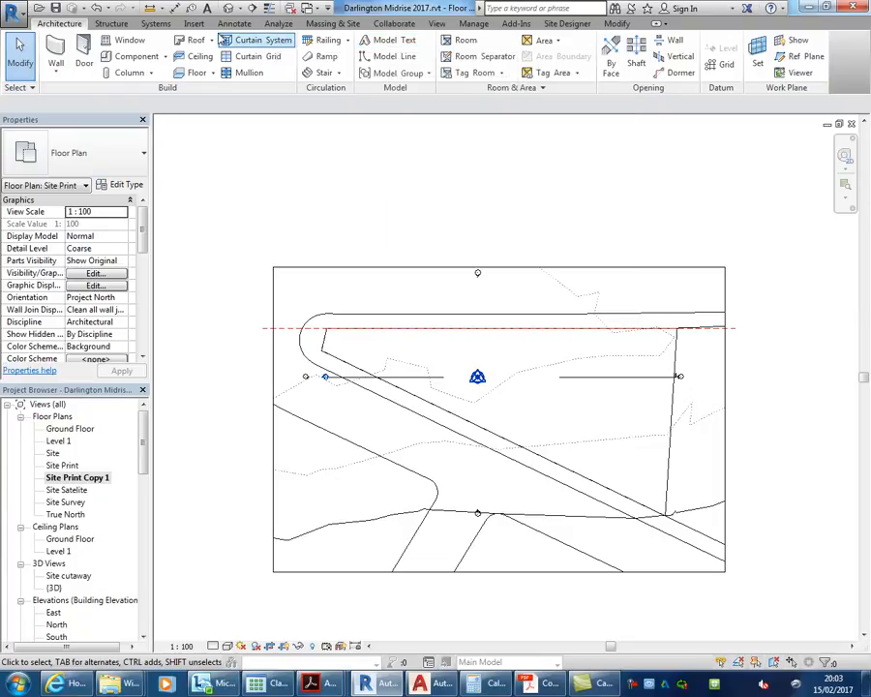
pyautogui.click(232, 26)
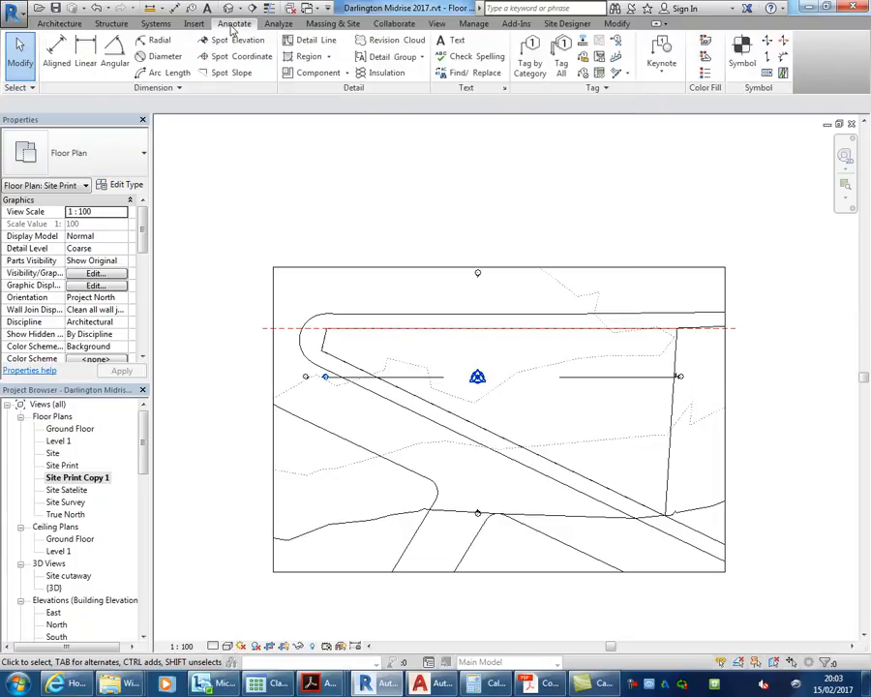
pyautogui.click(458, 42)
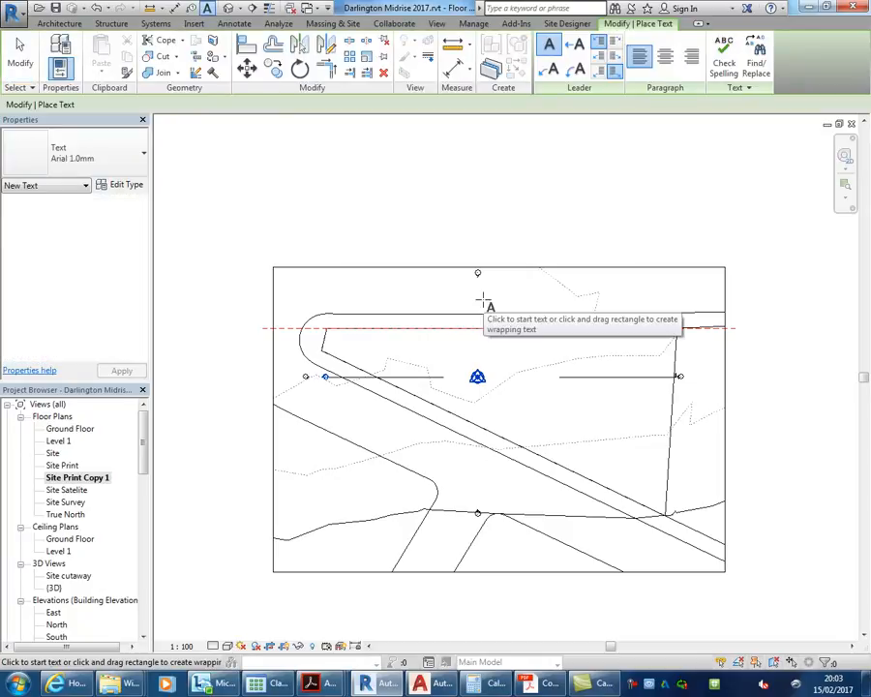
pyautogui.click(57, 160)
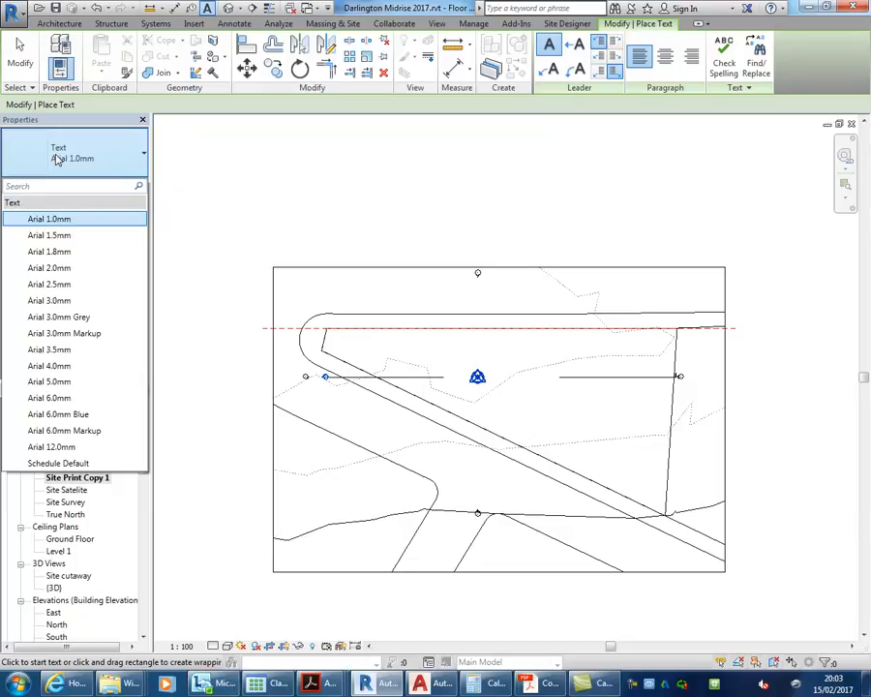
pyautogui.click(57, 159)
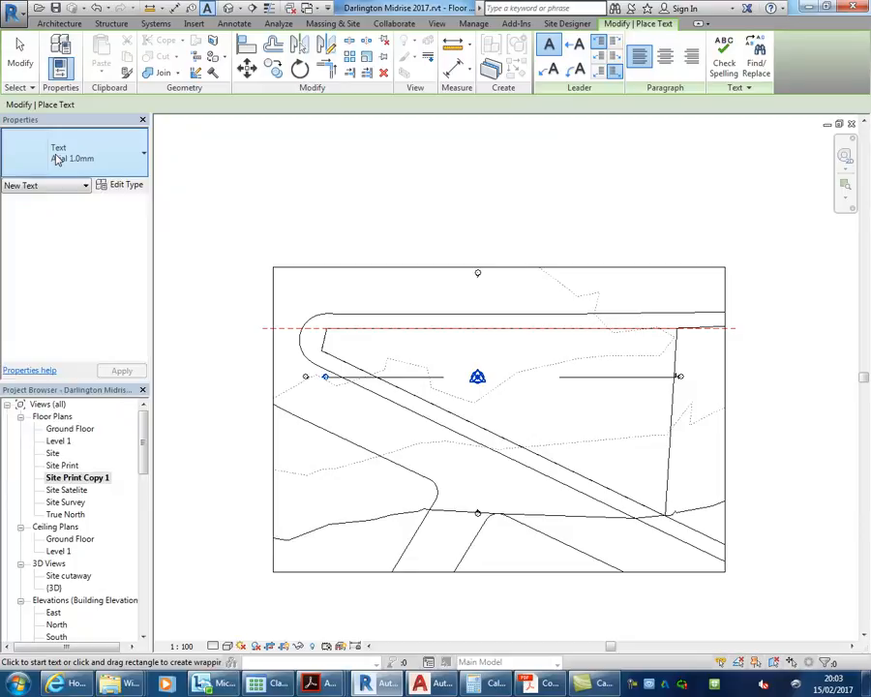
pyautogui.click(122, 186)
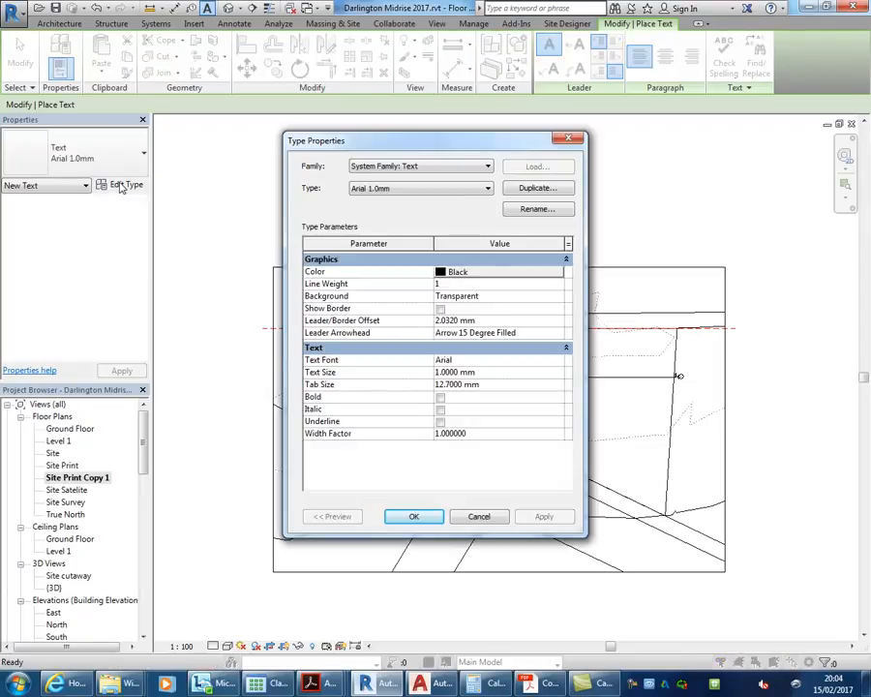
pyautogui.moveTo(450, 145); pyautogui.dragTo(361, 111)
pyautogui.click(358, 151)
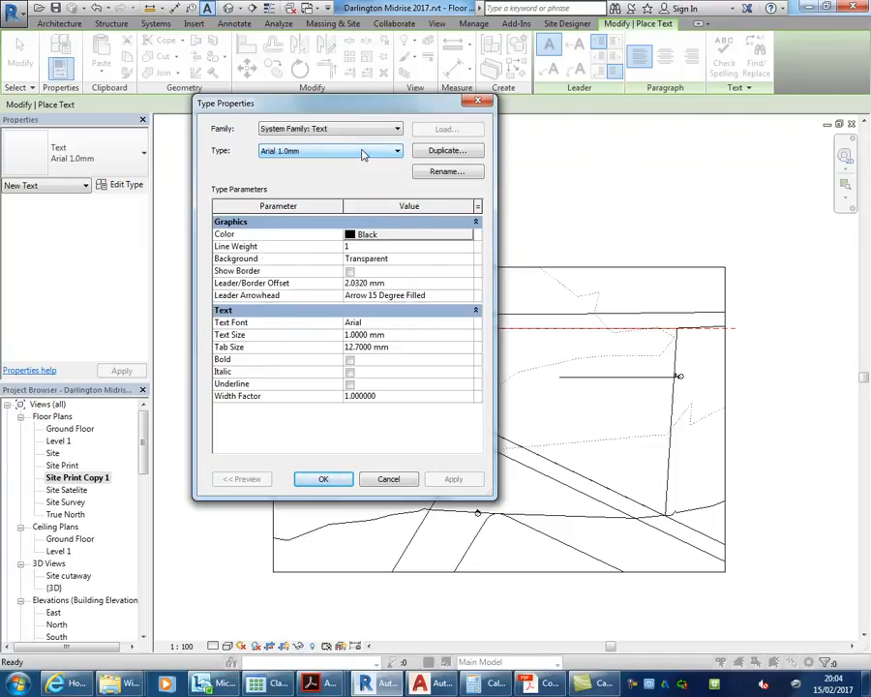
pyautogui.click(440, 155)
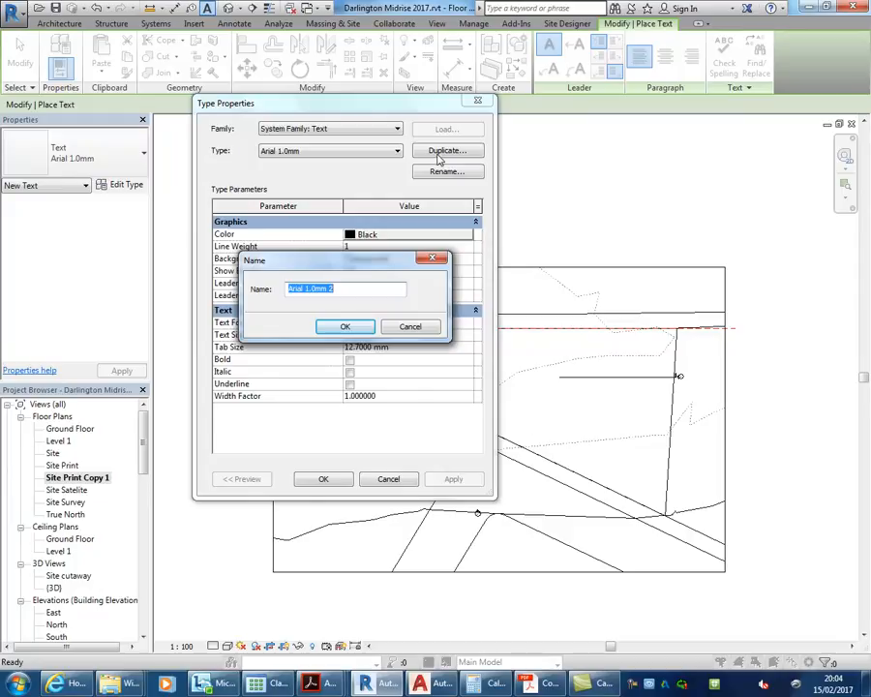
pyautogui.write('RomanT')
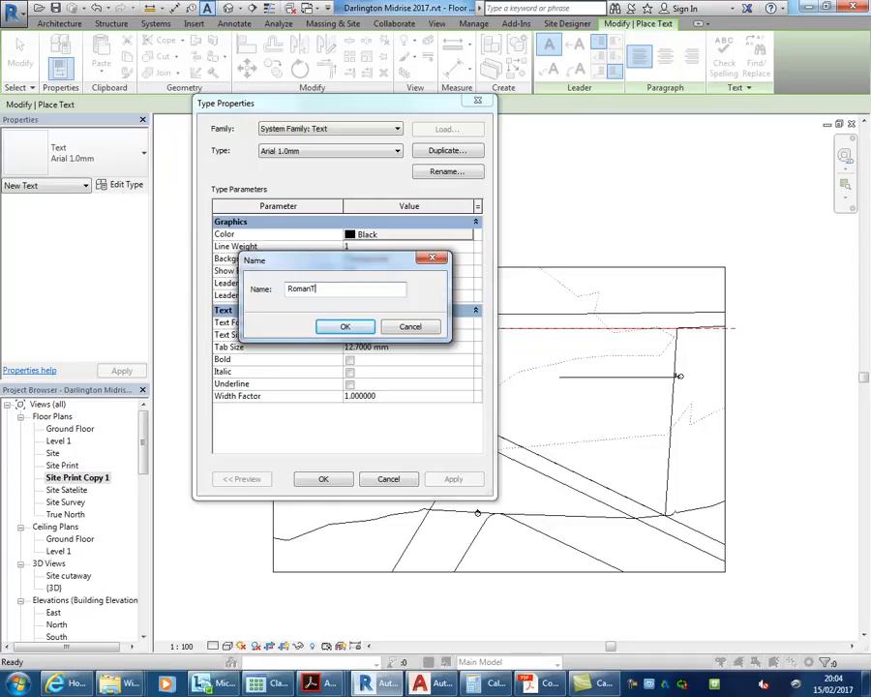
pyautogui.click(340, 327)
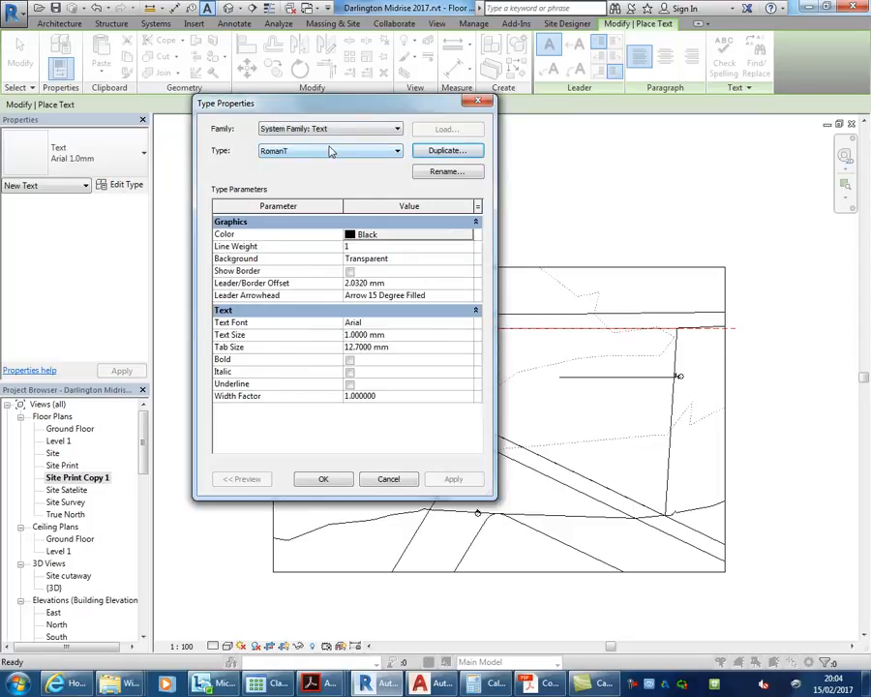
# Set the text font of the RomanT type to RomanT.
pyautogui.click(452, 322)
pyautogui.click(467, 323)
pyautogui.moveTo(472, 345); pyautogui.dragTo(472, 374)
pyautogui.scroll(6, 407, 368)
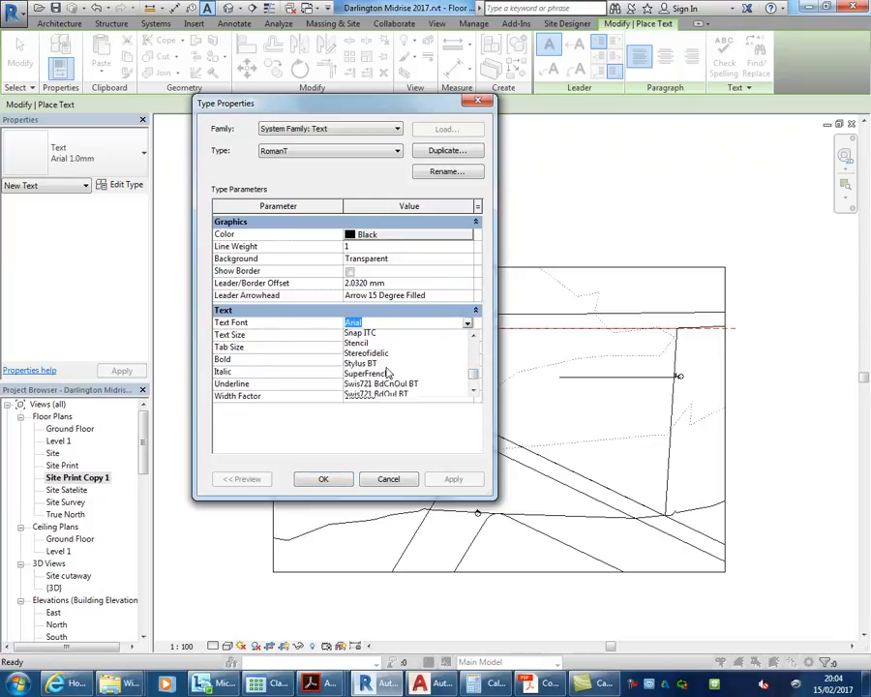
pyautogui.scroll(10, 378, 365)
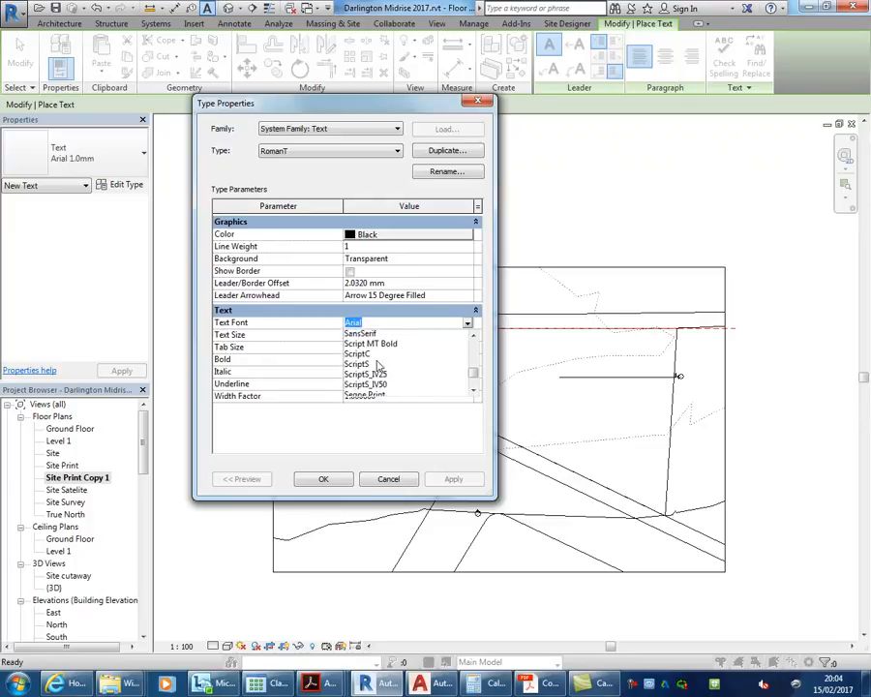
pyautogui.scroll(-5, 378, 365)
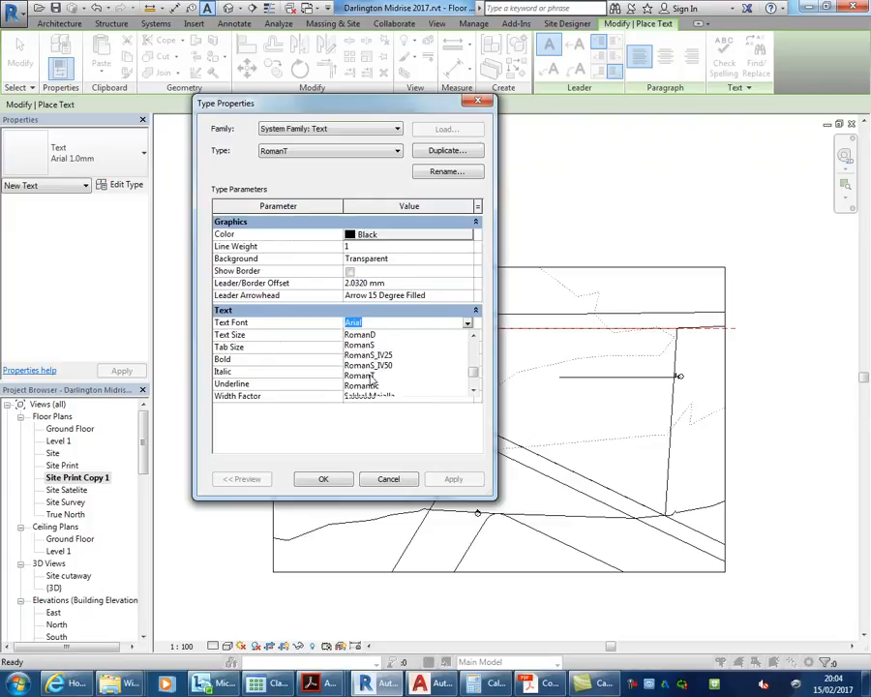
pyautogui.click(368, 376)
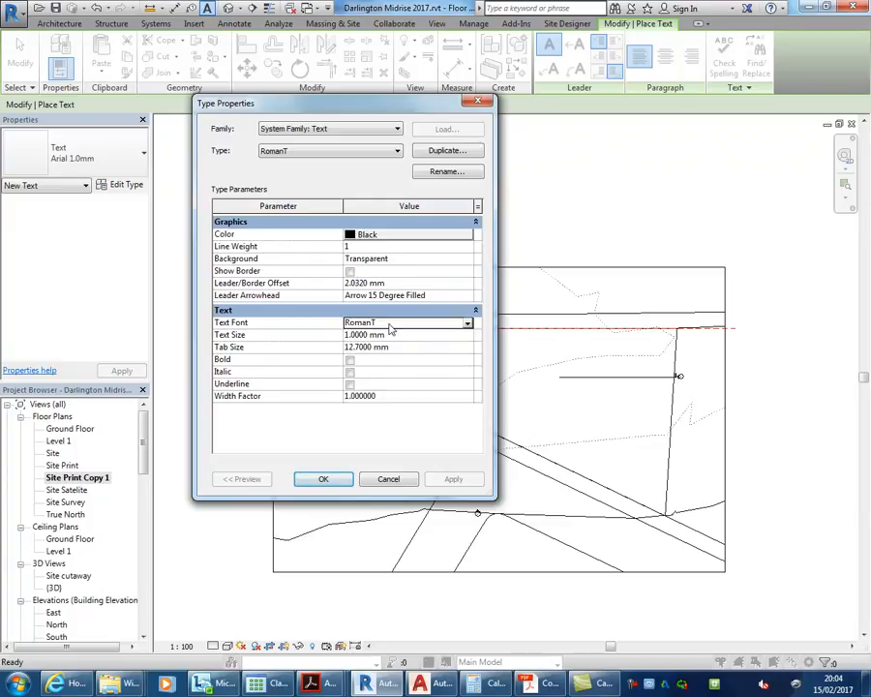
# Set the RomanT type's text size to 1 mm and accept the type properties.
pyautogui.click(394, 335)
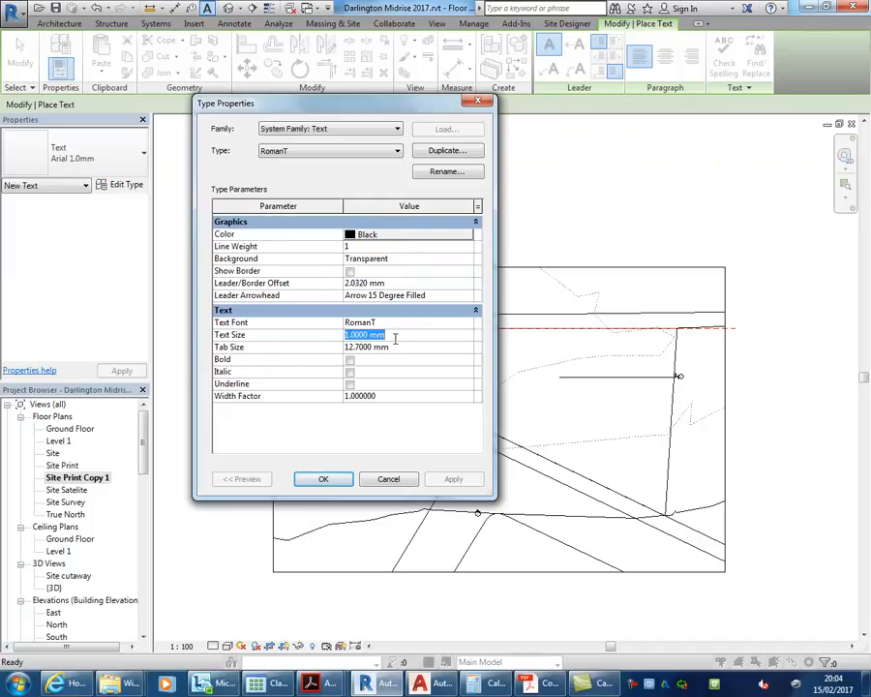
pyautogui.write('1')
pyautogui.click(411, 349)
pyautogui.click(404, 335)
pyautogui.click(325, 480)
# Place a CITY ROAD text note on the road above the triangular site's upper boundary.
pyautogui.scroll(3, 378, 378)
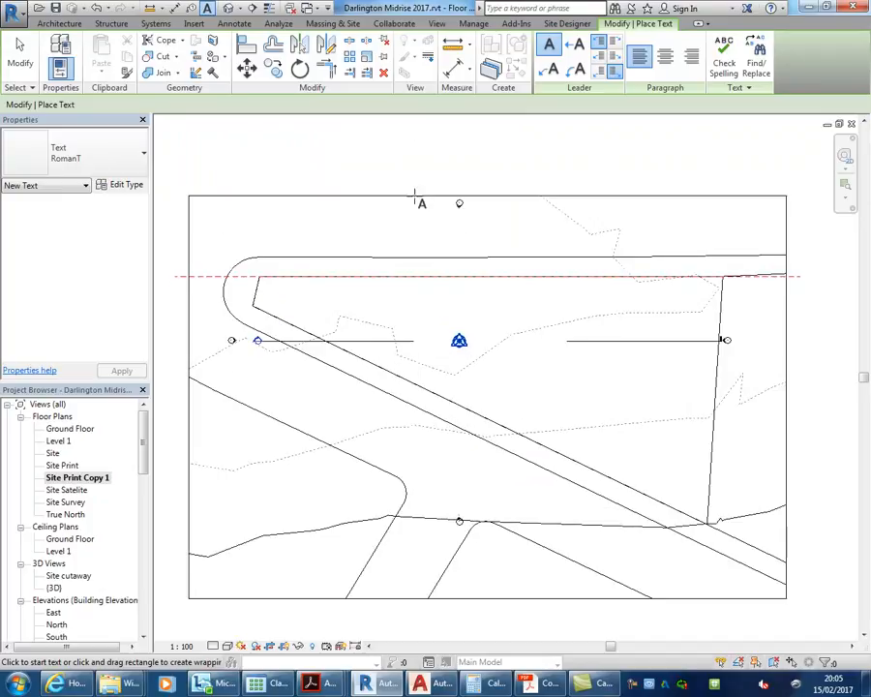
pyautogui.scroll(2, 416, 179)
pyautogui.moveTo(313, 269); pyautogui.dragTo(629, 297)
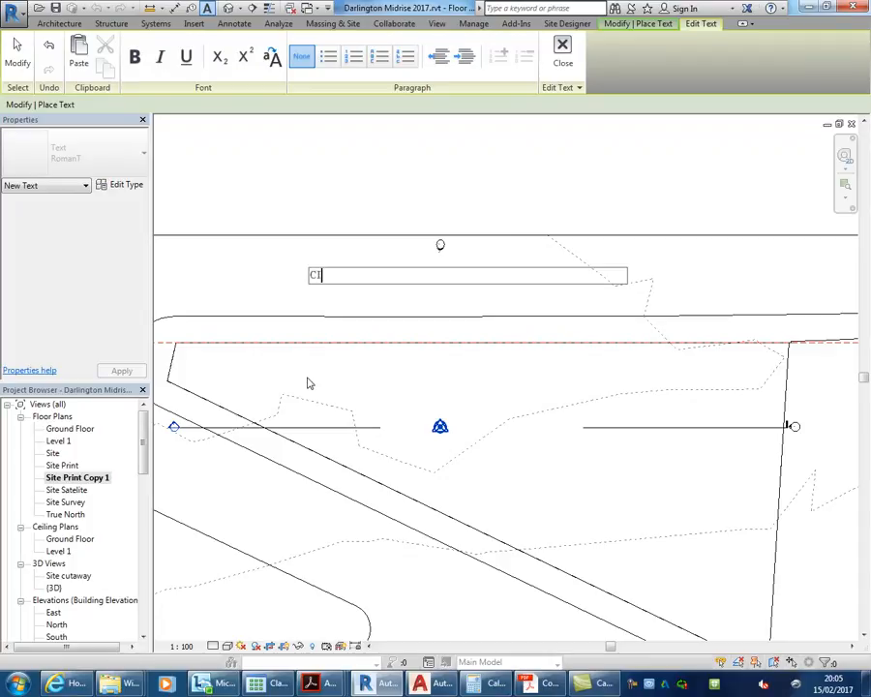
pyautogui.write('CITY ROAD')
pyautogui.click(343, 366)
# Add a DARLINGTON ROAD text note on the road below the site's diagonal boundary.
pyautogui.scroll(-3, 395, 350)
pyautogui.moveTo(395, 351); pyautogui.dragTo(354, 303, button='middle')
pyautogui.scroll(1, 346, 327)
pyautogui.scroll(2, 334, 356)
pyautogui.moveTo(314, 357); pyautogui.dragTo(445, 383)
pyautogui.write('DARLINGTON ROAD')
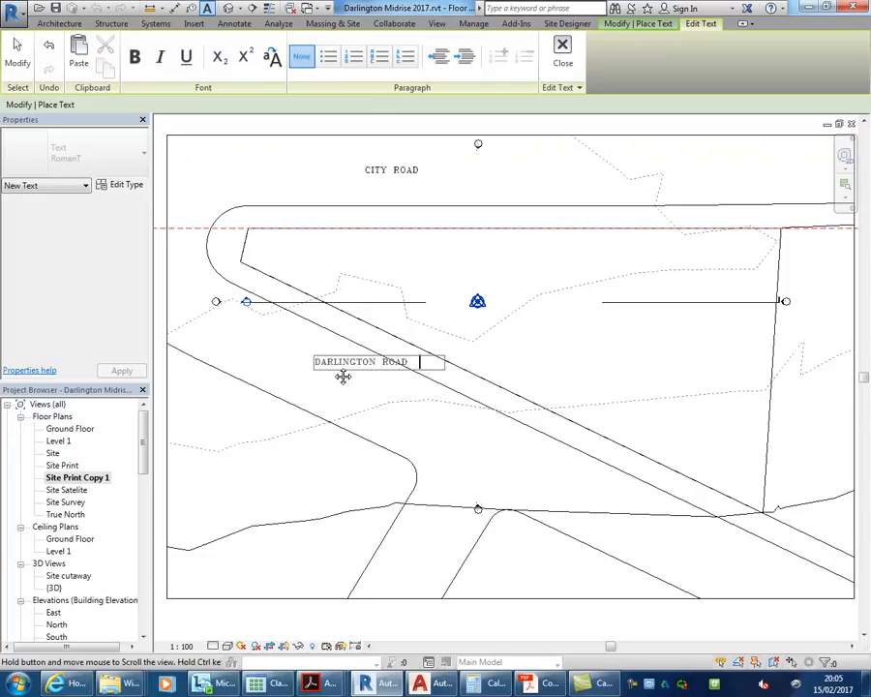
# Space out the DARLINGTON ROAD label by inserting a space between its letters, and finish editing the note.
pyautogui.scroll(2, 341, 370)
pyautogui.scroll(1, 340, 369)
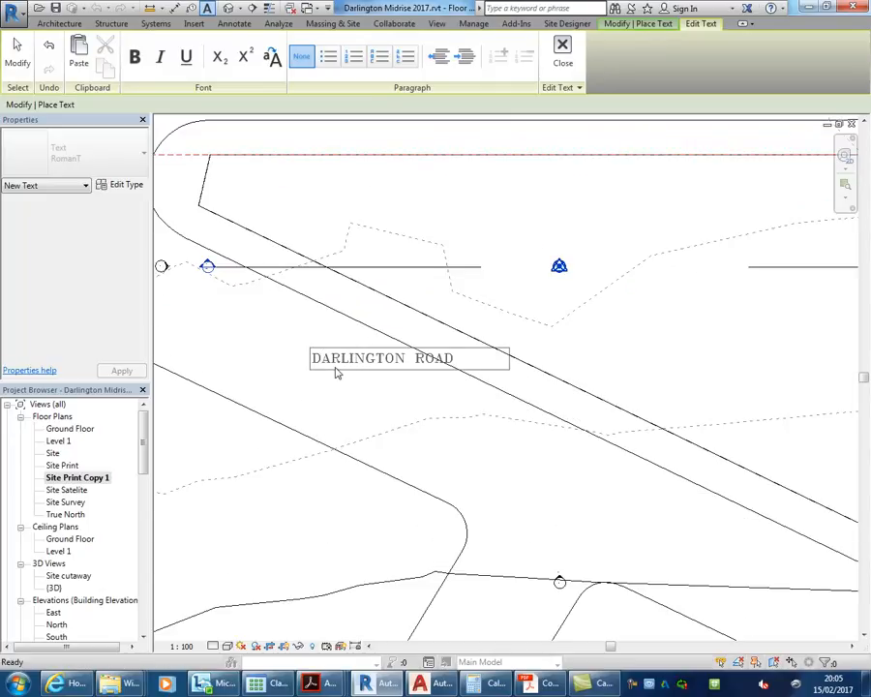
pyautogui.press('Right')
pyautogui.press('space')
pyautogui.press('Right')
pyautogui.press('space')
pyautogui.press('Right')
pyautogui.press('space')
pyautogui.press('Right')
pyautogui.press('space')
pyautogui.press('Right')
pyautogui.press('space')
pyautogui.press('Right')
pyautogui.press('space')
pyautogui.press('Right')
pyautogui.press('space')
pyautogui.press('Right')
pyautogui.press('space')
pyautogui.press('Right')
pyautogui.press('space')
pyautogui.press('space')
pyautogui.press('Right')
pyautogui.press('space')
pyautogui.press('Right')
pyautogui.press('space')
pyautogui.press('Right')
pyautogui.click(358, 407)
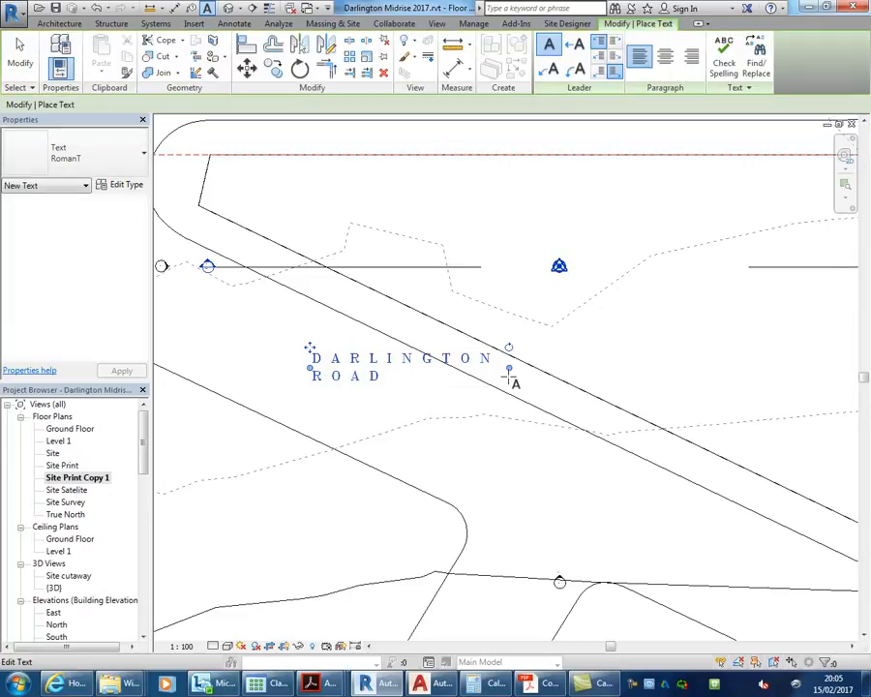
# Widen the DARLINGTON ROAD note so it fits on one line, and move it down towards the road.
pyautogui.moveTo(509, 368); pyautogui.dragTo(825, 305)
pyautogui.scroll(-1, 534, 365)
pyautogui.moveTo(434, 462); pyautogui.dragTo(320, 470, button='middle')
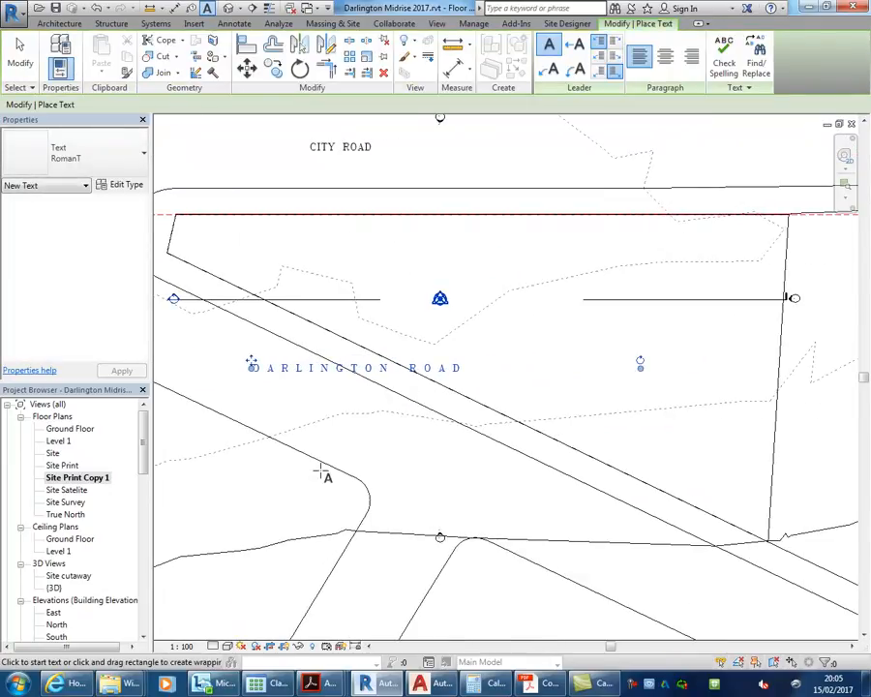
pyautogui.moveTo(251, 362); pyautogui.dragTo(259, 416)
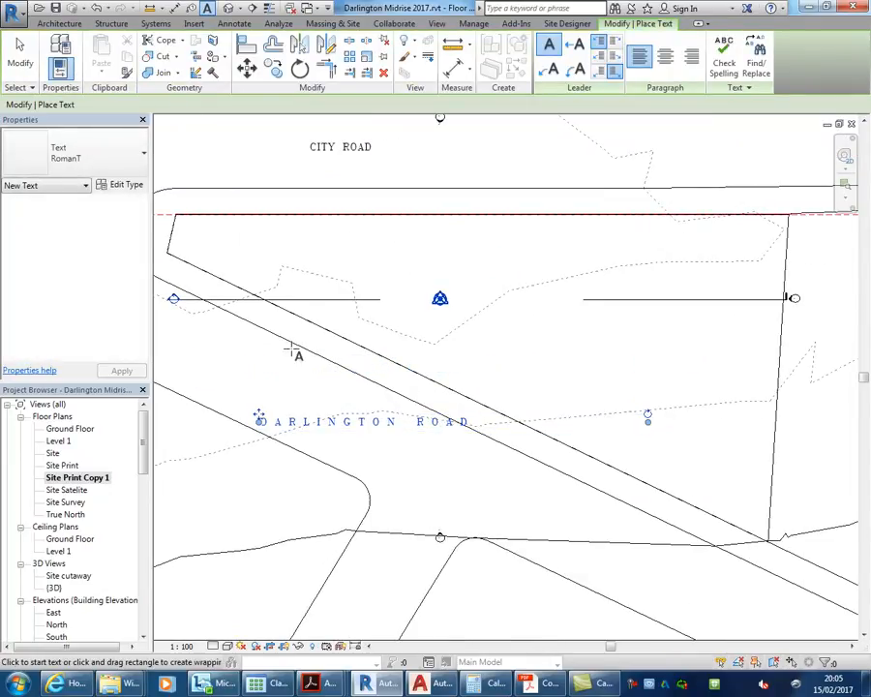
pyautogui.moveTo(322, 215); pyautogui.dragTo(371, 307, button='middle')
pyautogui.rightClick(393, 238)
pyautogui.click(402, 240)
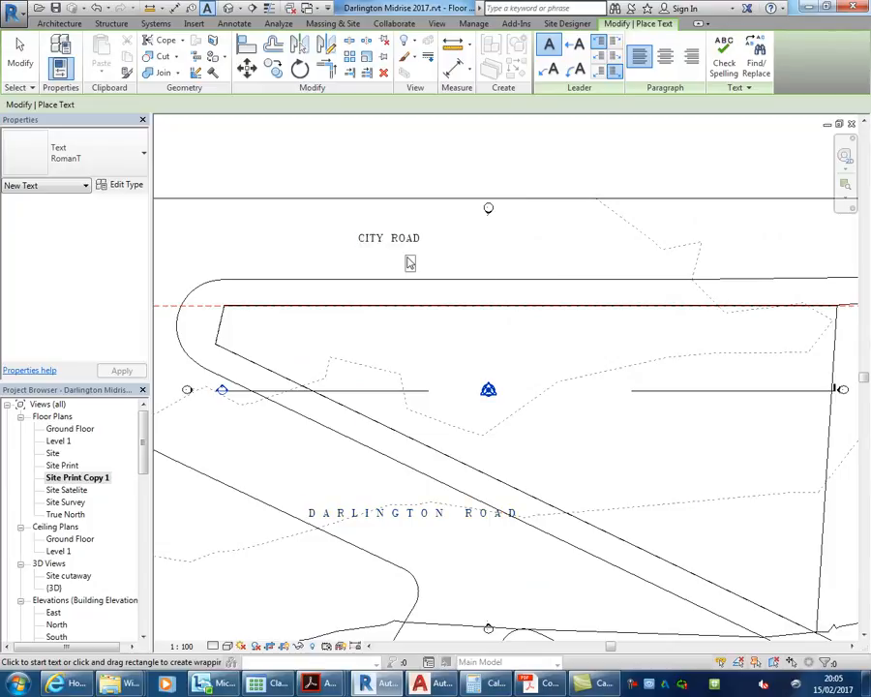
pyautogui.click(407, 257)
pyautogui.rightClick(408, 260)
pyautogui.click(426, 266)
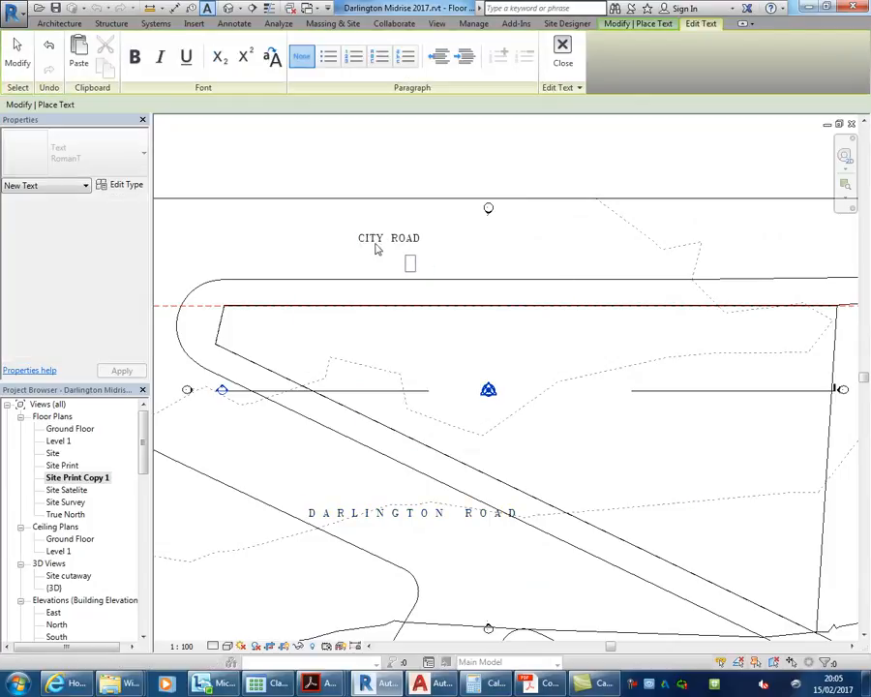
pyautogui.press('Escape')
pyautogui.click(462, 345)
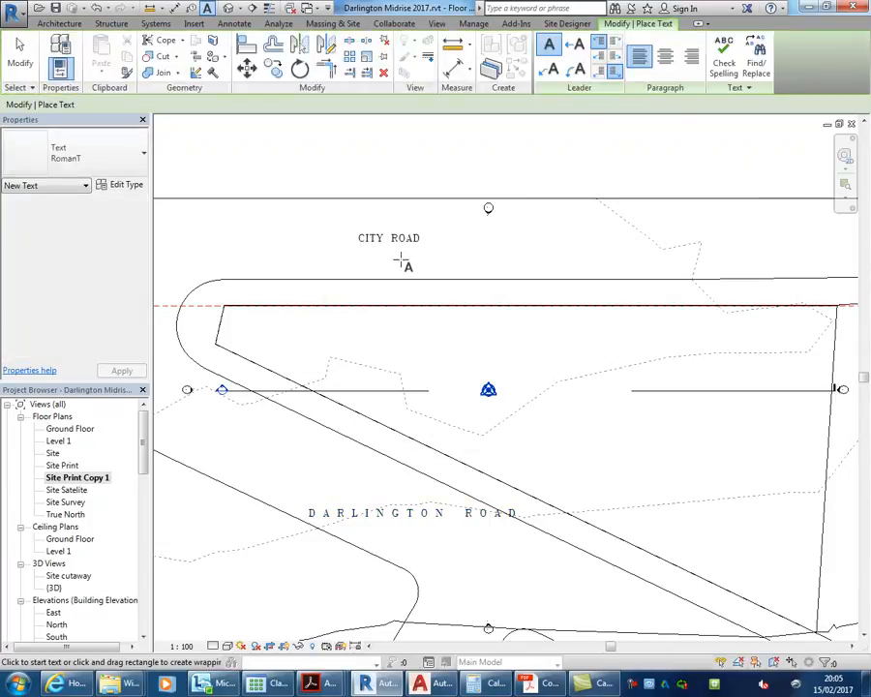
pyautogui.press('Escape')
# Space out the CITY ROAD label by inserting a space between its letters, and finish editing the note.
pyautogui.click(375, 242)
pyautogui.click(373, 245)
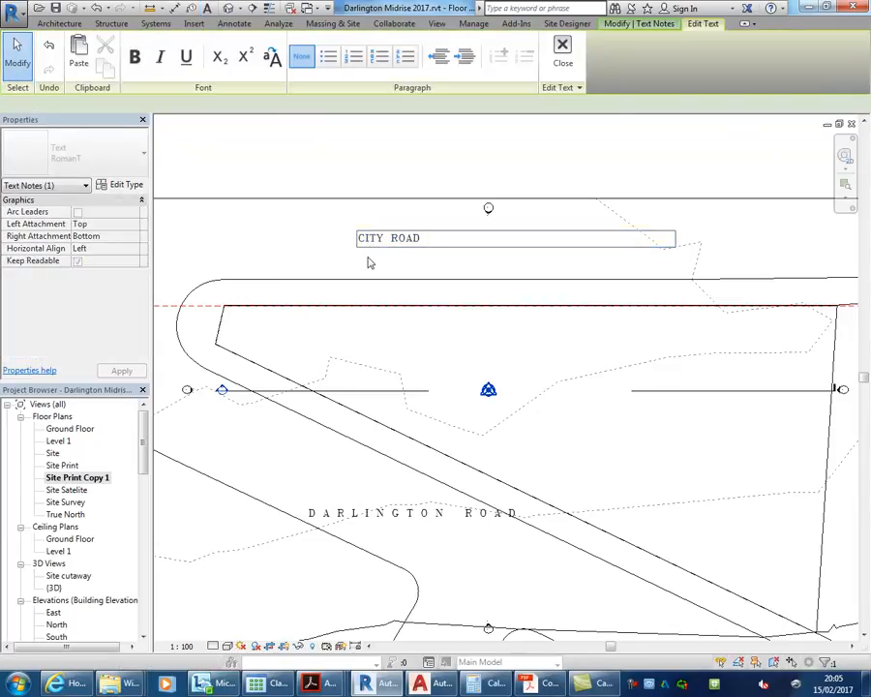
pyautogui.doubleClick(367, 242)
pyautogui.click(369, 243)
pyautogui.press('space')
pyautogui.press('Right')
pyautogui.press('space')
pyautogui.press('Right')
pyautogui.press('space')
pyautogui.press('Right')
pyautogui.press('space')
pyautogui.press('Right')
pyautogui.press('space')
pyautogui.press('Right')
pyautogui.press('Right')
pyautogui.press('space')
pyautogui.press('Right')
pyautogui.press('space')
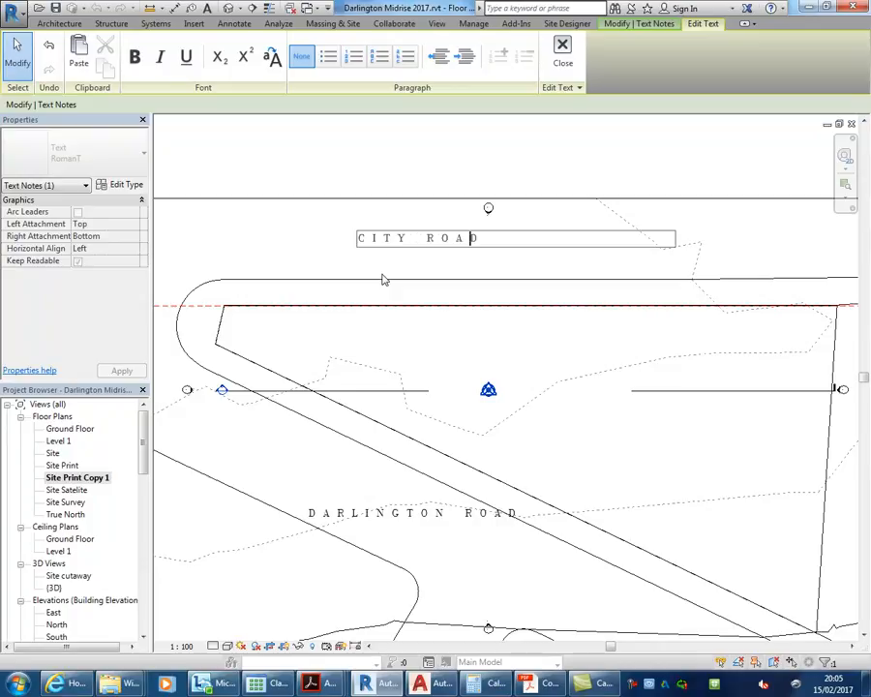
pyautogui.click(562, 52)
pyautogui.scroll(-2, 451, 358)
pyautogui.press('Escape')
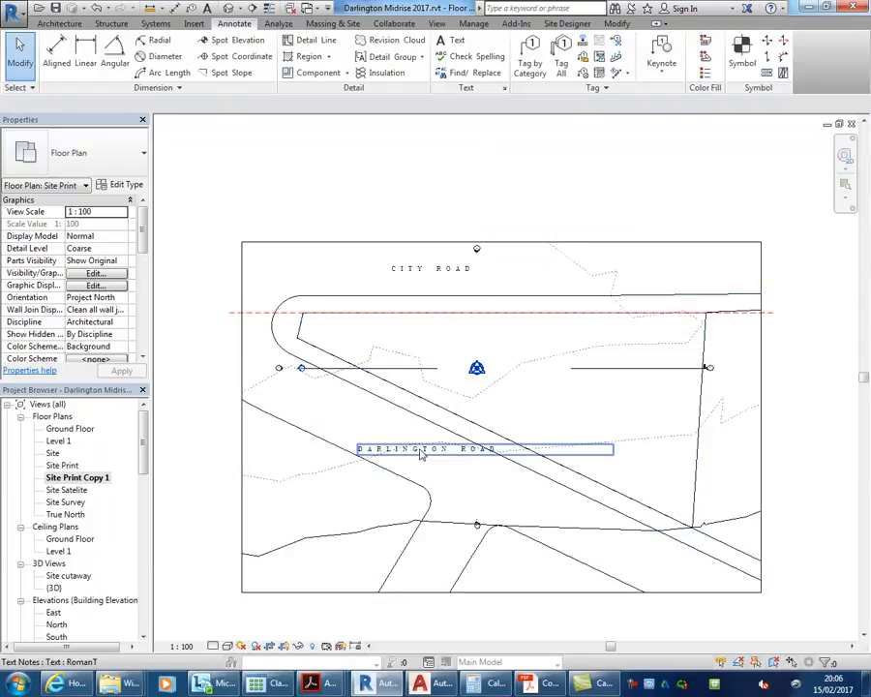
# Rotate the DARLINGTON ROAD note parallel to the diagonal road and position it between the road's edges.
pyautogui.click(421, 454)
pyautogui.moveTo(613, 446); pyautogui.dragTo(626, 511)
pyautogui.moveTo(370, 389); pyautogui.dragTo(377, 421)
pyautogui.click(339, 222)
pyautogui.moveTo(339, 222); pyautogui.dragTo(324, 219, button='middle')
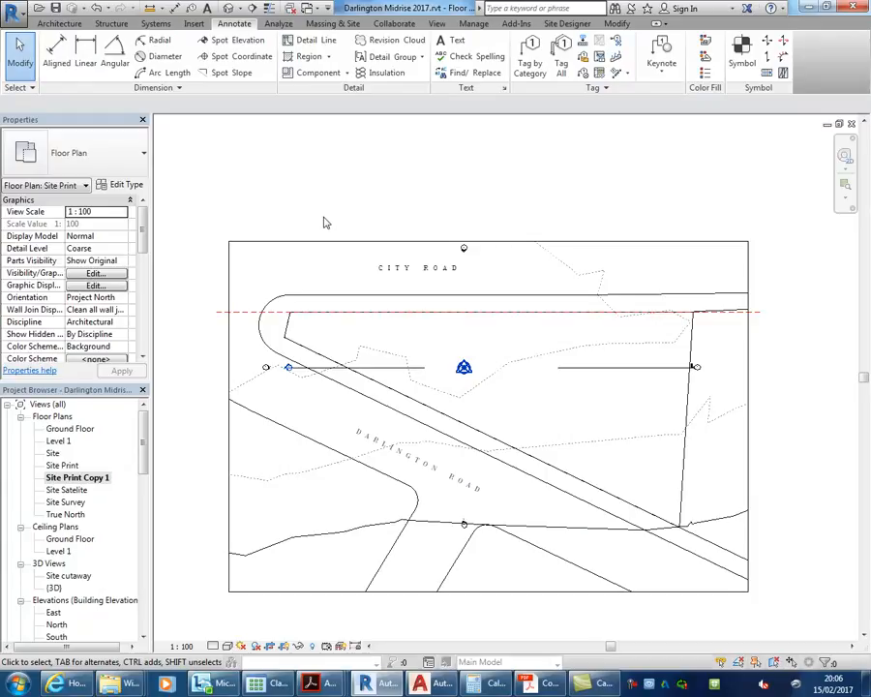
# Narrow the CITY ROAD note's text box to sit closer to the end of its text.
pyautogui.click(398, 271)
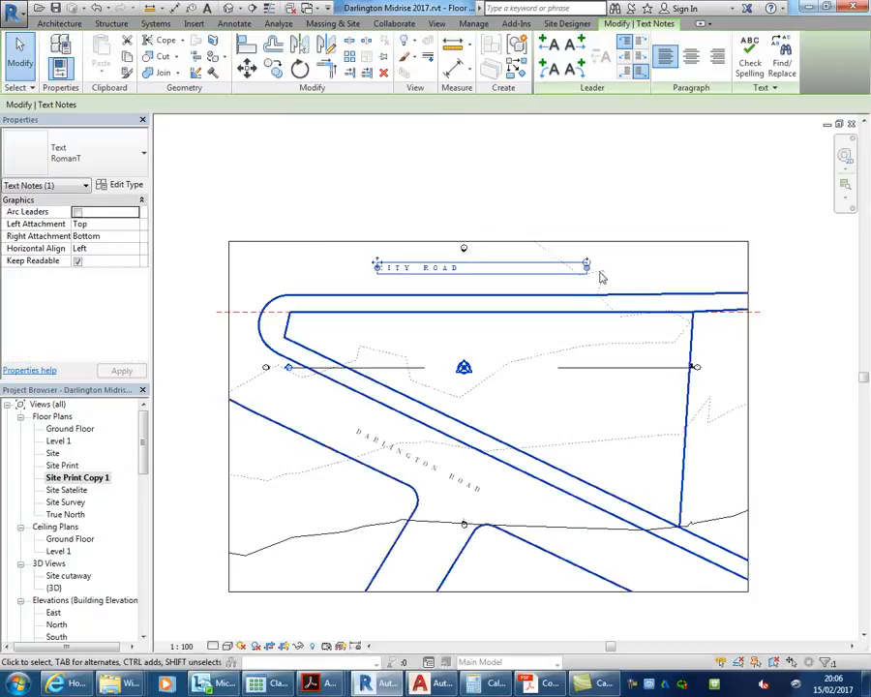
pyautogui.moveTo(586, 265); pyautogui.dragTo(506, 274)
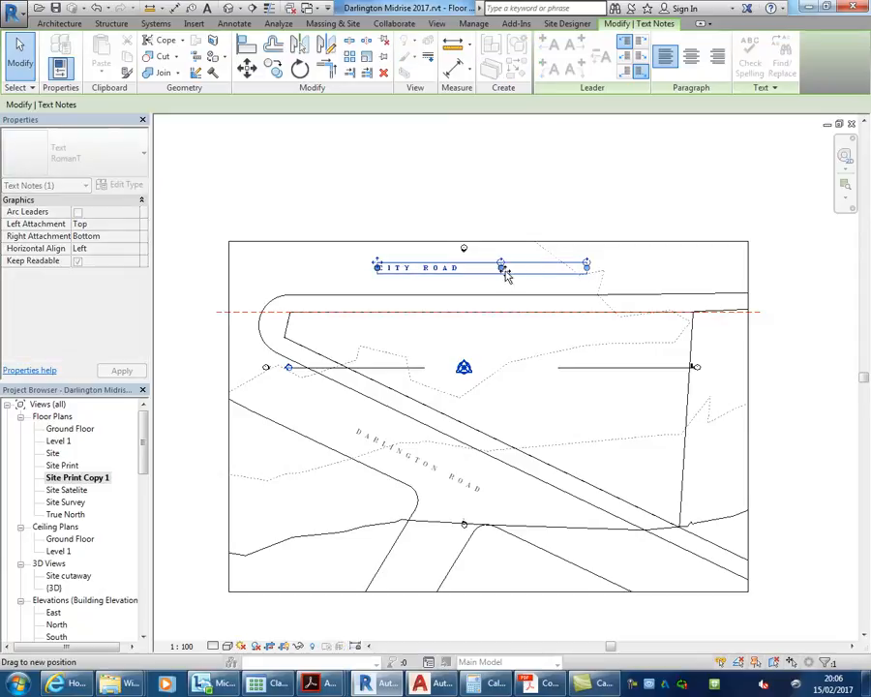
pyautogui.click(389, 208)
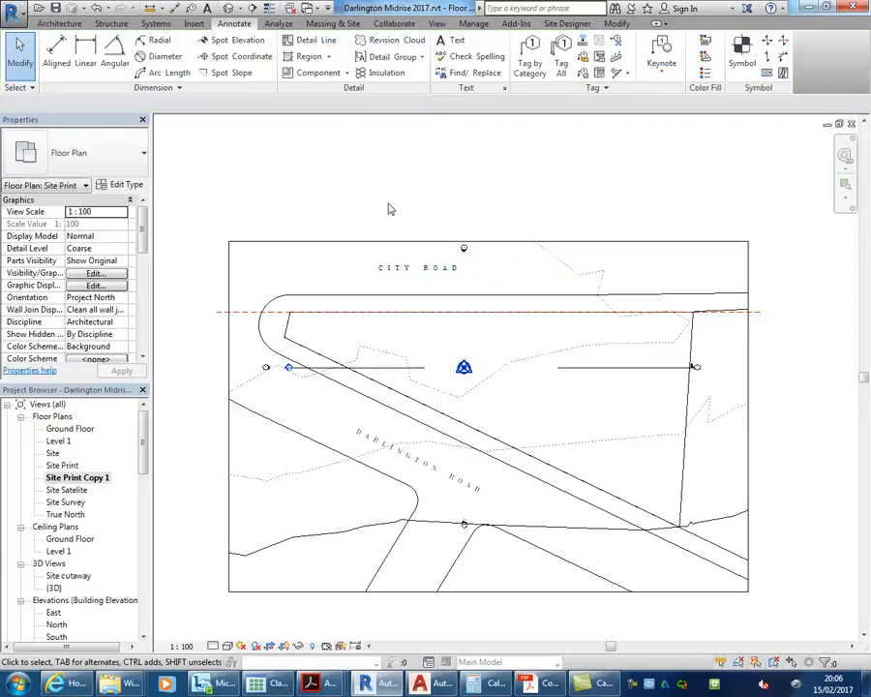
# Collapse the Families branch and expand Sheets (all) in the project browser.
pyautogui.click(143, 447)
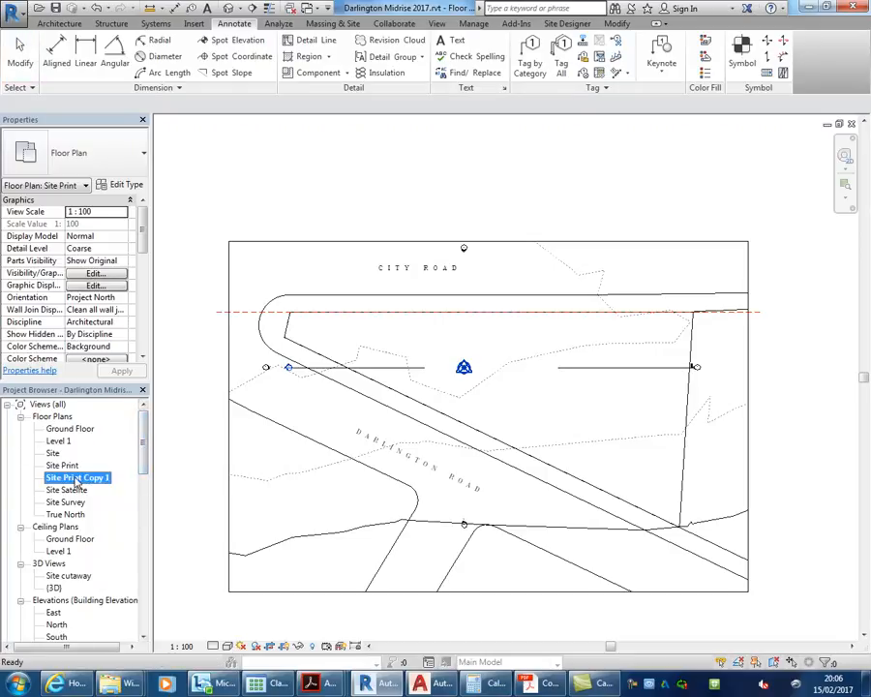
pyautogui.scroll(-15, 133, 527)
pyautogui.scroll(5, 135, 535)
pyautogui.scroll(3, 137, 513)
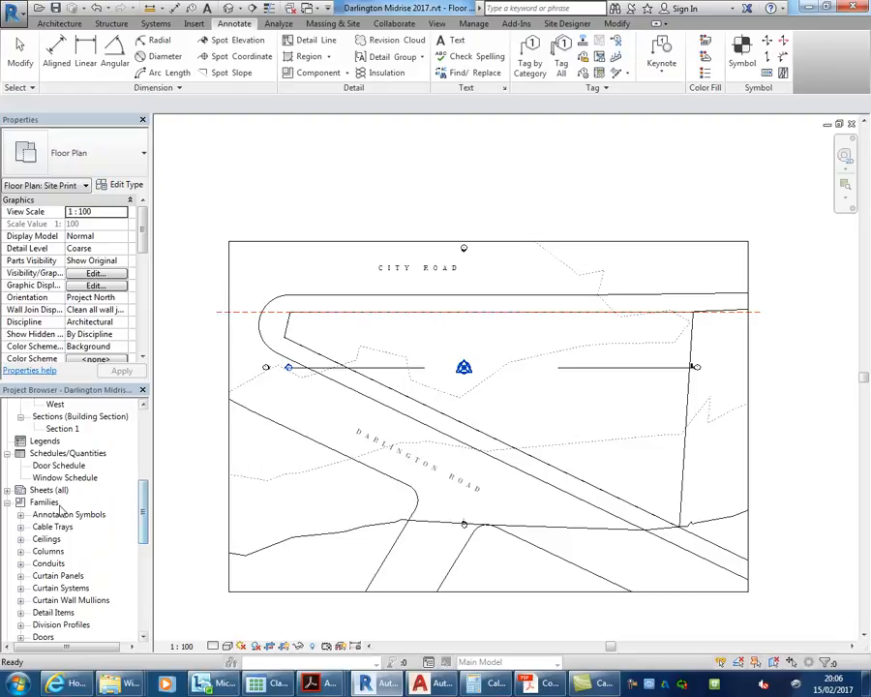
pyautogui.click(8, 503)
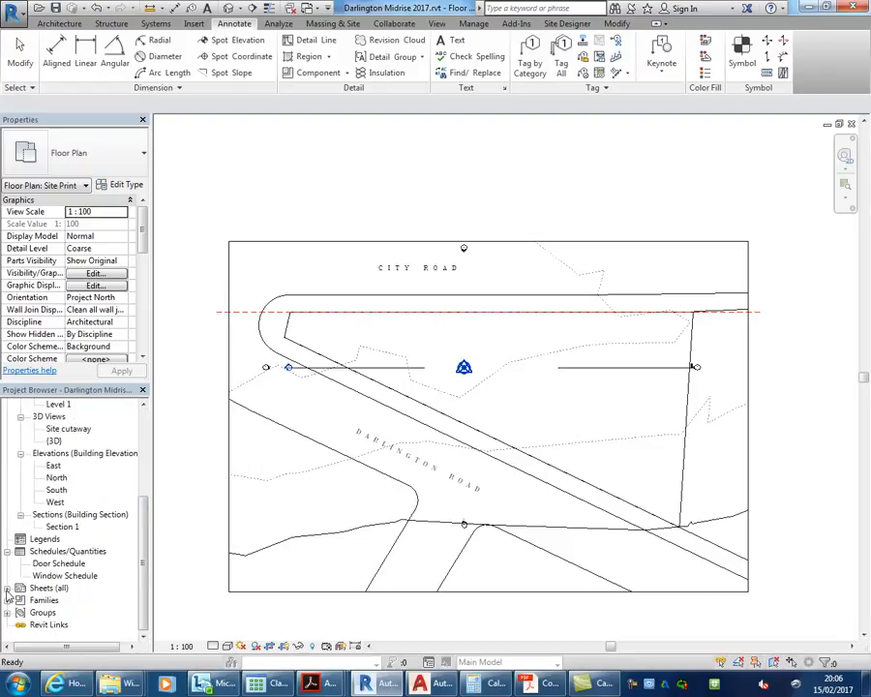
pyautogui.click(8, 589)
pyautogui.click(42, 588)
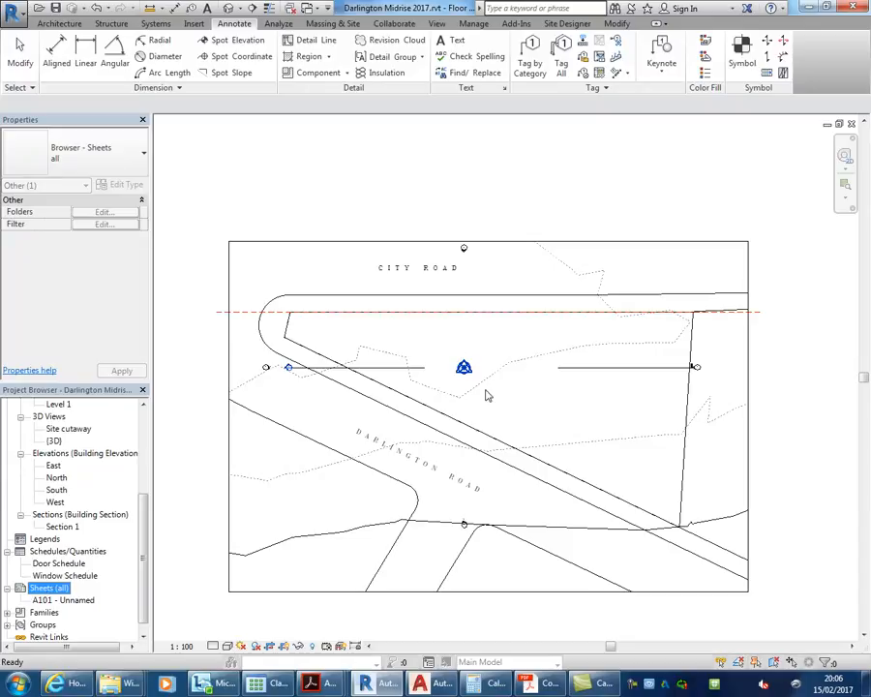
# Start a new sheet and choose to load an additional title block family for it.
pyautogui.rightClick(47, 590)
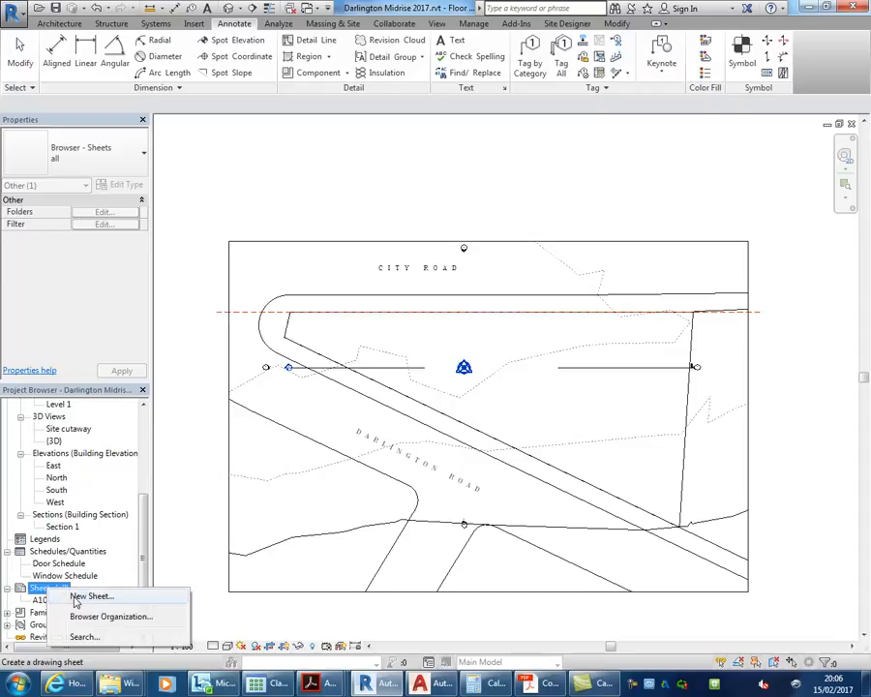
pyautogui.click(419, 27)
pyautogui.click(436, 25)
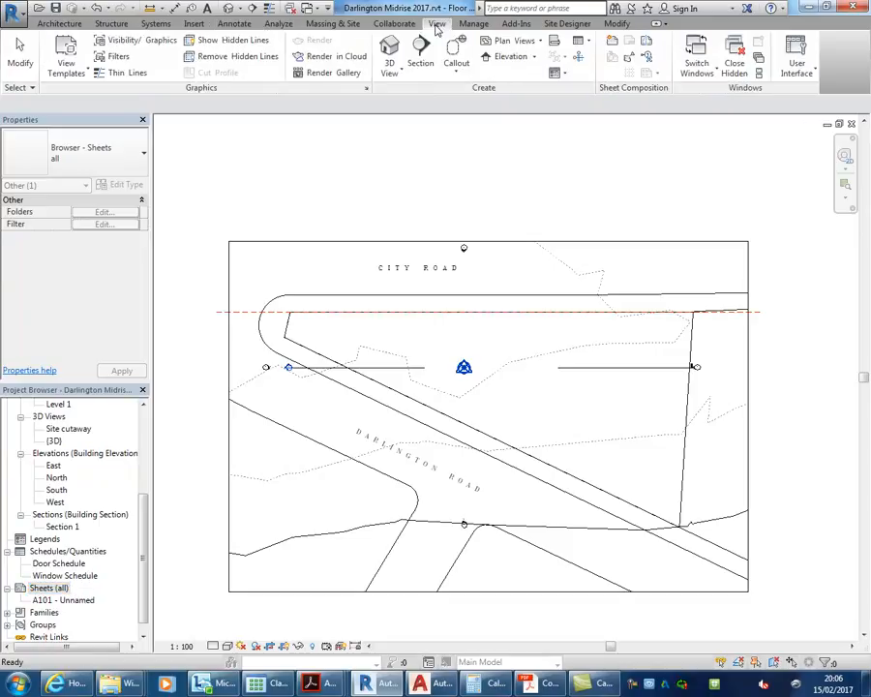
pyautogui.rightClick(41, 586)
pyautogui.click(118, 589)
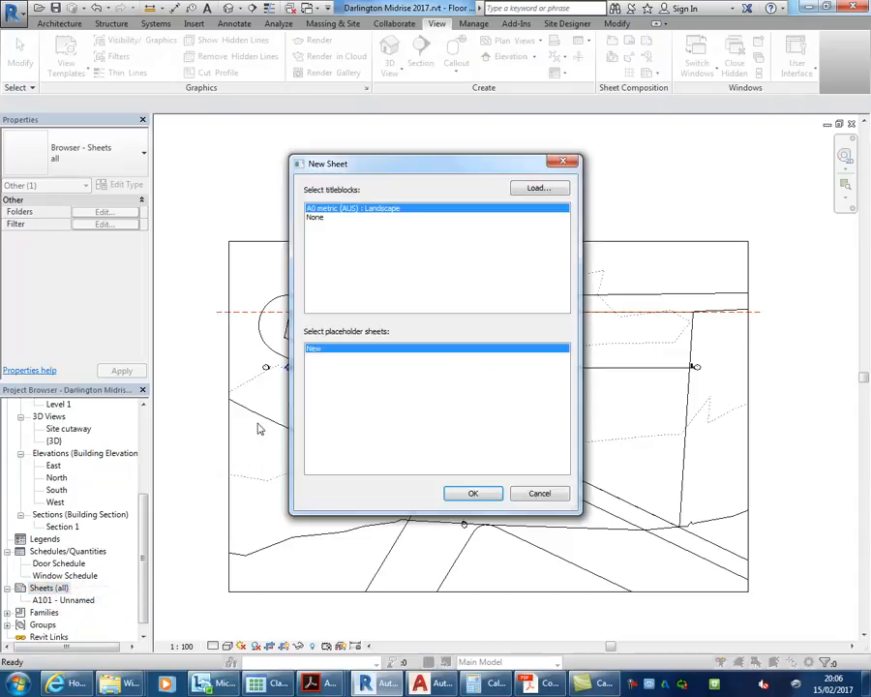
pyautogui.click(530, 189)
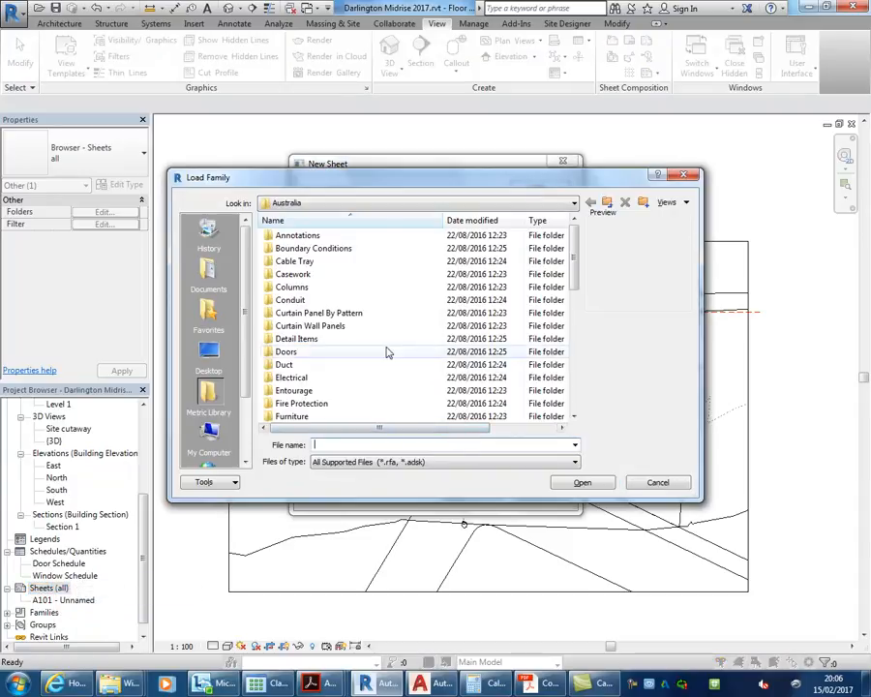
# Enlarge the family loading dialog, browse the Australia library's Titleblocks folder and preview A3 metric (AUS).rfa.
pyautogui.moveTo(393, 177); pyautogui.dragTo(369, 112)
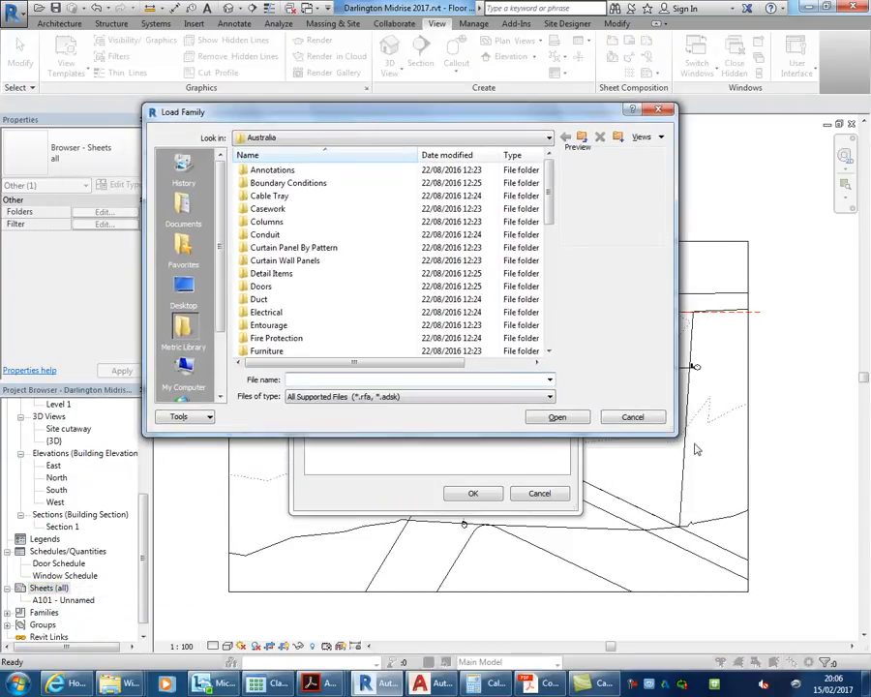
pyautogui.moveTo(677, 435); pyautogui.dragTo(732, 598)
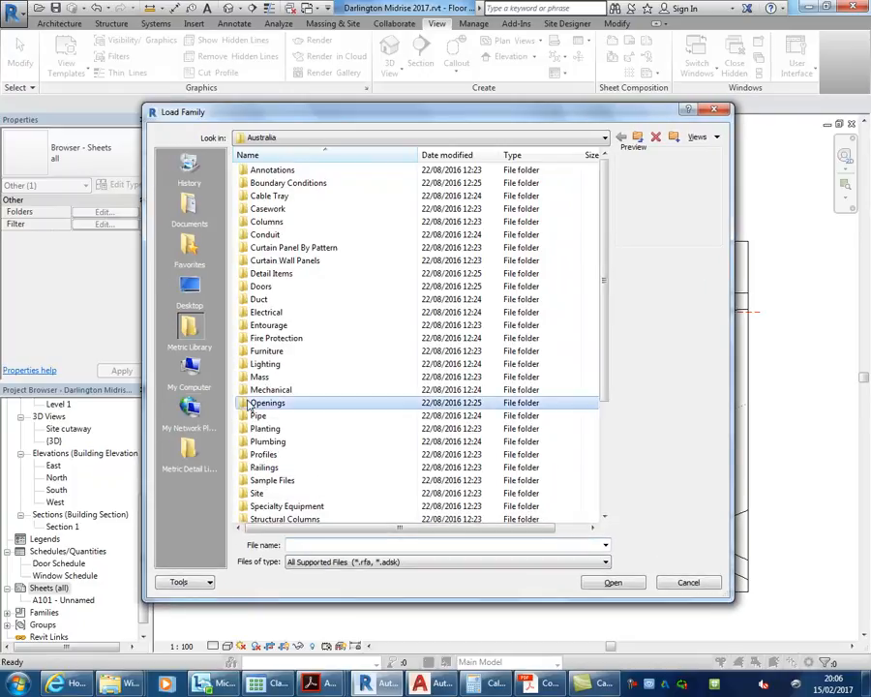
pyautogui.scroll(-4, 261, 445)
pyautogui.doubleClick(257, 492)
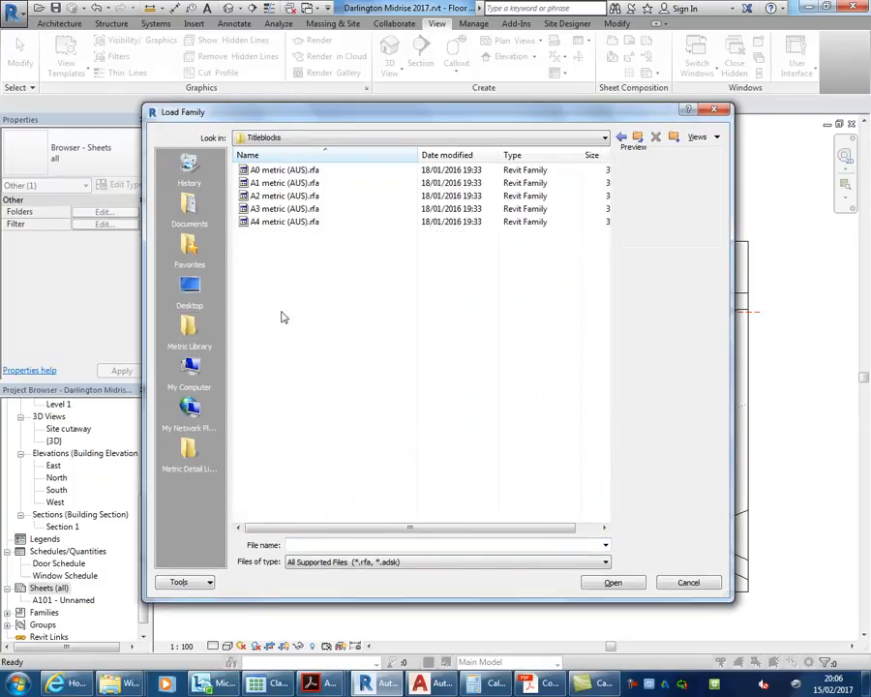
pyautogui.click(286, 211)
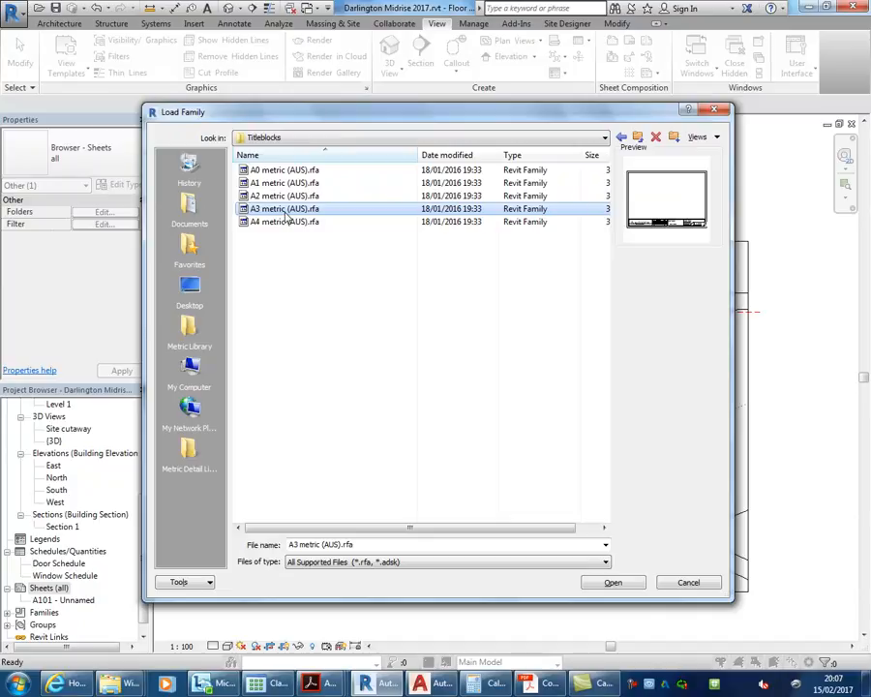
# Browse the StudentResources (P:) drive through !!!! Commercial Saturday Class and Choo Revit Library - 2015 to the ! Choo Revit Library - 2015 folder.
pyautogui.click(277, 142)
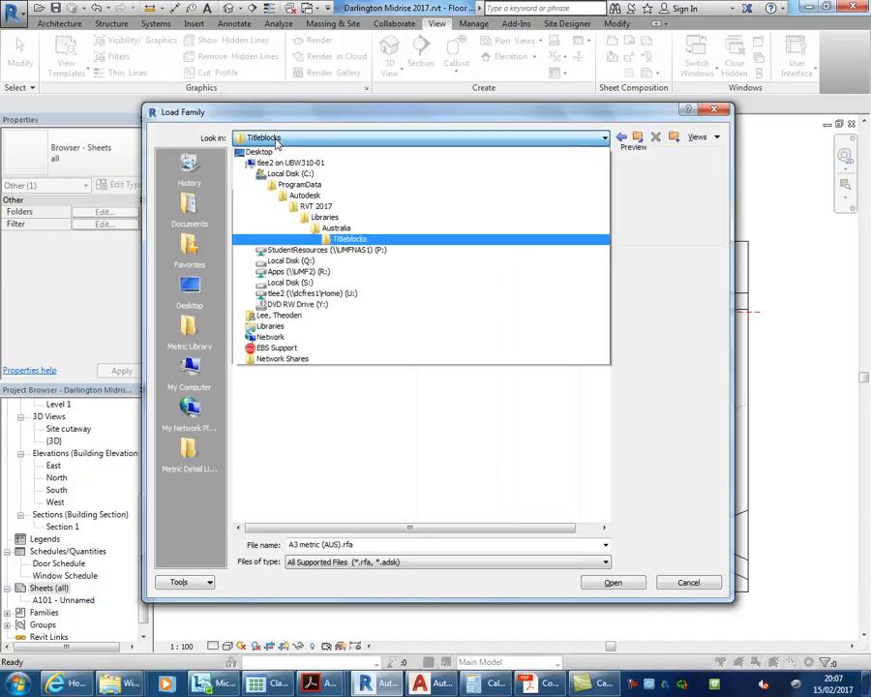
pyautogui.click(316, 252)
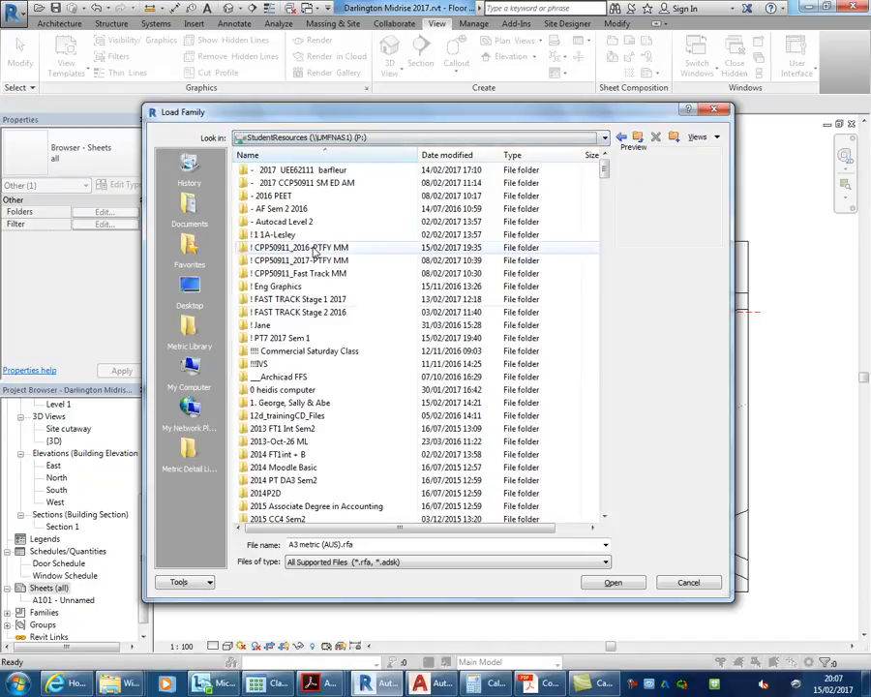
pyautogui.scroll(-4, 276, 397)
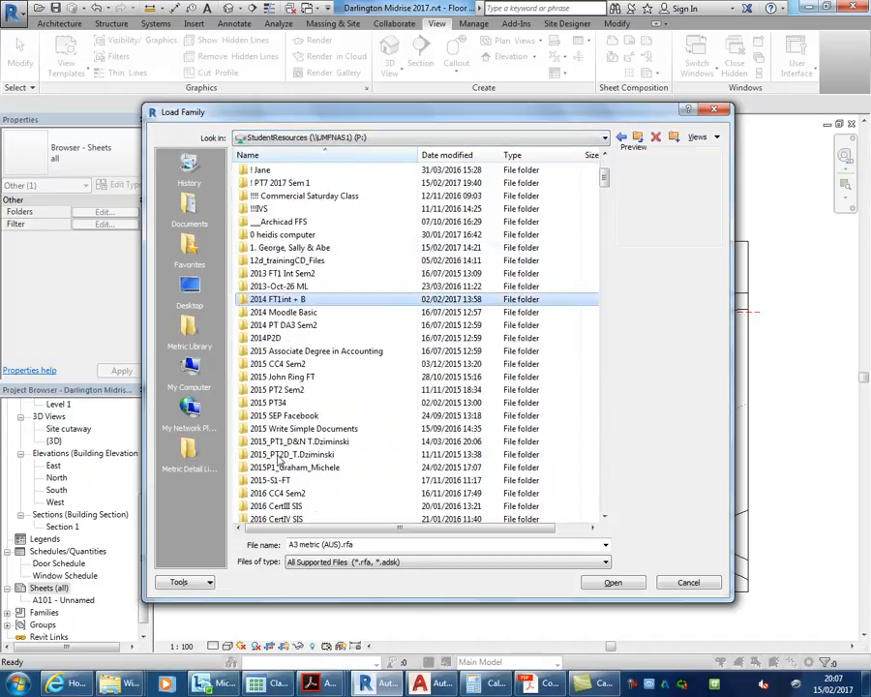
pyautogui.scroll(4, 251, 311)
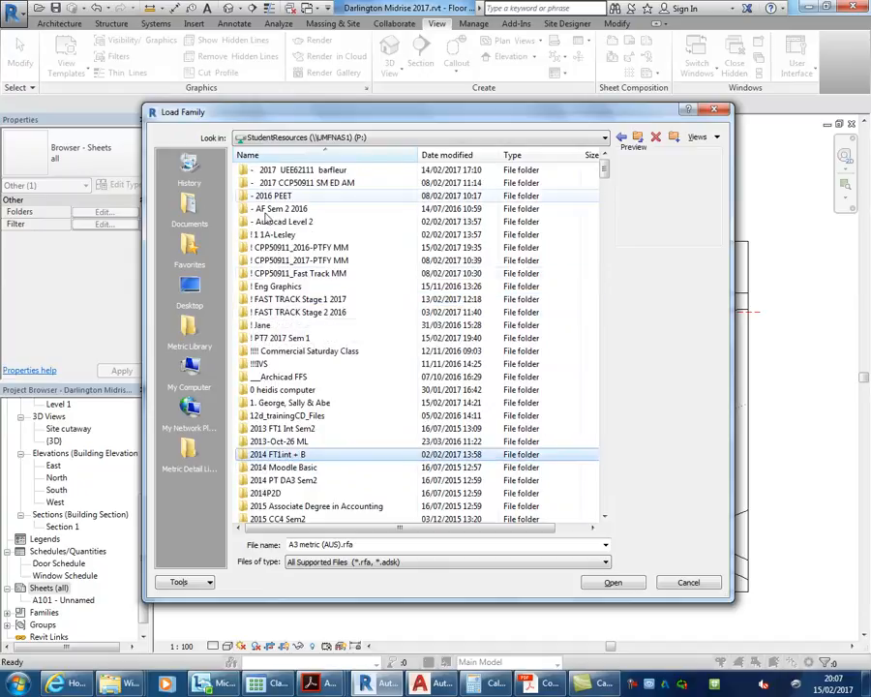
pyautogui.doubleClick(281, 354)
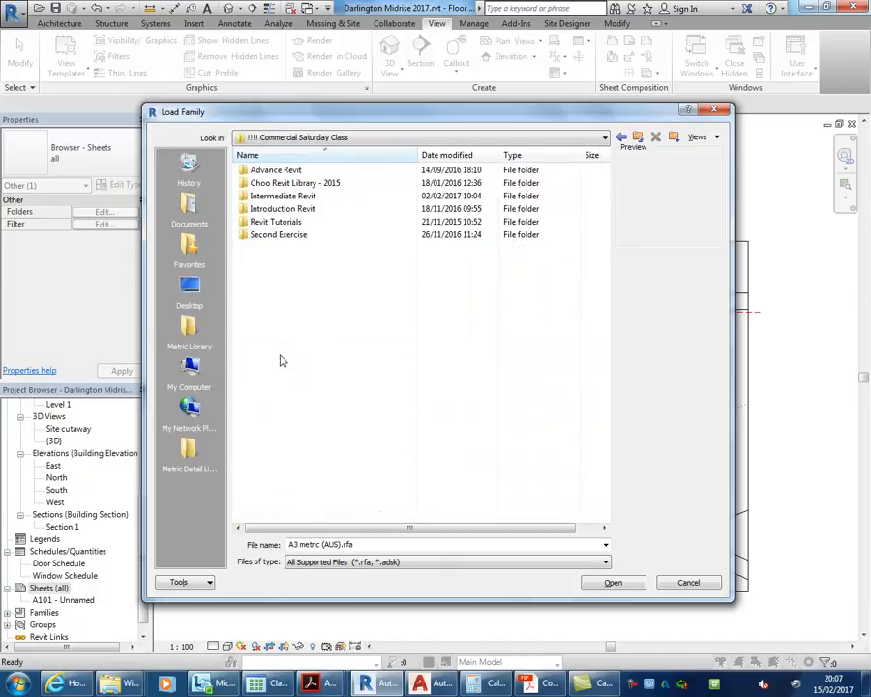
pyautogui.doubleClick(259, 184)
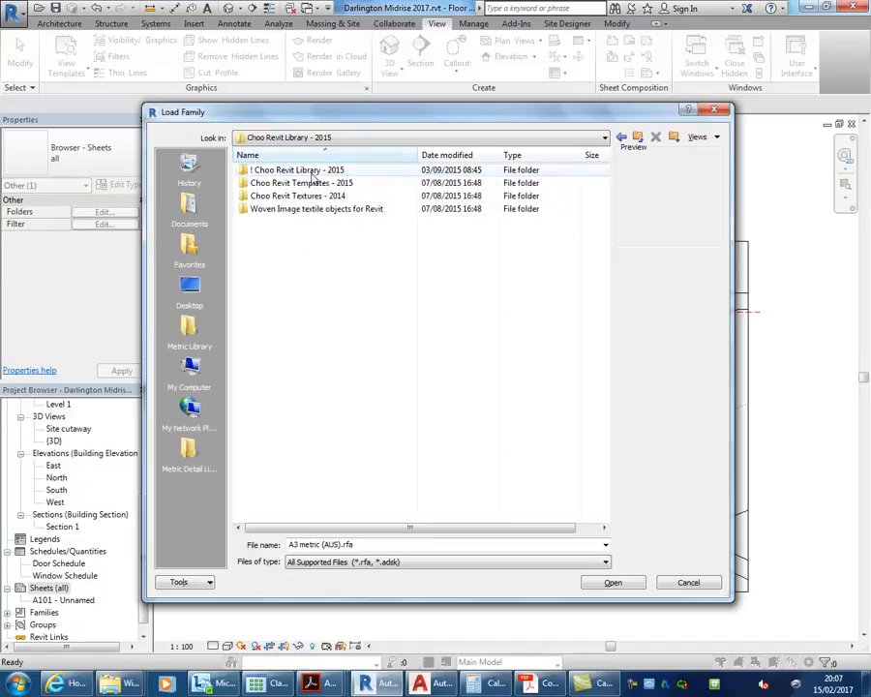
pyautogui.doubleClick(277, 171)
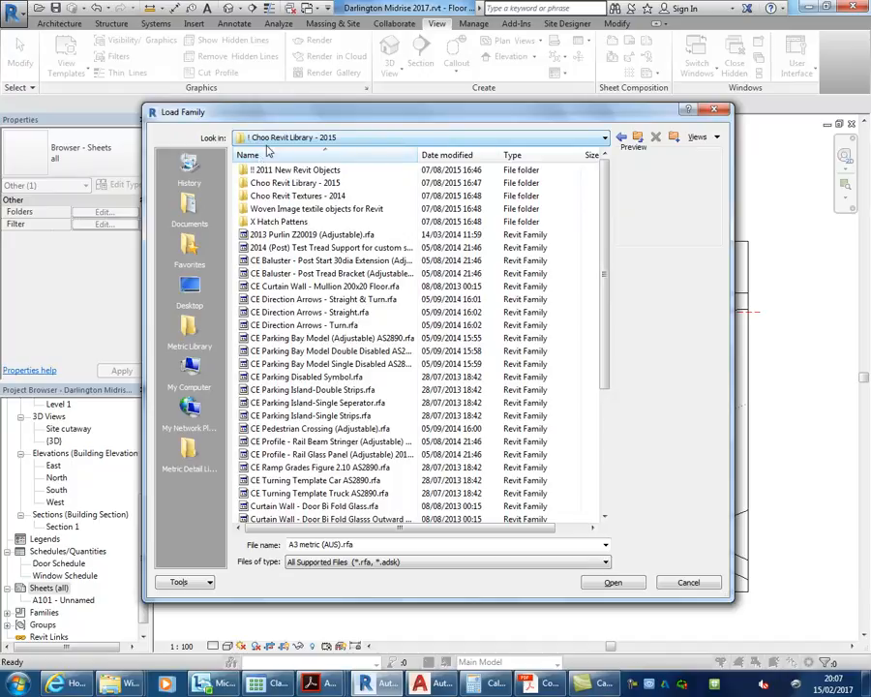
# Enlarge the family loading dialog further and open the Annotations -Title Blocks folder inside the nested Choo Revit Library - 2015 folder.
pyautogui.moveTo(319, 113); pyautogui.dragTo(244, 55)
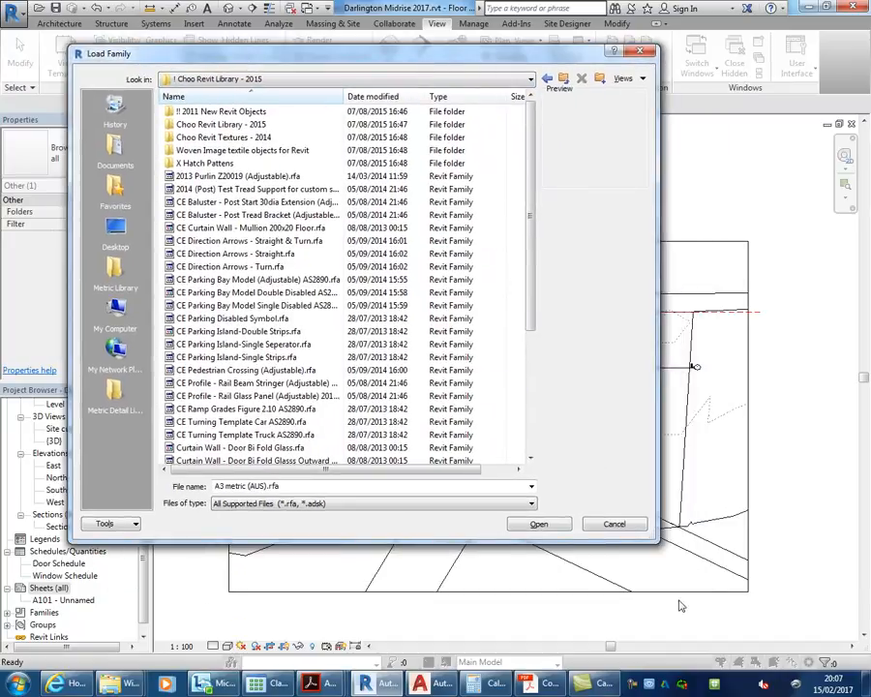
pyautogui.moveTo(654, 540); pyautogui.dragTo(763, 628)
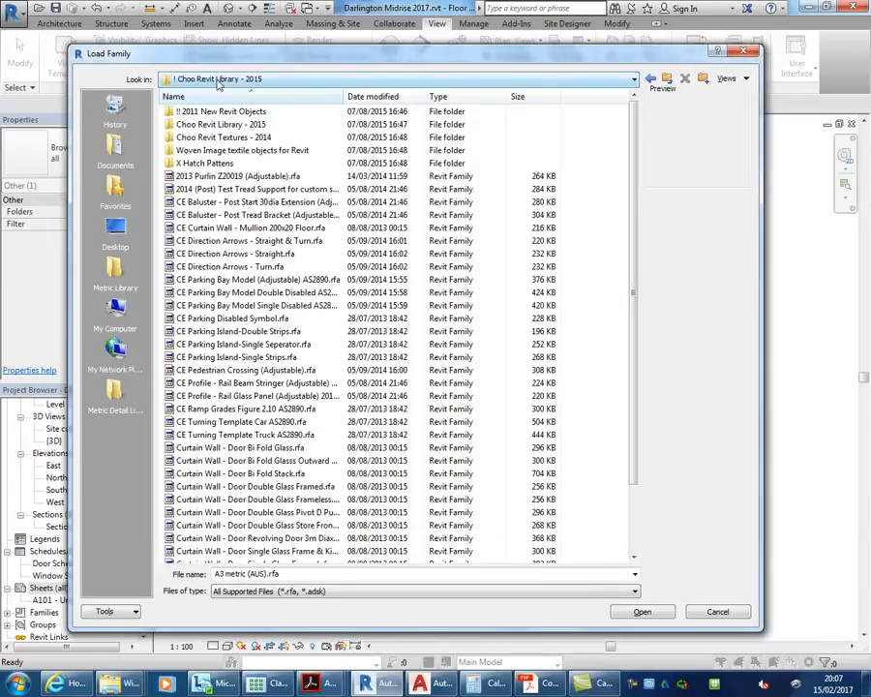
pyautogui.doubleClick(220, 126)
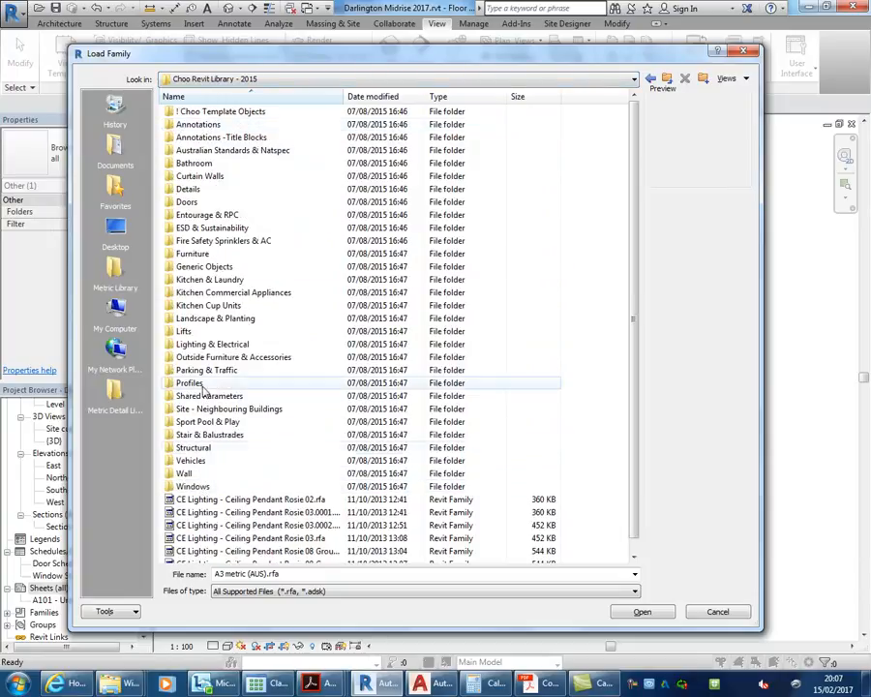
pyautogui.doubleClick(191, 139)
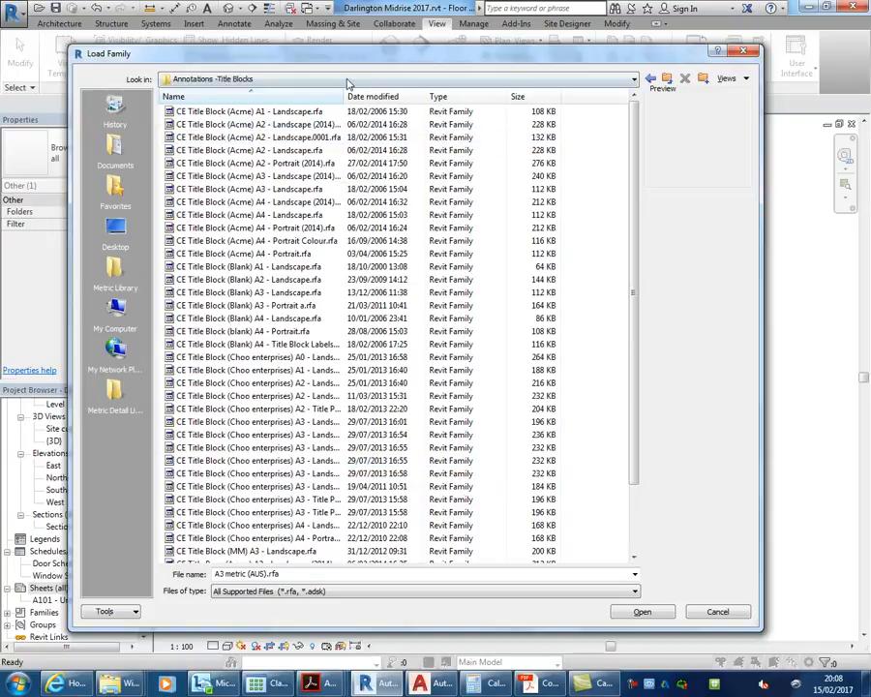
# Widen the file name column and preview the Choo enterprises A3 title page and landscape title block families and the Acme A3 landscape one.
pyautogui.moveTo(346, 98); pyautogui.dragTo(410, 98)
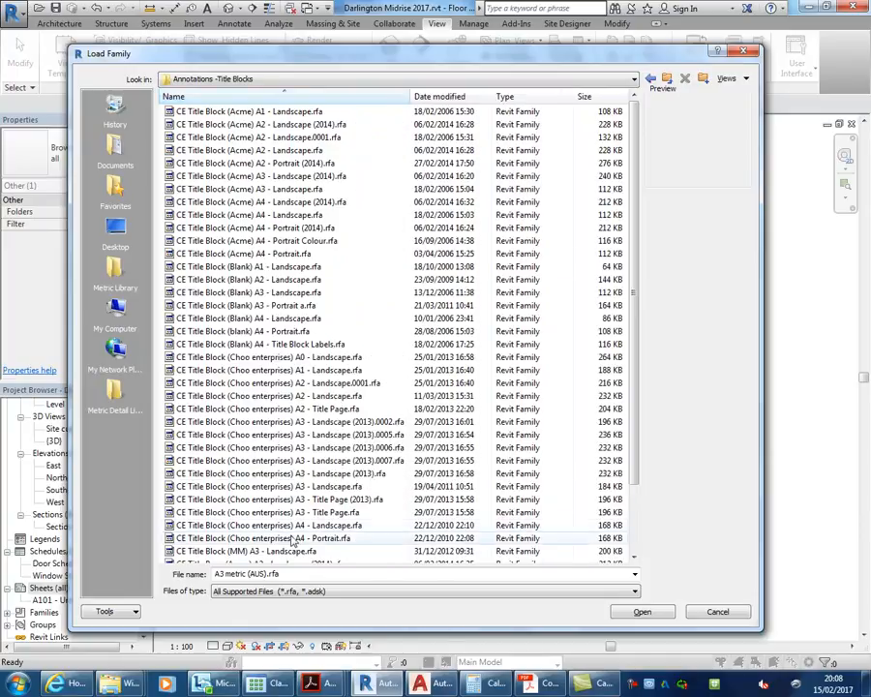
pyautogui.click(286, 498)
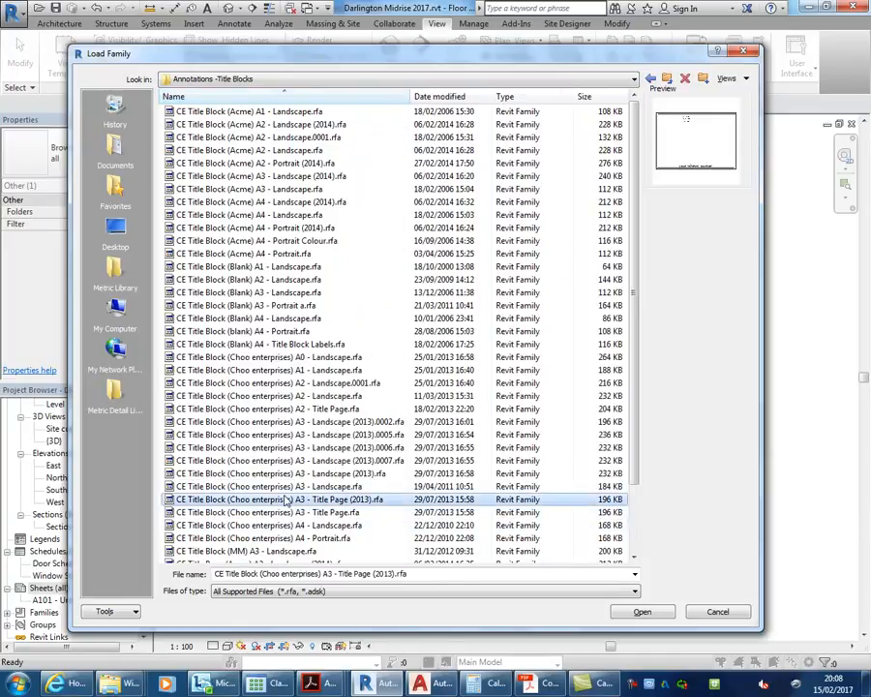
pyautogui.click(282, 512)
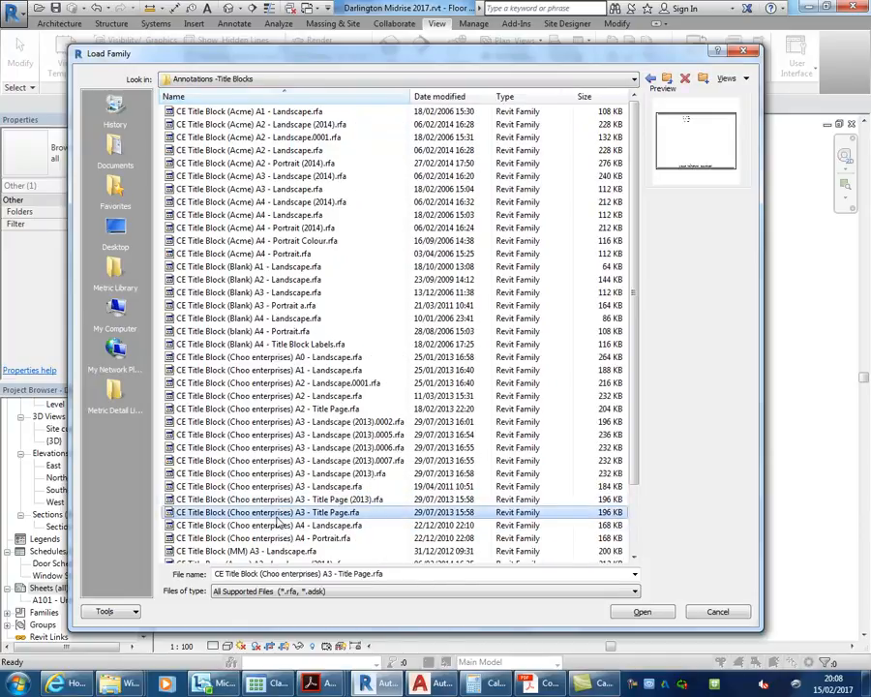
pyautogui.click(277, 475)
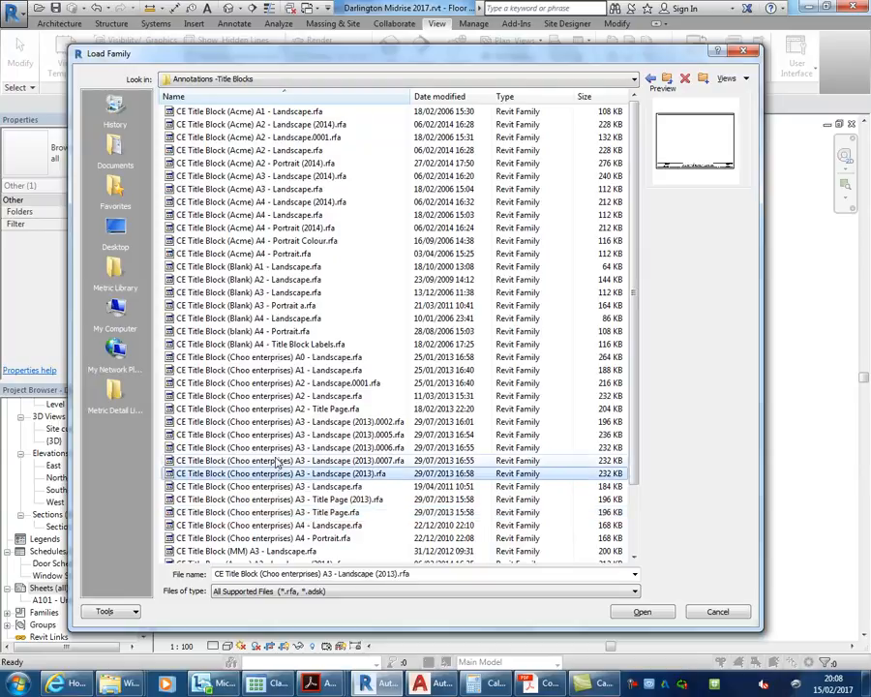
pyautogui.click(279, 460)
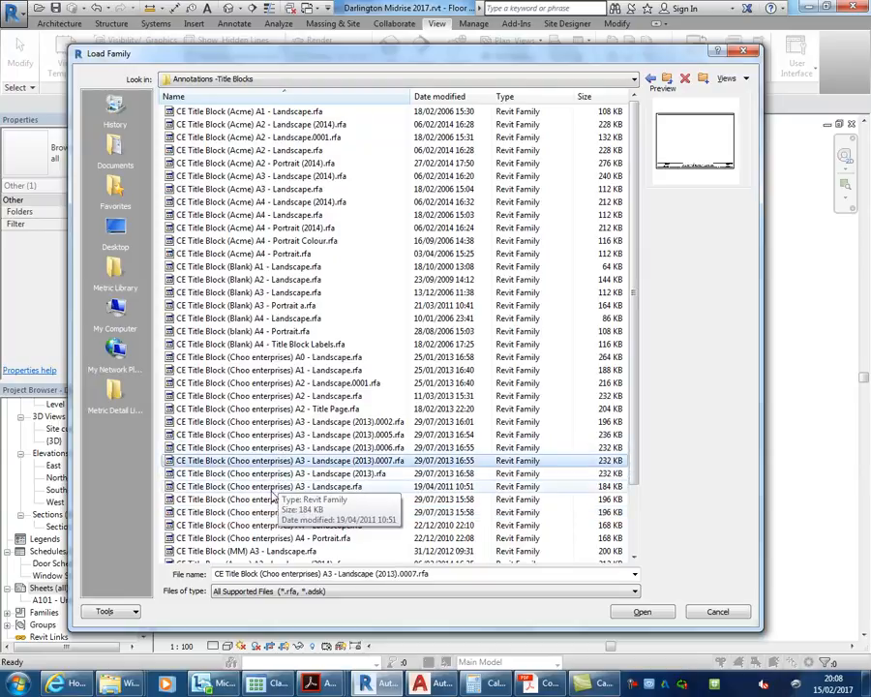
pyautogui.click(275, 488)
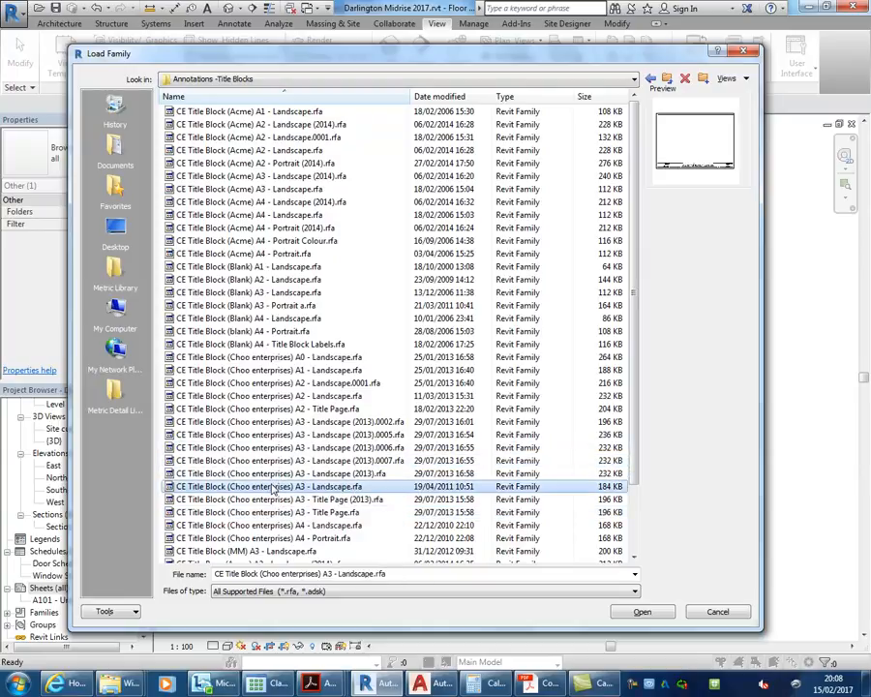
pyautogui.click(259, 194)
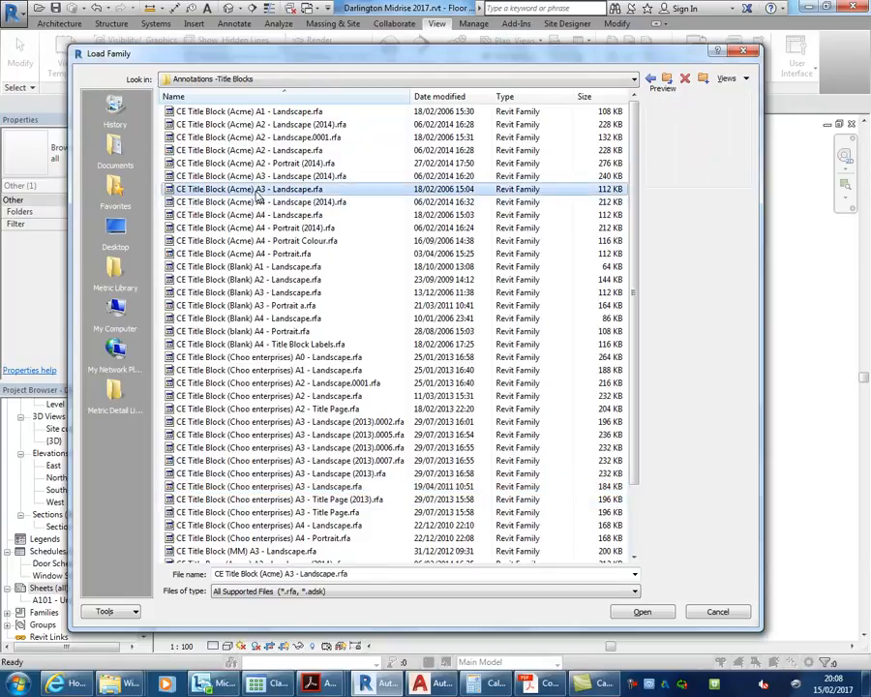
# Load CE Title Block (Choo enterprises) A3 - Landscape.rfa and create the new sheet with its Type 1 title block.
pyautogui.click(261, 487)
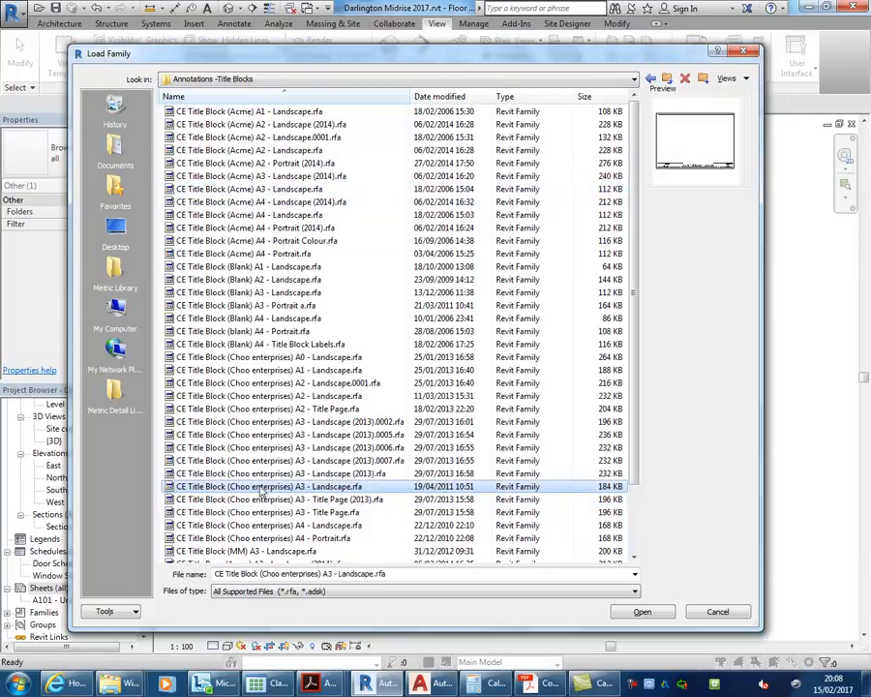
pyautogui.doubleClick(261, 490)
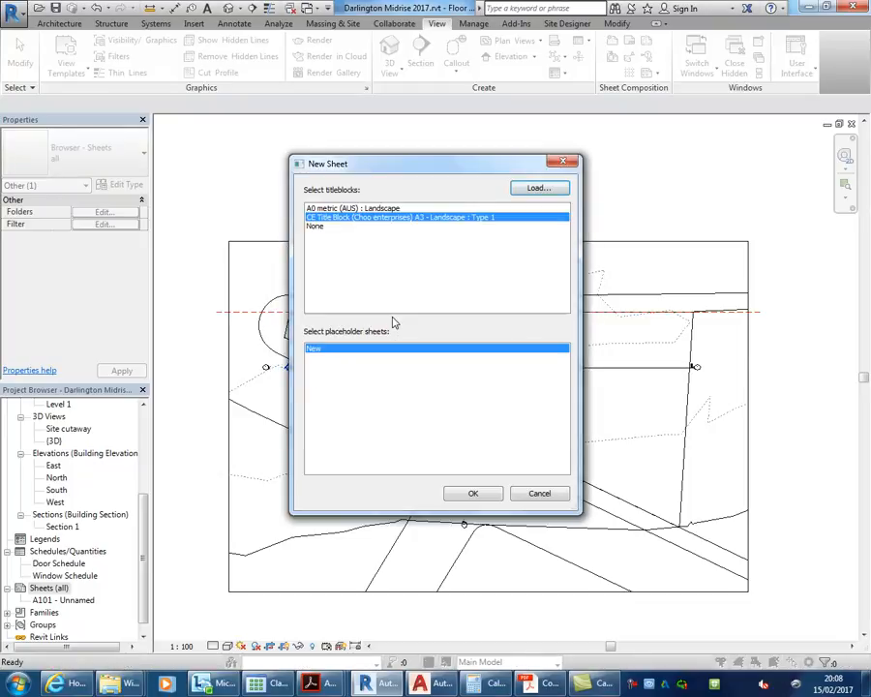
pyautogui.click(473, 492)
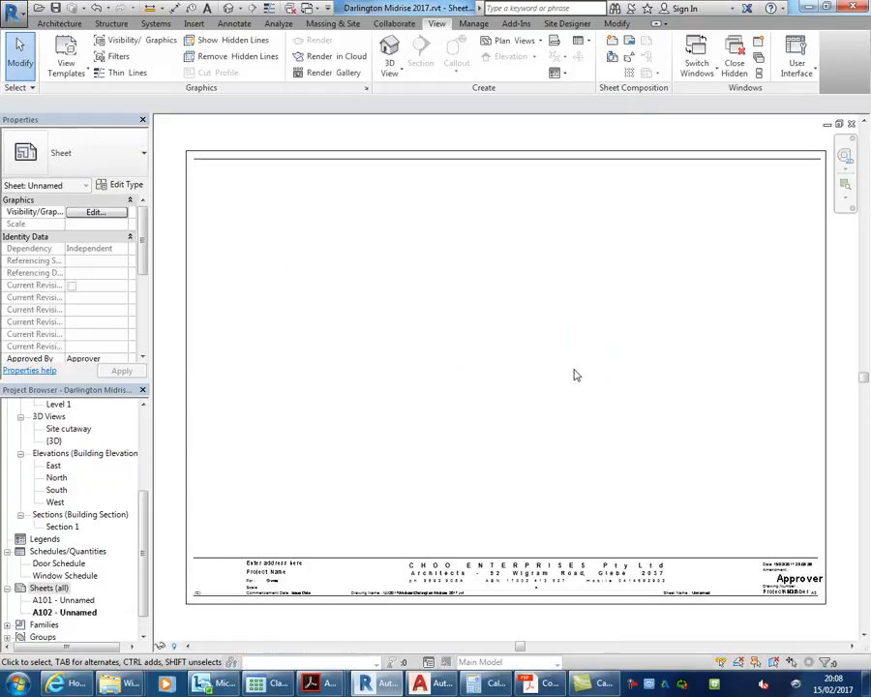
# Rename the floor plan view Site Print Copy 1 as Site Analysis.
pyautogui.moveTo(146, 563); pyautogui.dragTo(150, 478)
pyautogui.click(78, 478)
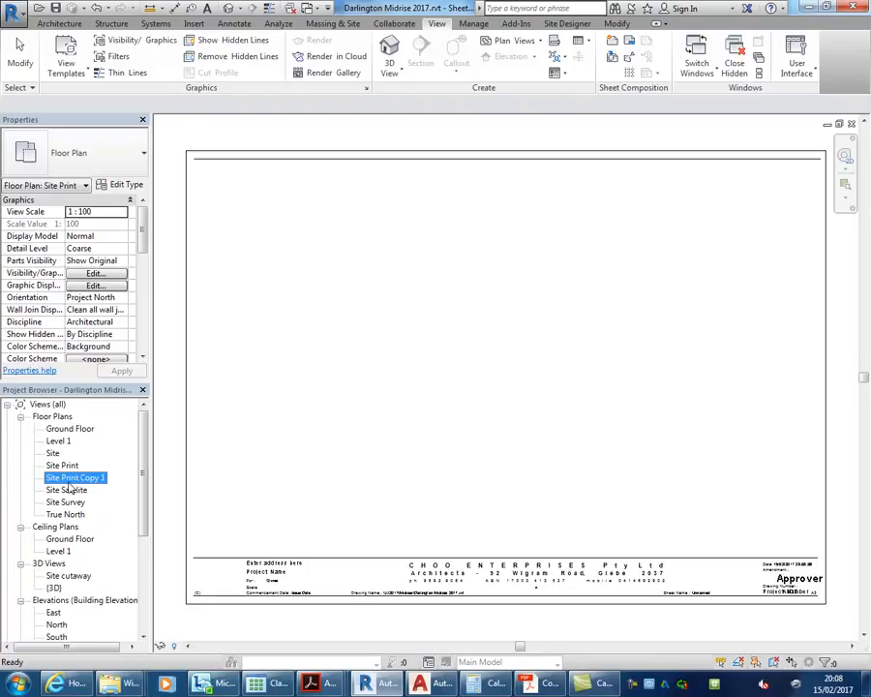
pyautogui.rightClick(75, 480)
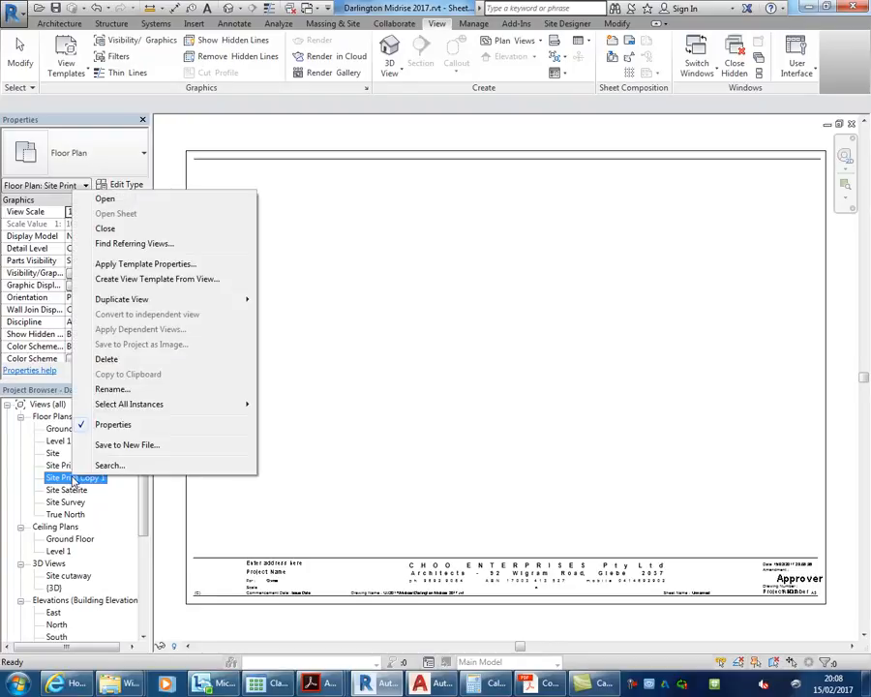
pyautogui.click(109, 388)
pyautogui.moveTo(392, 326); pyautogui.dragTo(678, 272)
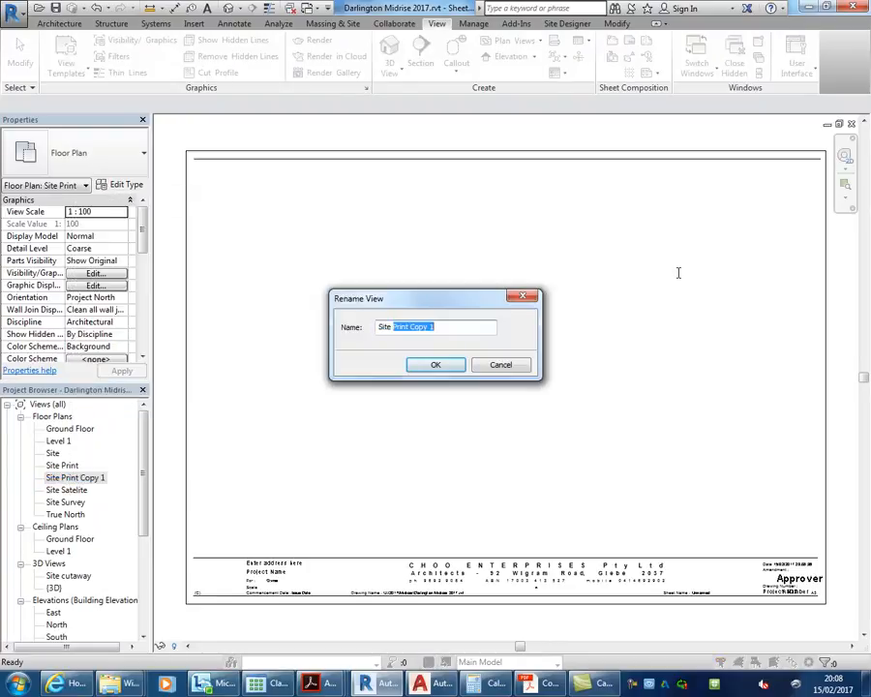
pyautogui.write('a')
pyautogui.write('nalyses')
pyautogui.click(428, 369)
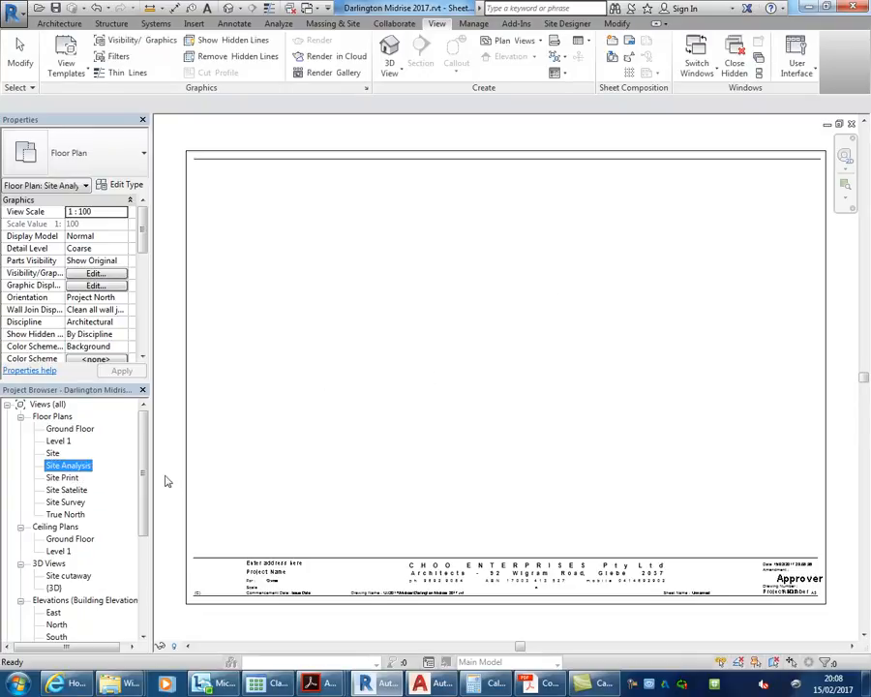
# Place the Site Analysis floor plan view on the new A3 sheet.
pyautogui.moveTo(115, 459); pyautogui.dragTo(557, 334)
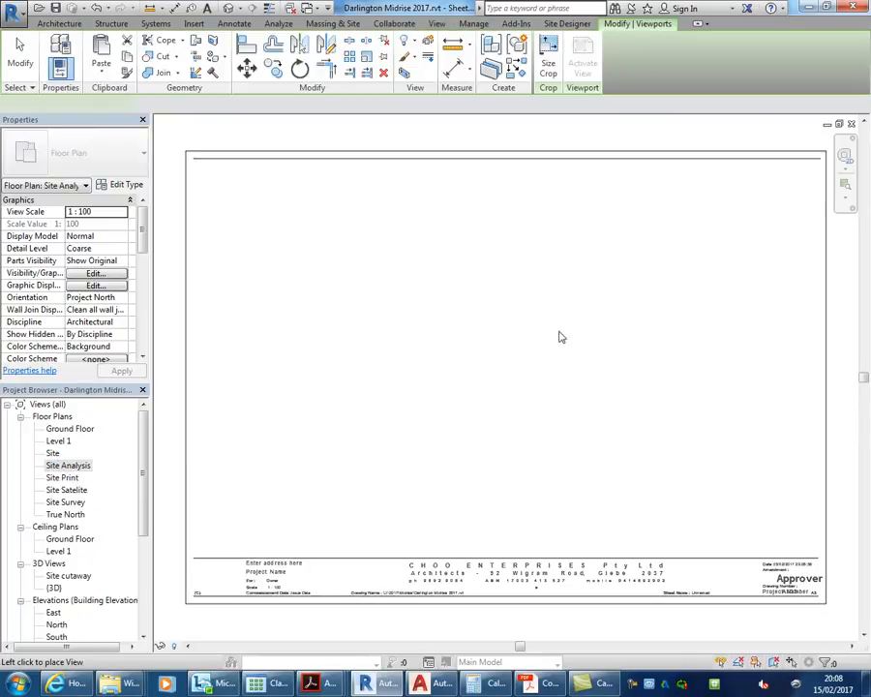
pyautogui.click(529, 368)
pyautogui.scroll(-6, 529, 367)
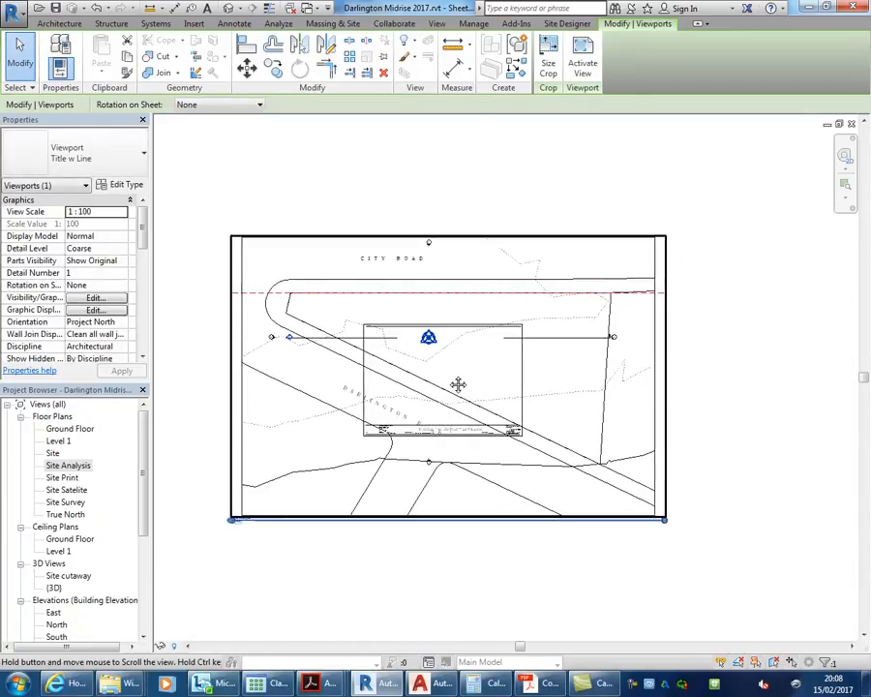
pyautogui.scroll(1, 448, 365)
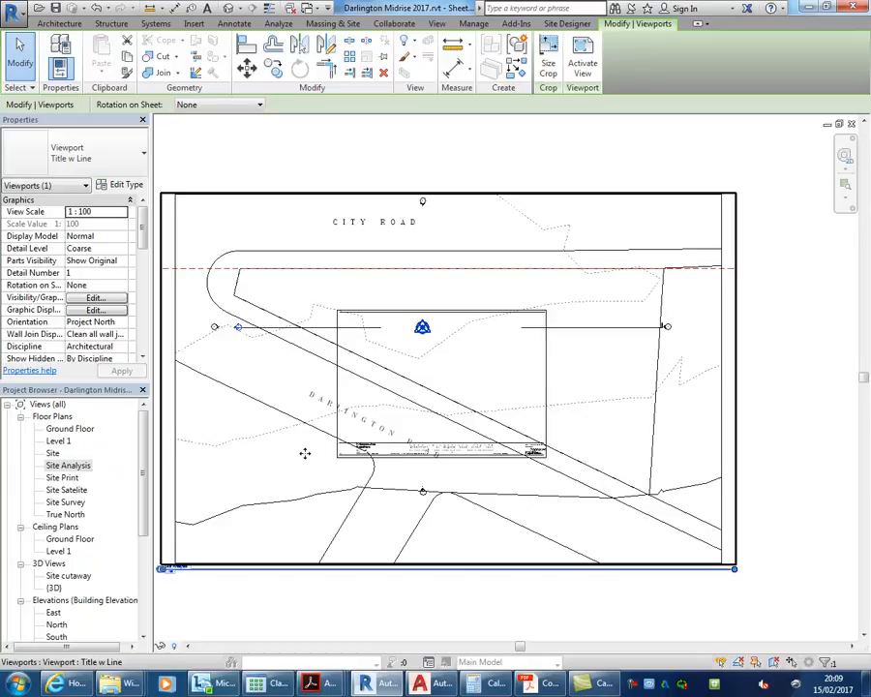
# Set the view scale of the Site Analysis viewport to 1 : 500.
pyautogui.click(272, 142)
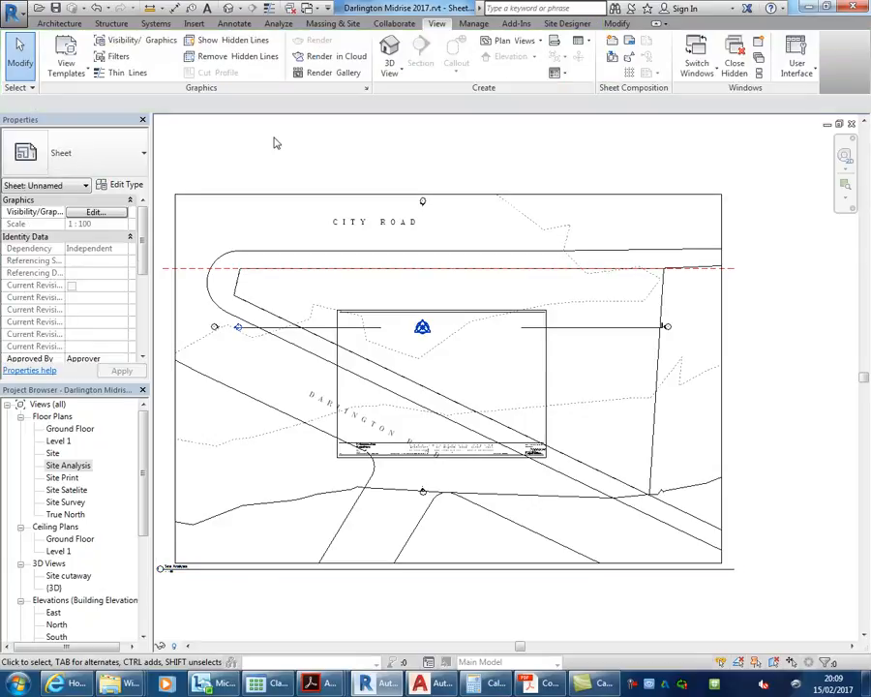
pyautogui.click(313, 263)
pyautogui.click(305, 165)
pyautogui.click(334, 207)
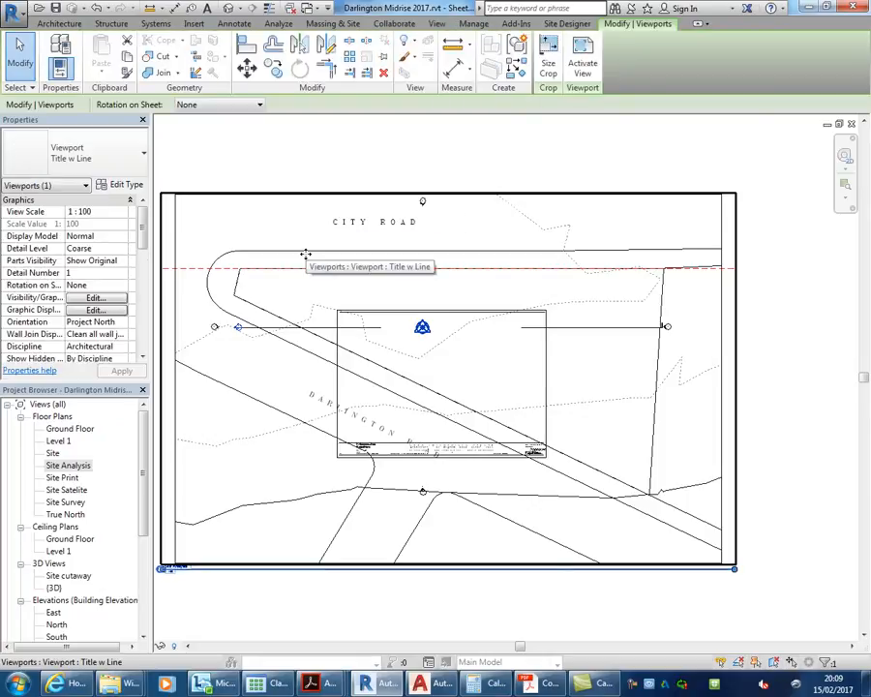
pyautogui.click(122, 212)
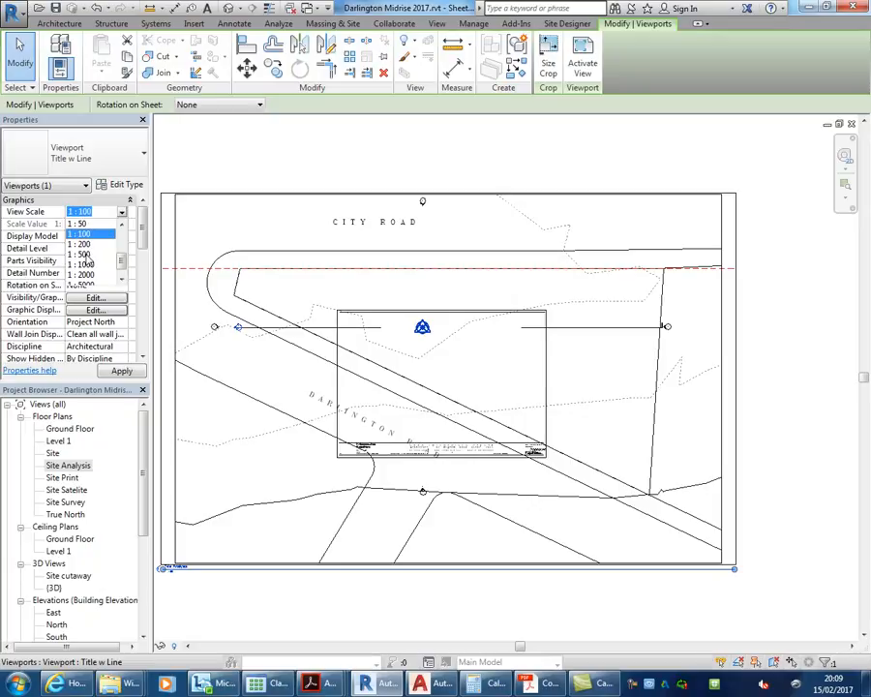
pyautogui.click(85, 255)
pyautogui.scroll(-1, 222, 346)
pyautogui.moveTo(260, 345); pyautogui.dragTo(309, 370, button='middle')
# Move the Site Analysis viewport so the site plan sits inside the A3 title block's drawing area.
pyautogui.moveTo(298, 433); pyautogui.dragTo(466, 306)
pyautogui.scroll(5, 465, 307)
pyautogui.scroll(-4, 463, 309)
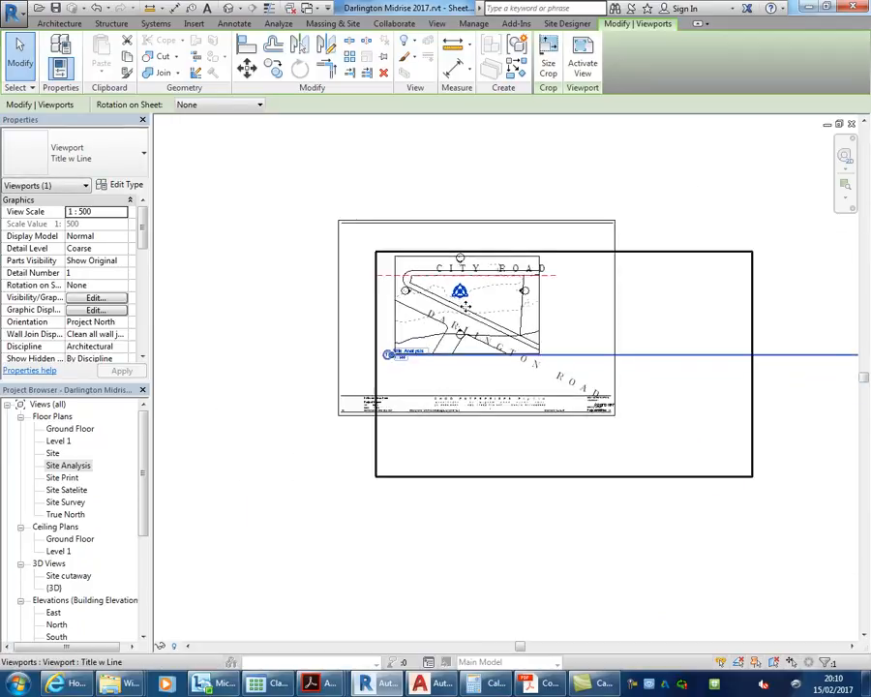
pyautogui.moveTo(461, 308); pyautogui.dragTo(472, 316)
pyautogui.moveTo(318, 339); pyautogui.dragTo(261, 351, button='middle')
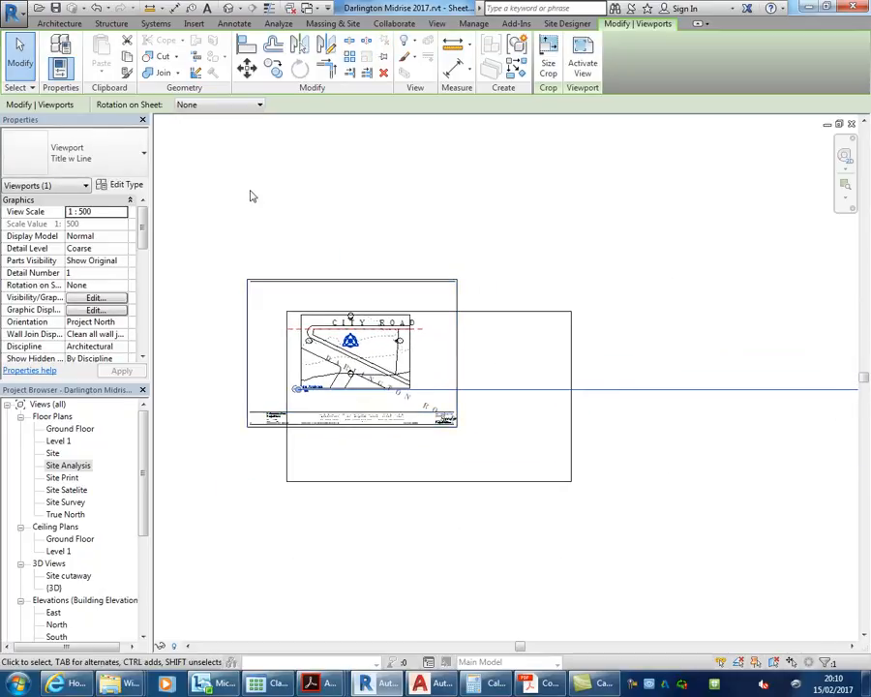
pyautogui.click(249, 197)
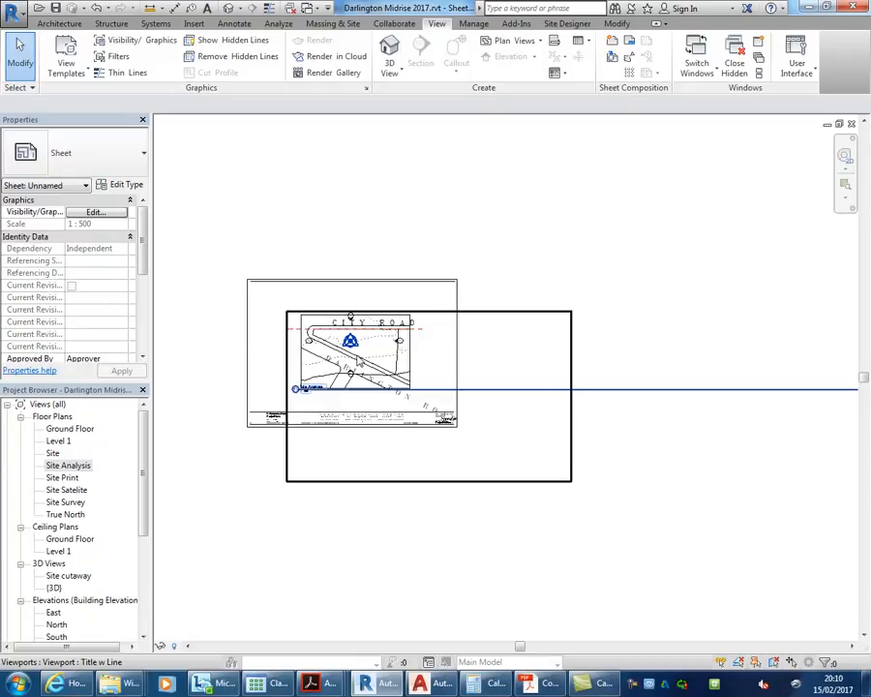
# Adjust the viewport's position on the sheet, shifting the site plan slightly towards the title block's upper-left corner.
pyautogui.click(306, 473)
pyautogui.moveTo(306, 473)
pyautogui.mouseDown()
pyautogui.moveTo(236, 593)
pyautogui.moveTo(203, 601)
pyautogui.moveTo(318, 473)
pyautogui.mouseUp()
pyautogui.click(310, 214)
pyautogui.scroll(-1, 313, 220)
pyautogui.moveTo(319, 225); pyautogui.dragTo(314, 240, button='middle')
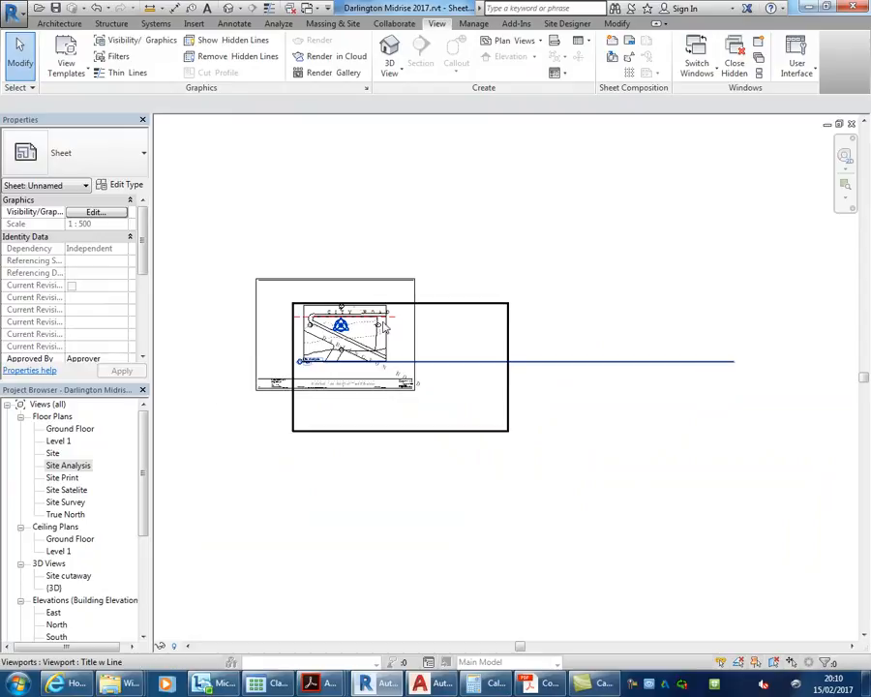
pyautogui.scroll(3, 381, 322)
pyautogui.click(267, 386)
pyautogui.scroll(-3, 333, 358)
pyautogui.scroll(2, 319, 358)
pyautogui.moveTo(317, 351); pyautogui.dragTo(300, 344)
pyautogui.click(295, 184)
pyautogui.scroll(-1, 303, 191)
pyautogui.moveTo(303, 191); pyautogui.dragTo(356, 232, button='middle')
# Shorten the Site Analysis view title line to about the width of the site plan.
pyautogui.click(387, 339)
pyautogui.scroll(-1, 473, 332)
pyautogui.moveTo(473, 332); pyautogui.dragTo(280, 309, button='middle')
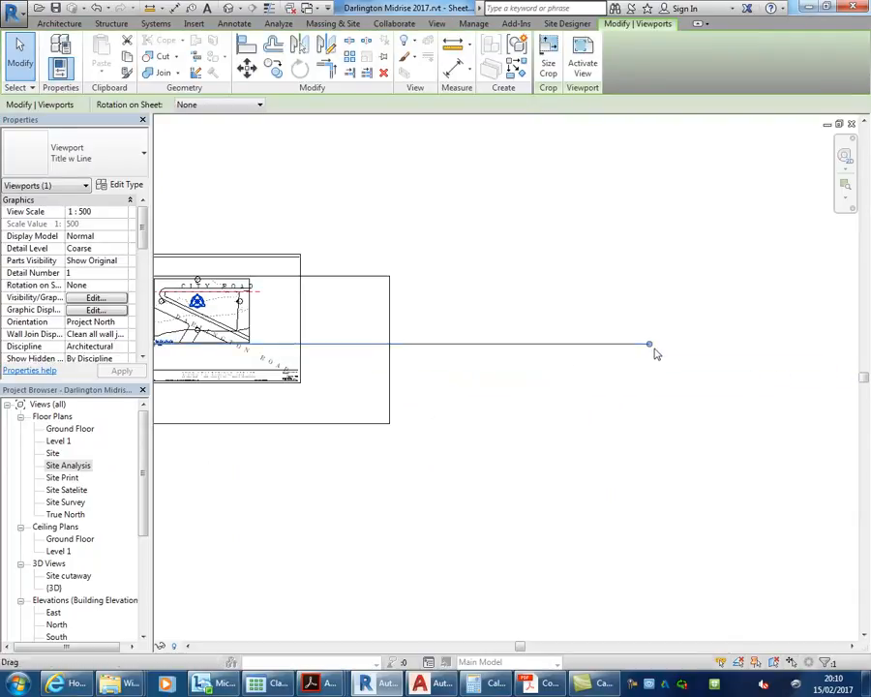
pyautogui.moveTo(282, 361); pyautogui.dragTo(413, 343, button='middle')
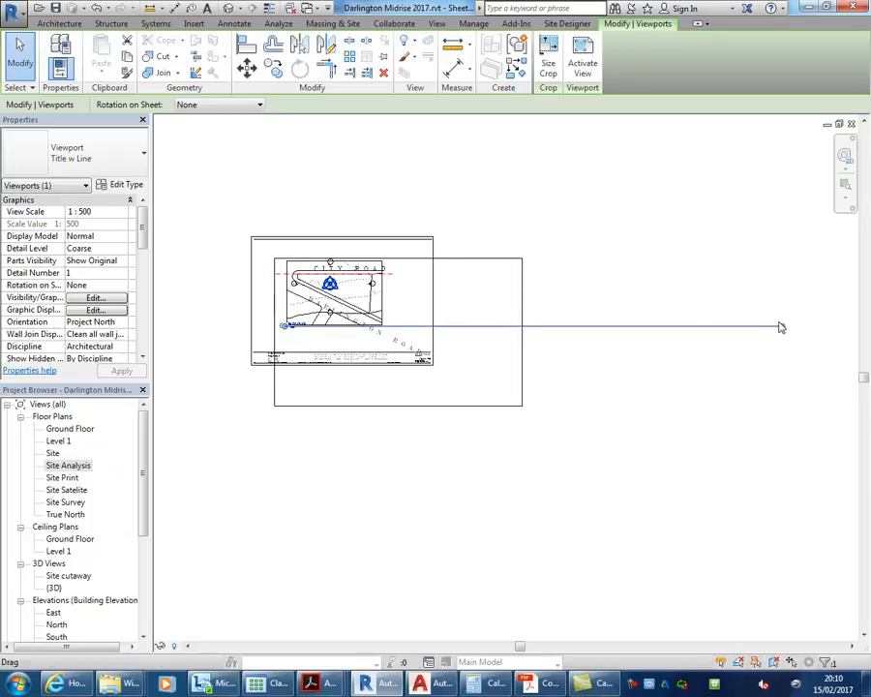
pyautogui.moveTo(778, 332); pyautogui.dragTo(379, 329)
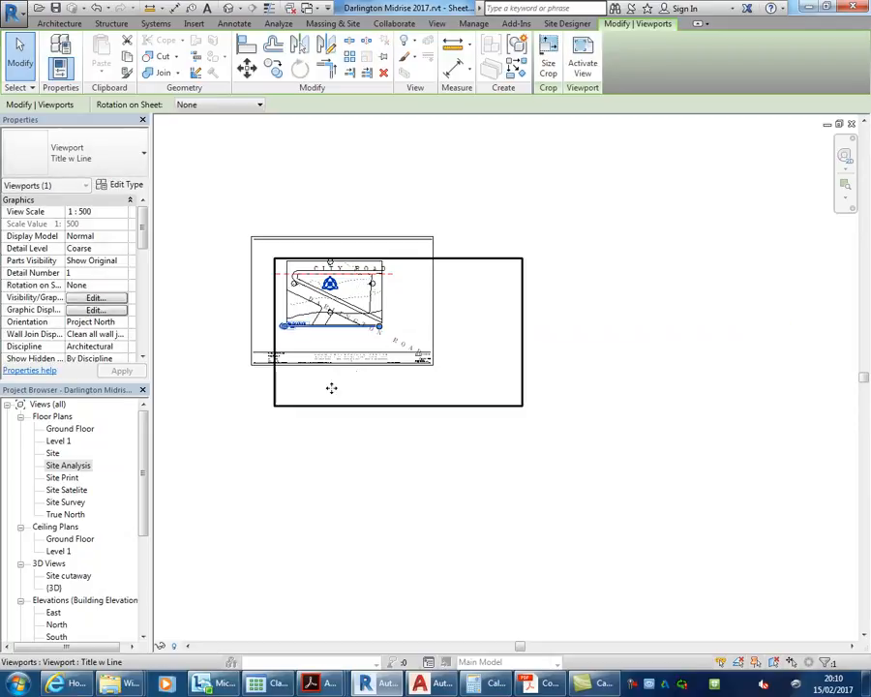
pyautogui.click(302, 201)
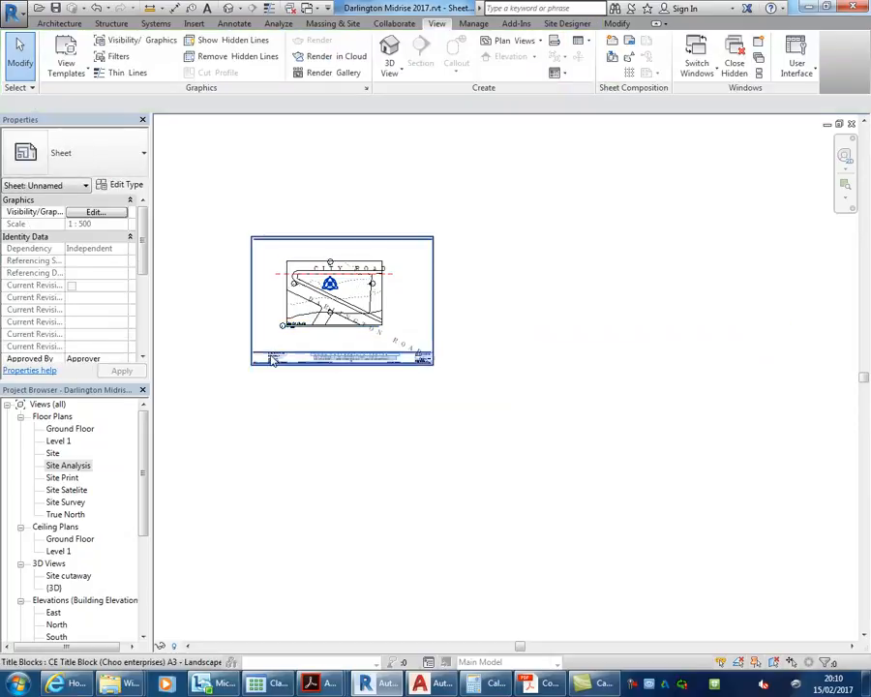
# Move the Site Analysis view title down, clear of the plan and just above the title block's text strip.
pyautogui.scroll(3, 266, 283)
pyautogui.moveTo(298, 169); pyautogui.dragTo(281, 167, button='middle')
pyautogui.scroll(1, 272, 233)
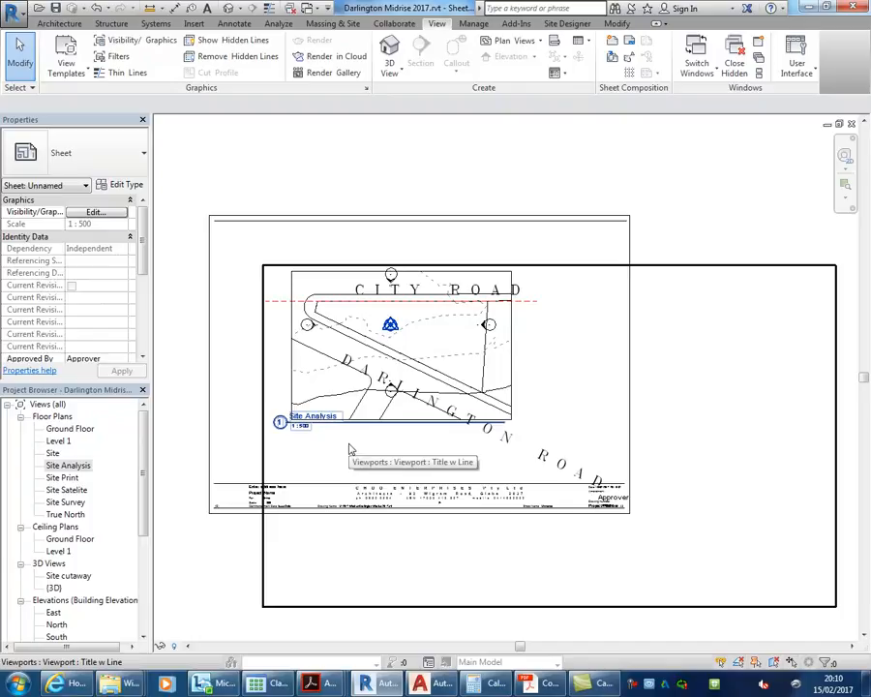
pyautogui.moveTo(367, 423); pyautogui.dragTo(369, 461)
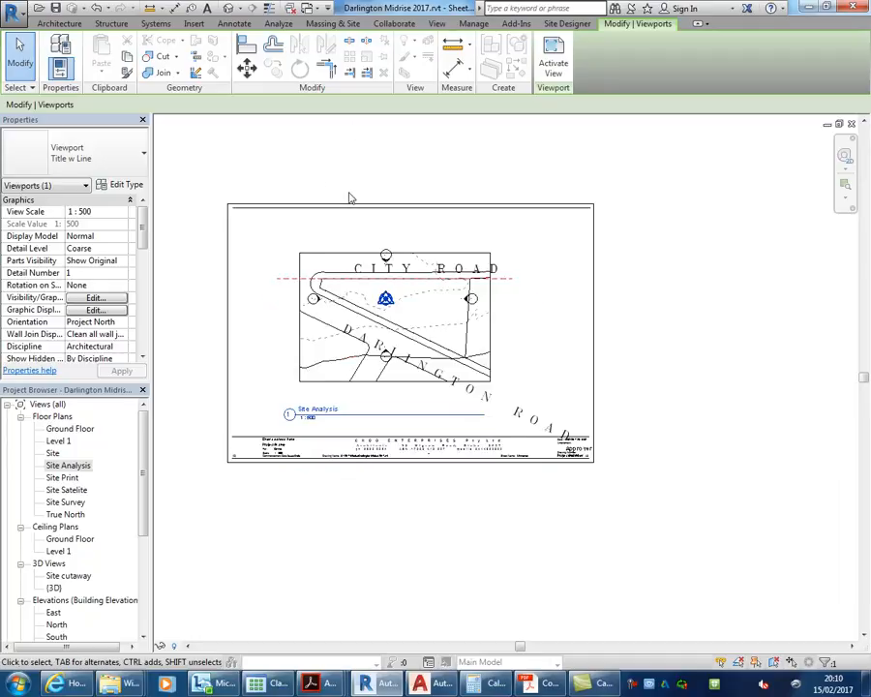
# Change the Site Analysis viewport's type to No Title and reselect the viewport.
pyautogui.click(419, 341)
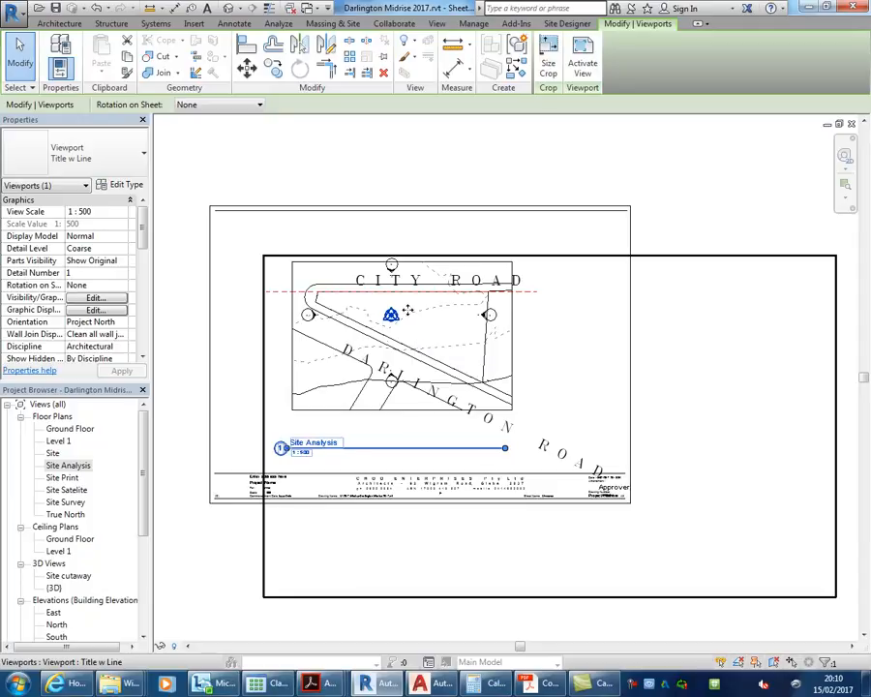
pyautogui.click(58, 156)
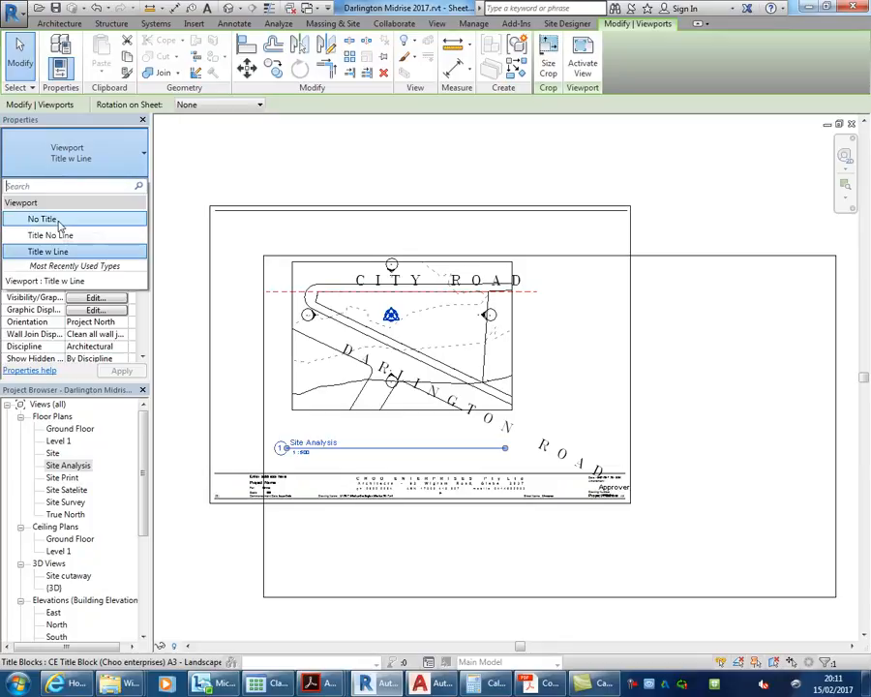
pyautogui.click(58, 224)
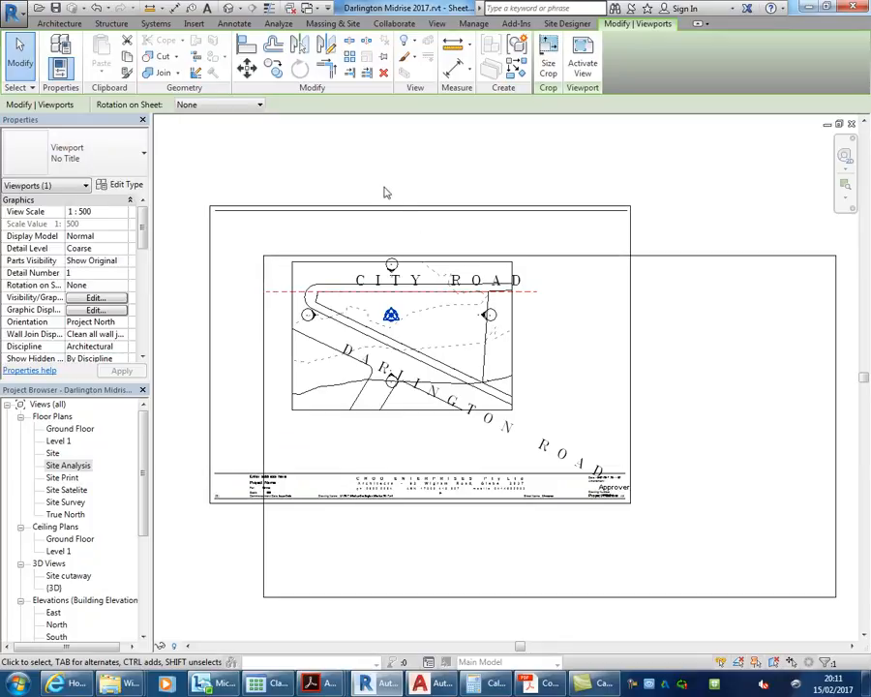
pyautogui.click(354, 170)
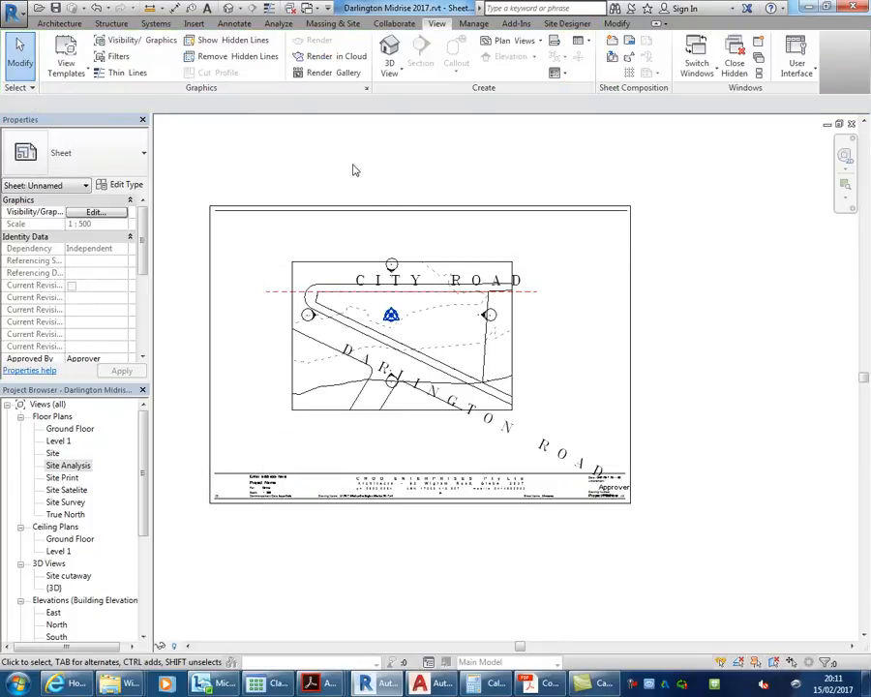
pyautogui.click(377, 296)
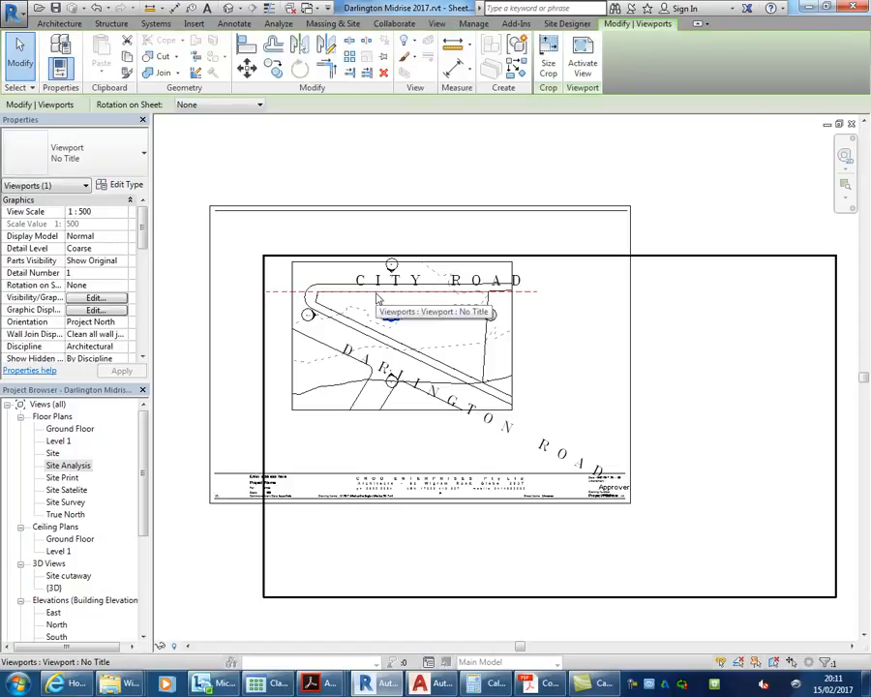
# Activate the Site Analysis view on the sheet for editing and pick out its crop boundary.
pyautogui.click(583, 60)
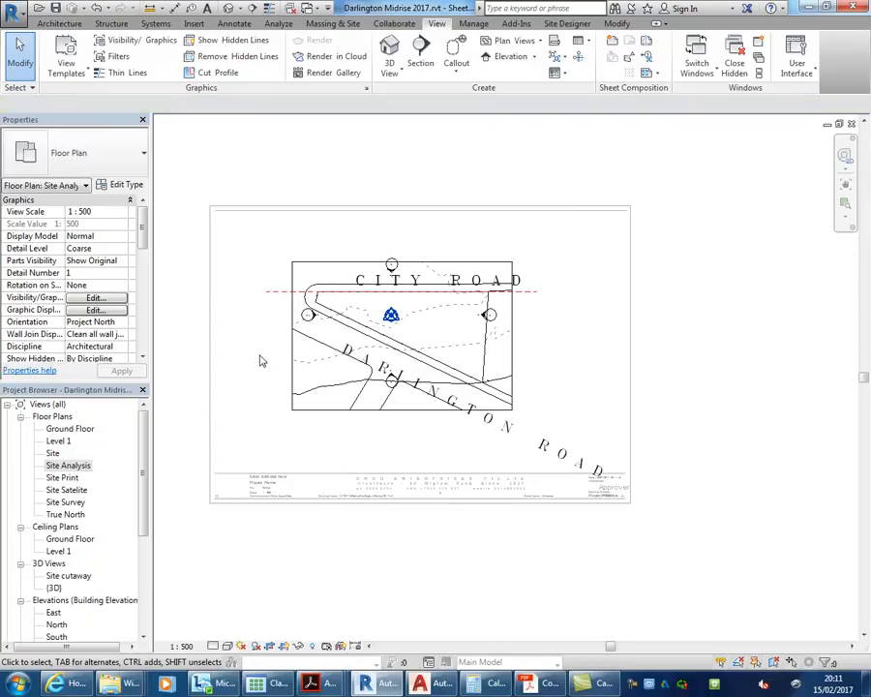
pyautogui.click(291, 373)
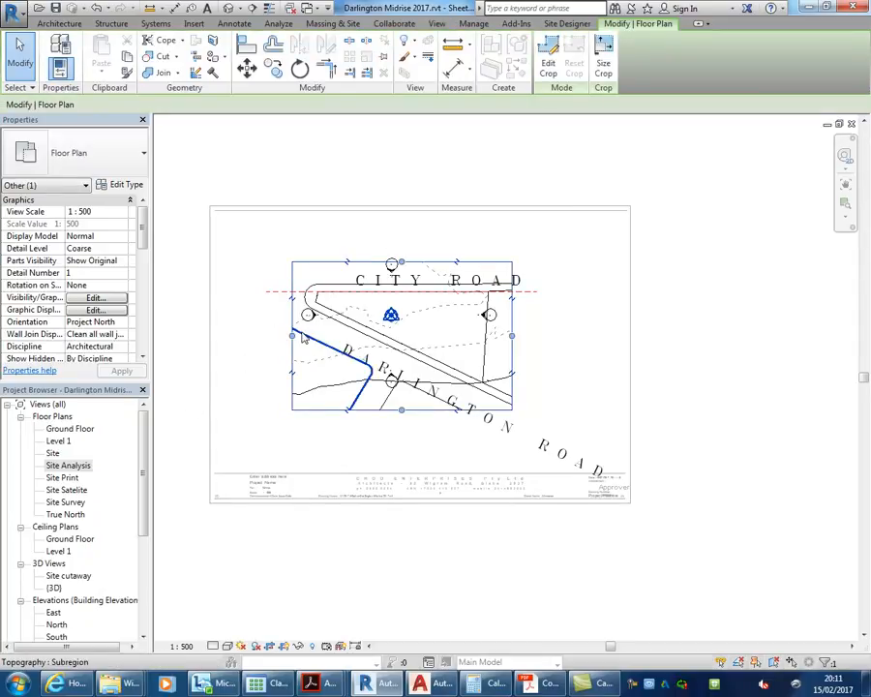
pyautogui.click(280, 590)
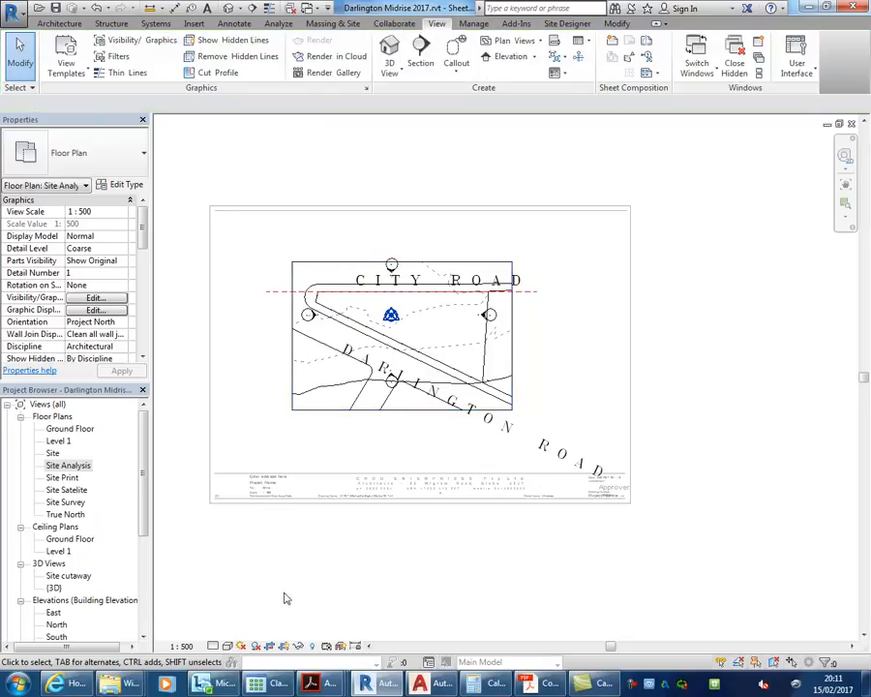
# Toggle the Site Analysis view's cropping off and back on.
pyautogui.click(284, 645)
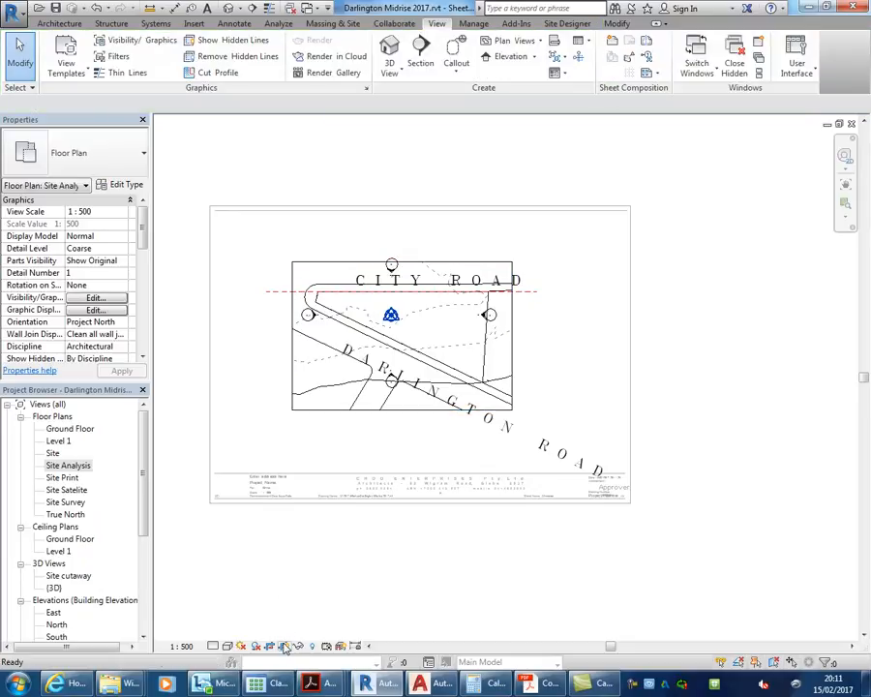
pyautogui.click(269, 645)
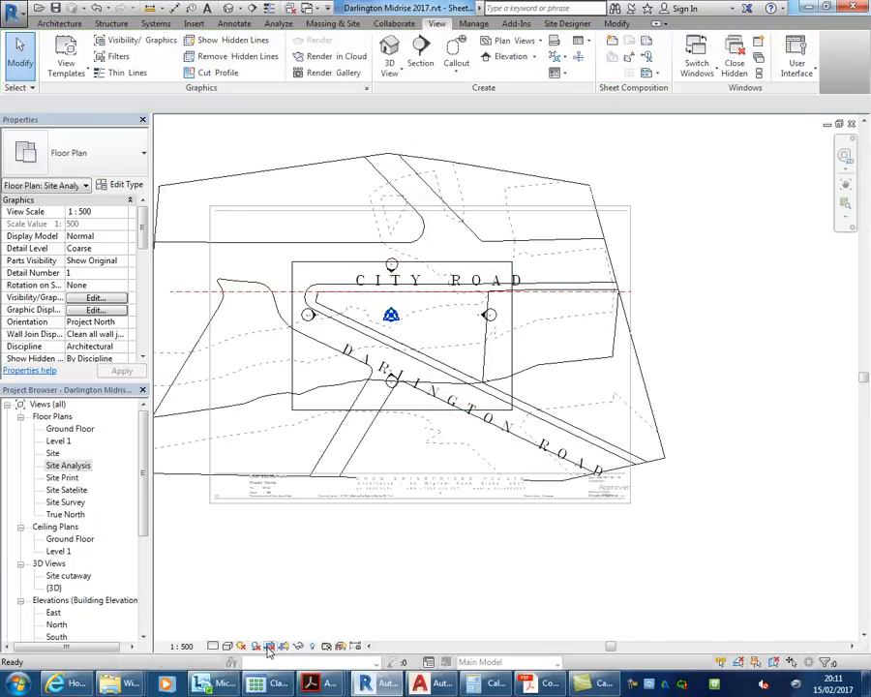
pyautogui.click(269, 647)
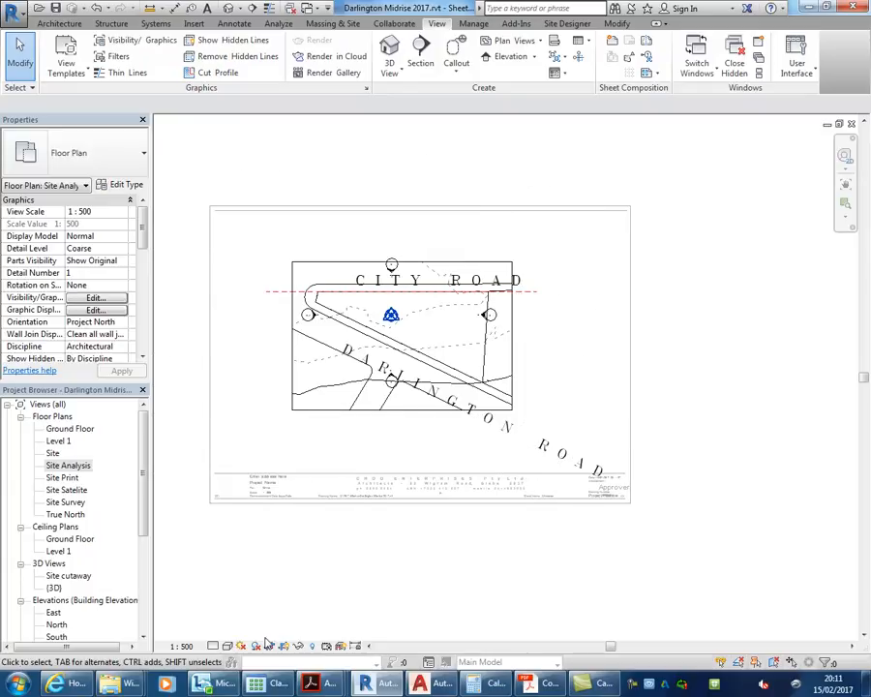
# Enlarge the Site Analysis crop region on all four sides to nearly fill the title block's drawing area above the text strip.
pyautogui.click(327, 409)
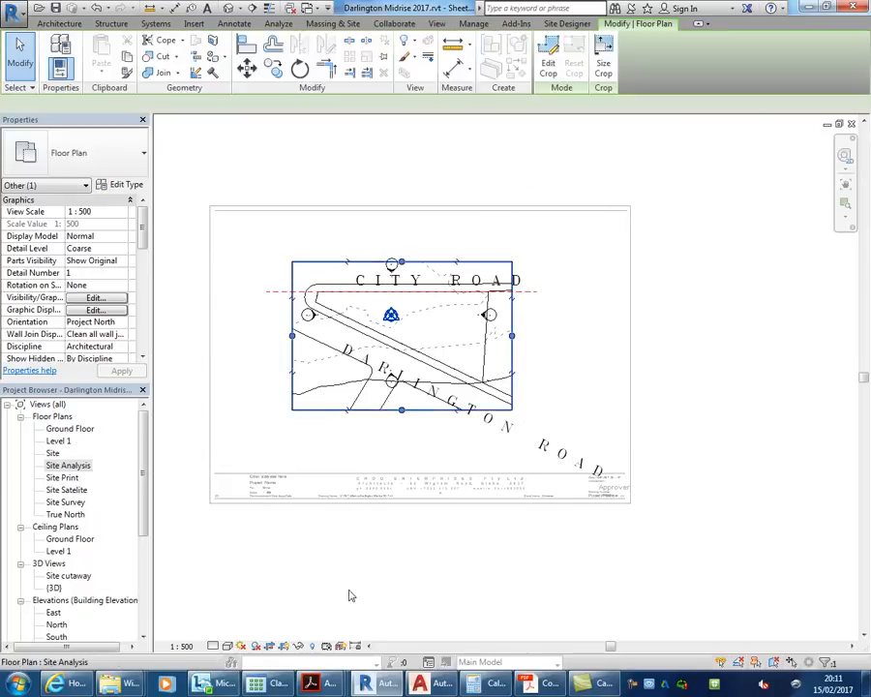
pyautogui.moveTo(293, 336); pyautogui.dragTo(225, 336)
pyautogui.moveTo(513, 338); pyautogui.dragTo(618, 316)
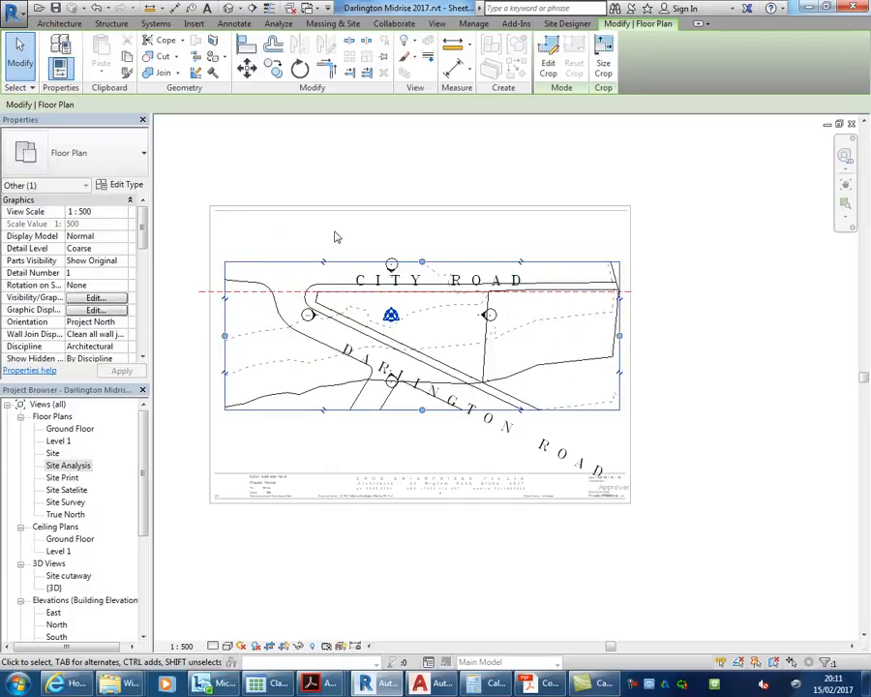
pyautogui.moveTo(420, 261); pyautogui.dragTo(419, 218)
pyautogui.moveTo(422, 409); pyautogui.dragTo(413, 465)
pyautogui.click(447, 607)
# Set the text size of the RomanT type used by the DARLINGTON ROAD label to 5 mm.
pyautogui.scroll(2, 332, 366)
pyautogui.scroll(-1, 338, 374)
pyautogui.moveTo(340, 375); pyautogui.dragTo(346, 427, button='middle')
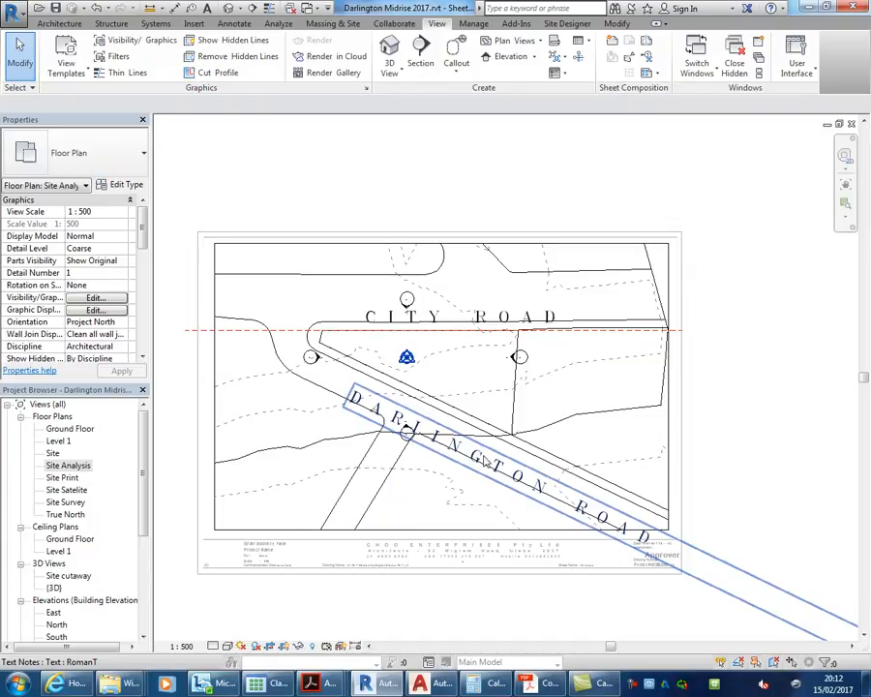
pyautogui.click(487, 462)
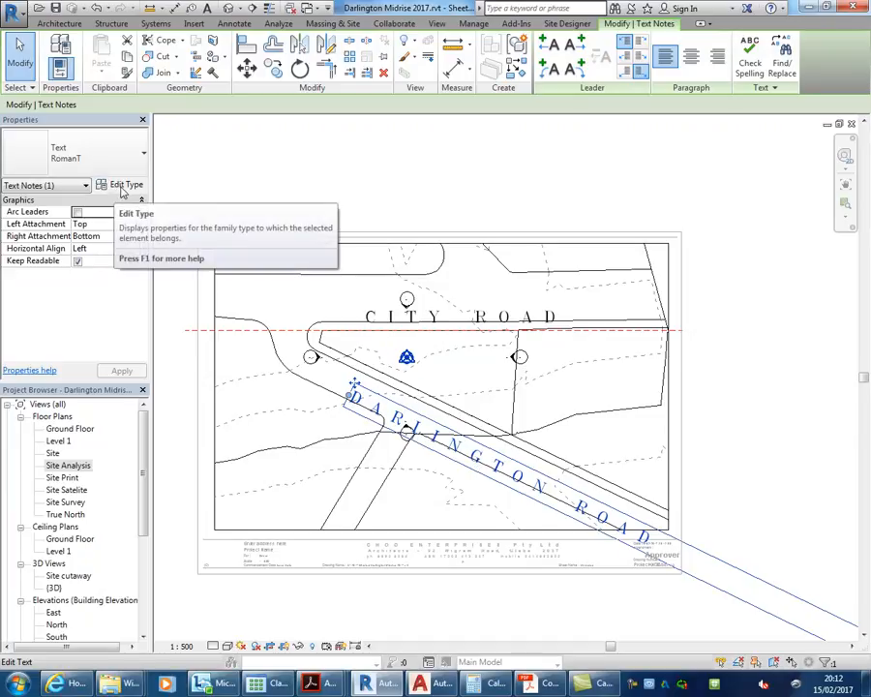
pyautogui.click(117, 187)
pyautogui.click(406, 335)
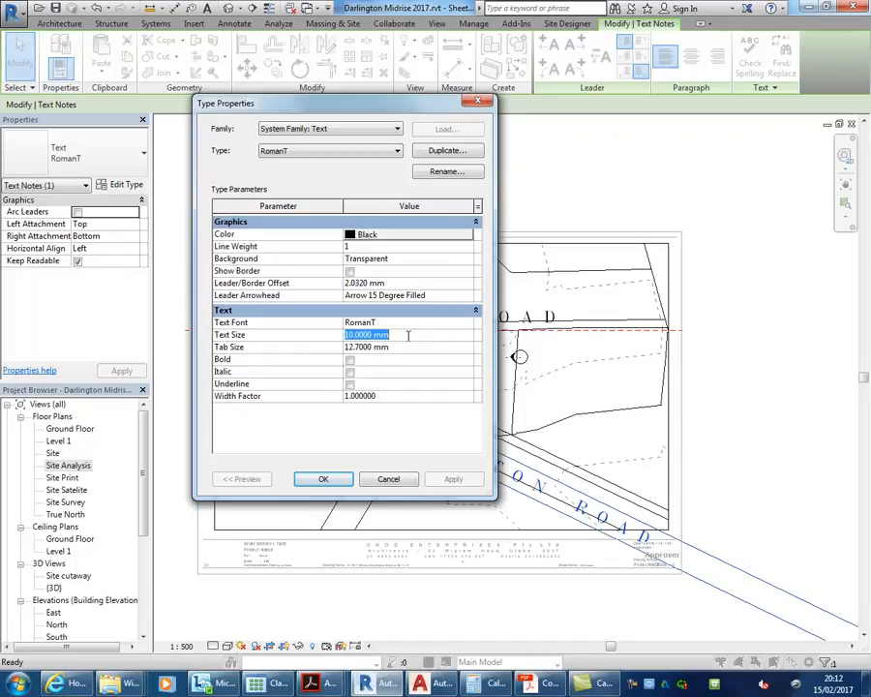
pyautogui.write('5')
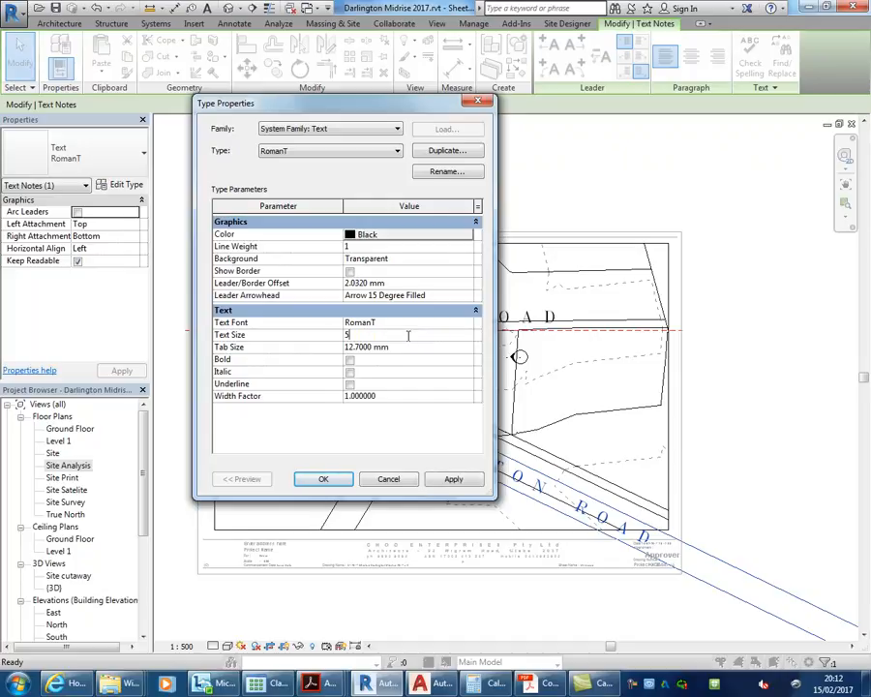
pyautogui.click(328, 478)
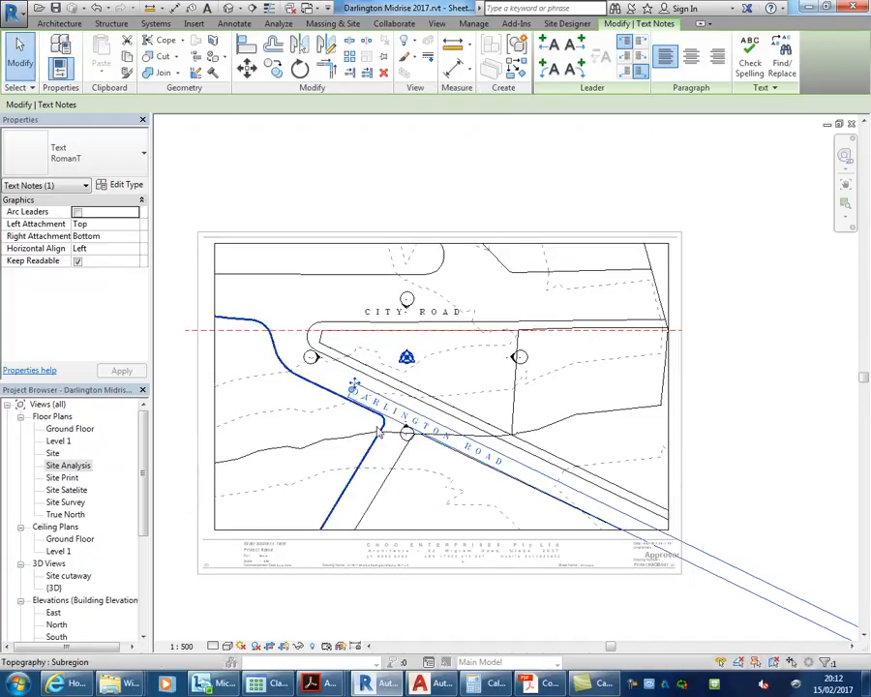
# Nudge the DARLINGTON ROAD label so it sits between the road's kerb lines.
pyautogui.scroll(1, 358, 387)
pyautogui.scroll(1, 357, 386)
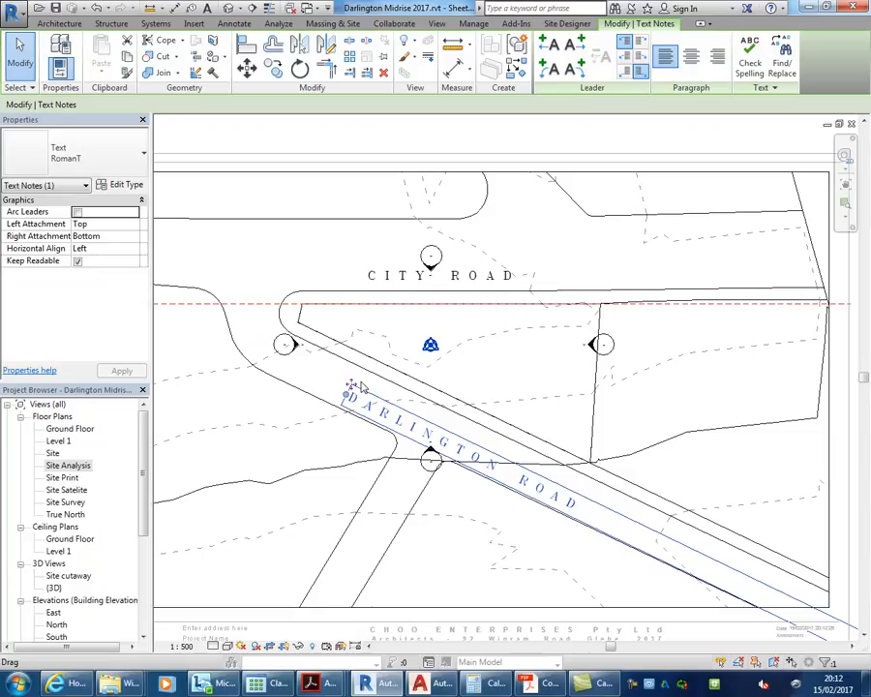
pyautogui.scroll(1, 354, 388)
pyautogui.moveTo(342, 393)
pyautogui.mouseDown()
pyautogui.moveTo(351, 387)
pyautogui.moveTo(355, 396)
pyautogui.mouseUp()
# Move the CITY ROAD label slightly west and up so it sits midway between the road's edges.
pyautogui.click(363, 225)
pyautogui.moveTo(362, 226); pyautogui.dragTo(281, 193)
pyautogui.click(323, 174)
pyautogui.scroll(-3, 328, 180)
pyautogui.moveTo(329, 180); pyautogui.dragTo(329, 217, button='middle')
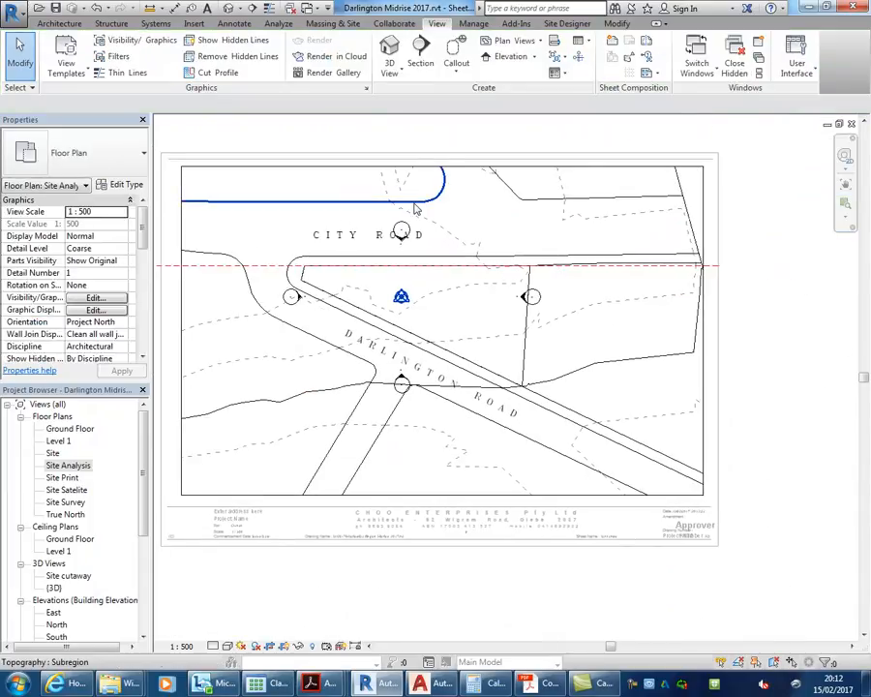
# Hide the whole elevation marker category in the Site Analysis view, starting from the marker overlapping the CITY ROAD label.
pyautogui.scroll(3, 416, 208)
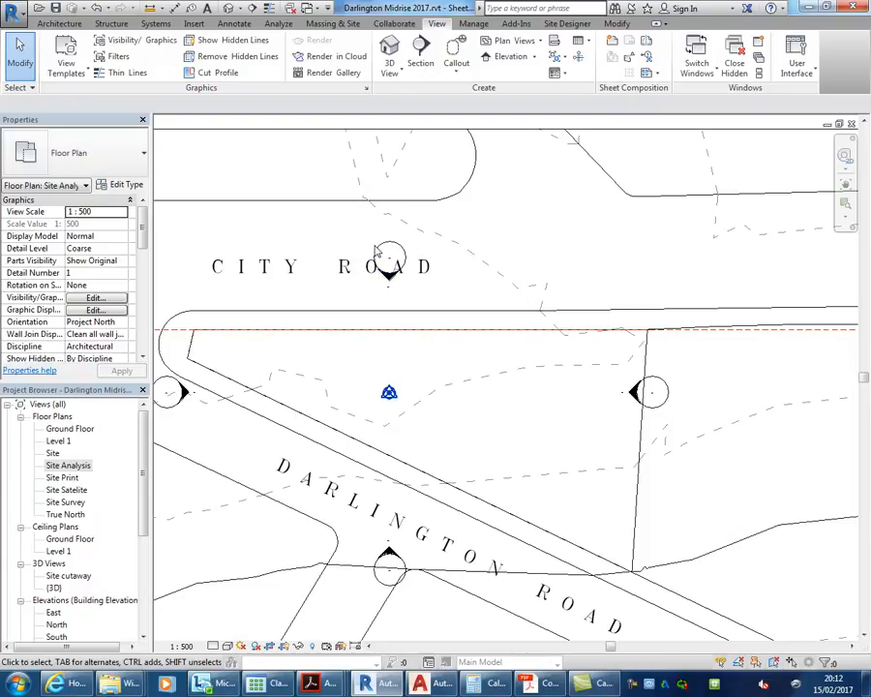
pyautogui.click(385, 254)
pyautogui.scroll(2, 373, 249)
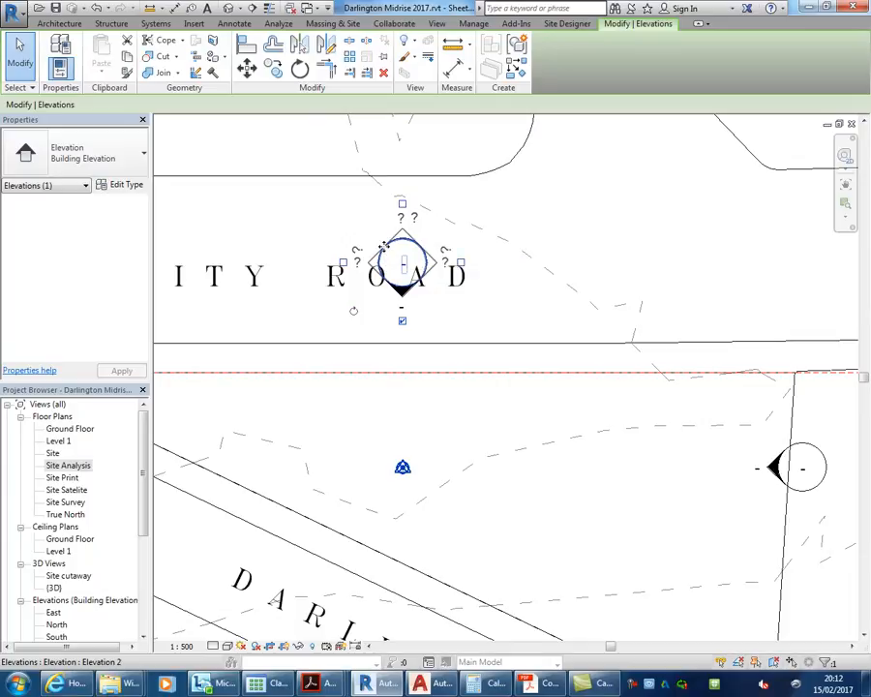
pyautogui.rightClick(383, 247)
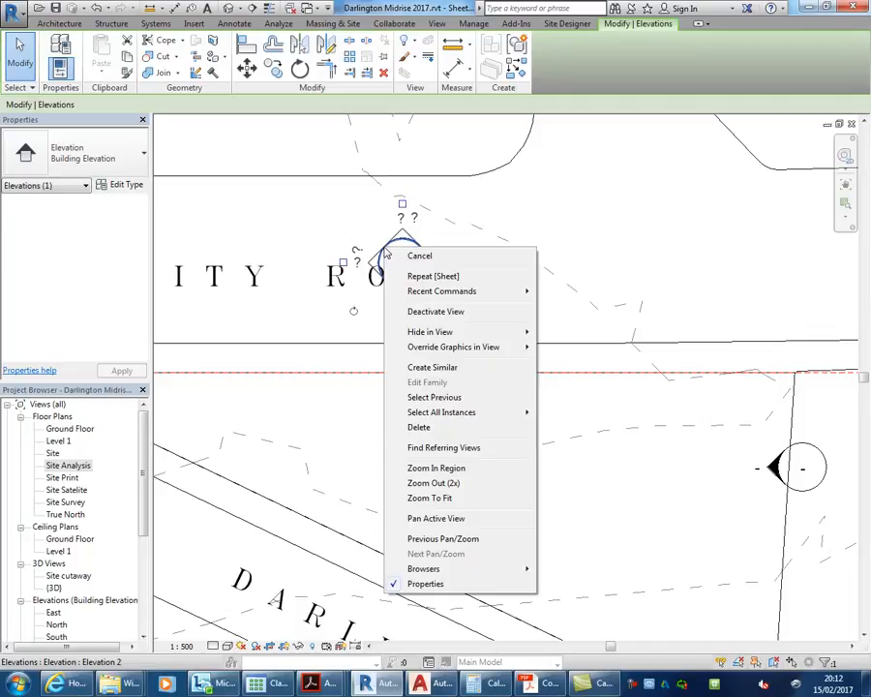
pyautogui.moveTo(430, 332)
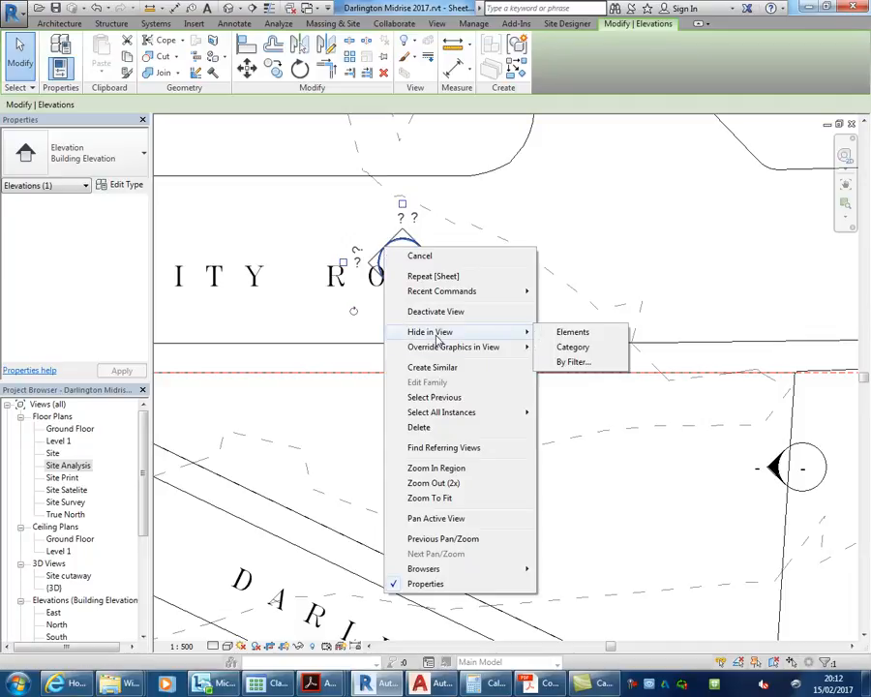
pyautogui.click(571, 347)
pyautogui.scroll(-3, 460, 309)
pyautogui.moveTo(460, 308); pyautogui.dragTo(379, 303, button='middle')
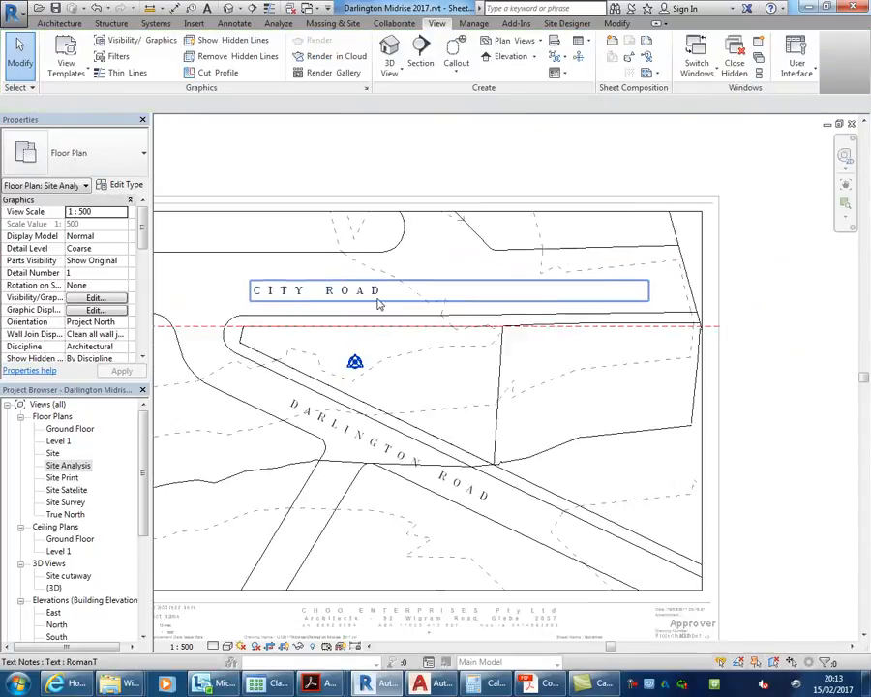
pyautogui.scroll(-1, 418, 385)
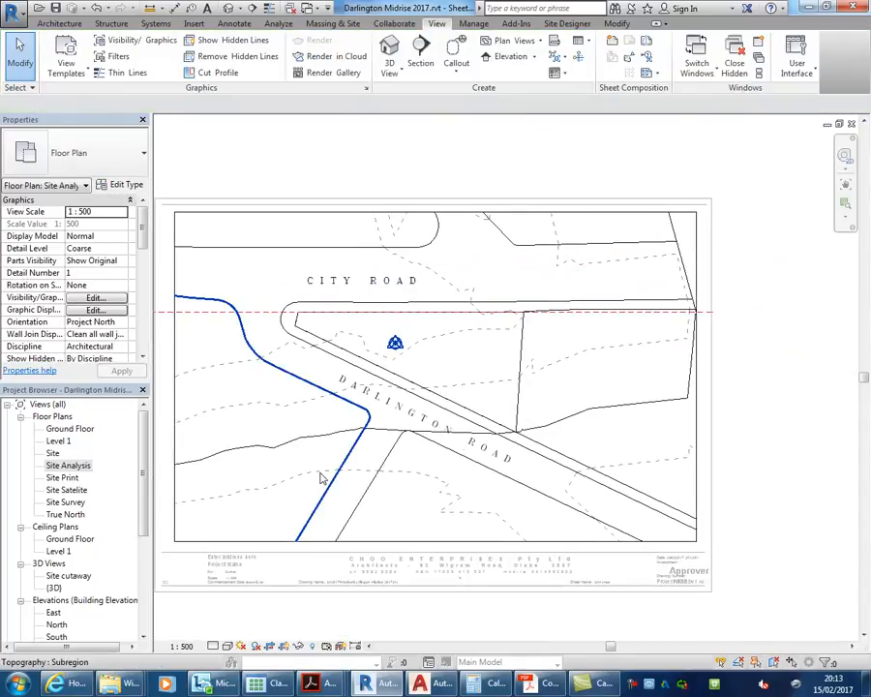
# Compare the Shaded and Consistent Colors visual styles in the Site Analysis view and keep Consistent Colors.
pyautogui.click(226, 646)
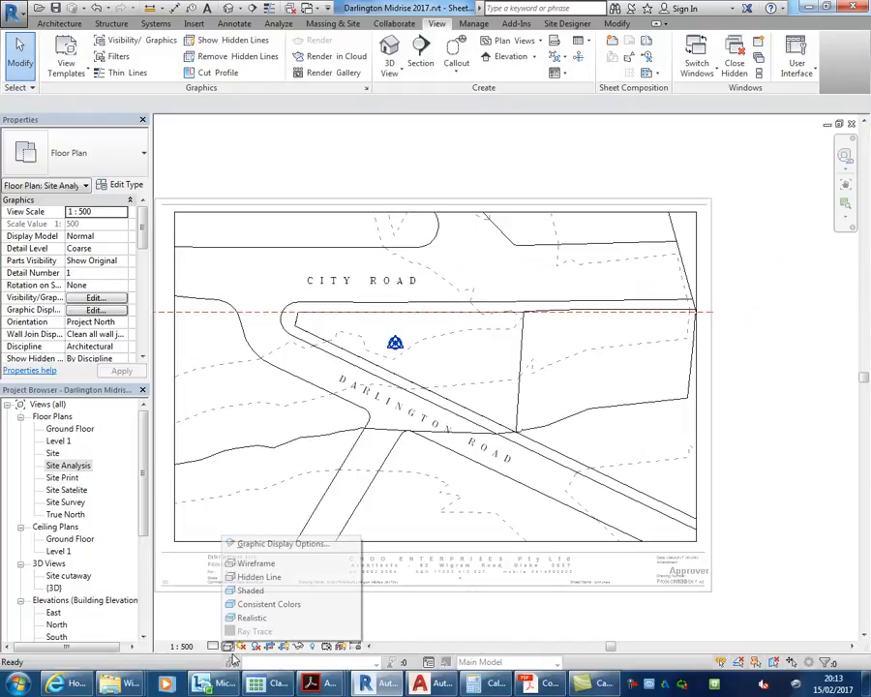
pyautogui.click(244, 592)
pyautogui.scroll(2, 375, 238)
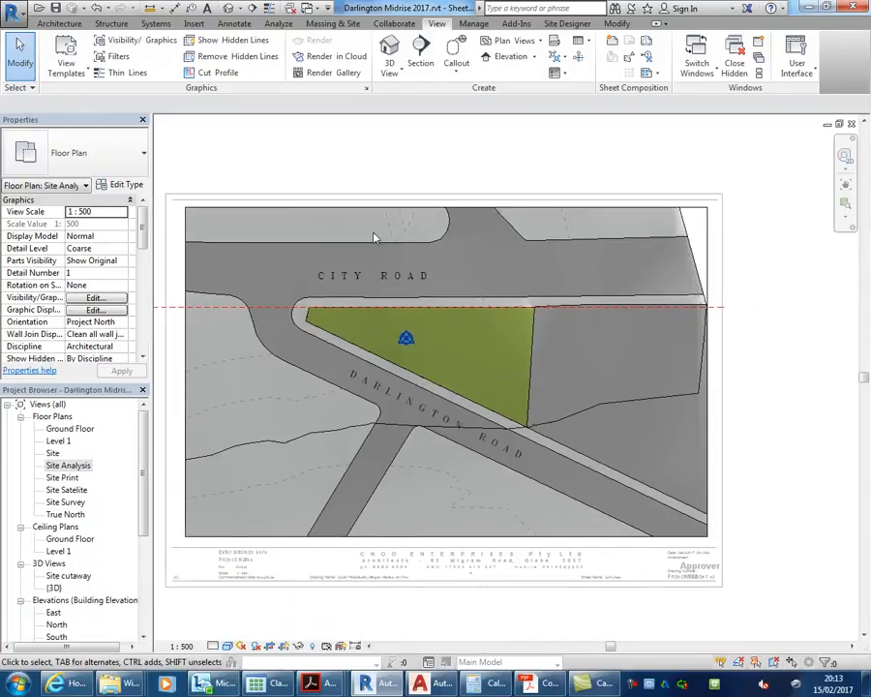
pyautogui.scroll(-2, 387, 239)
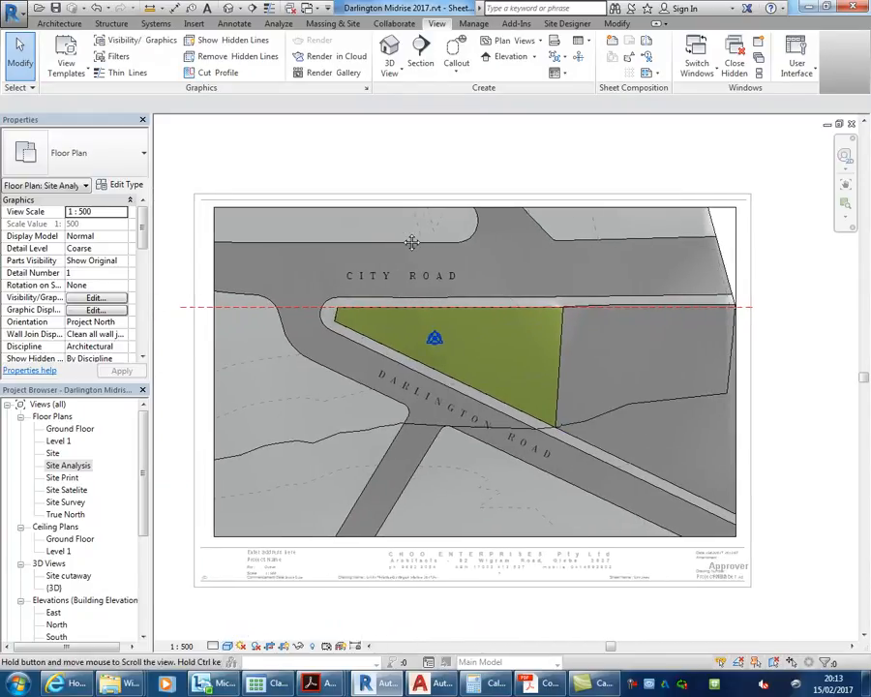
pyautogui.click(226, 646)
pyautogui.click(253, 602)
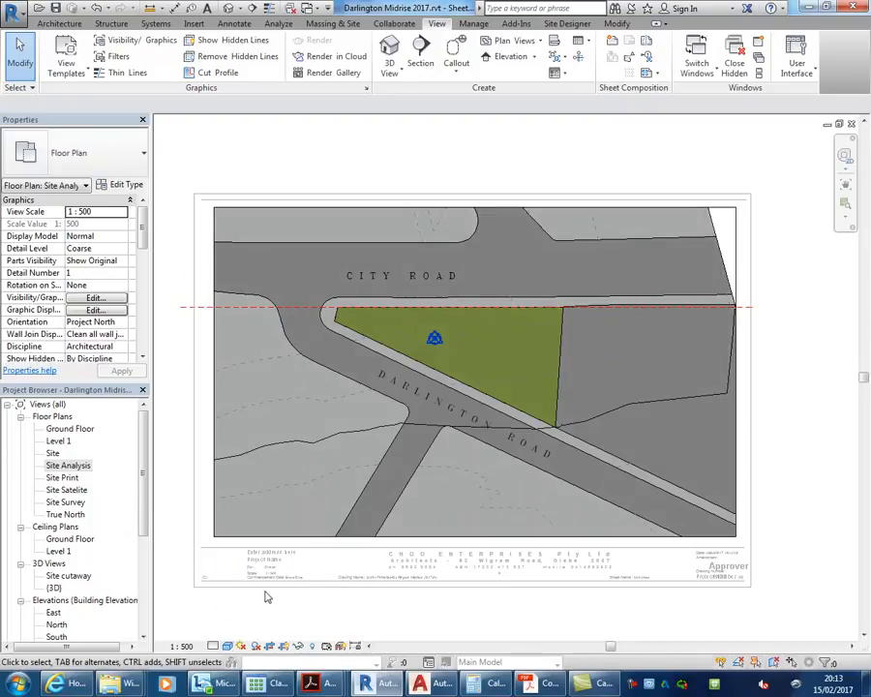
pyautogui.click(226, 645)
pyautogui.click(244, 602)
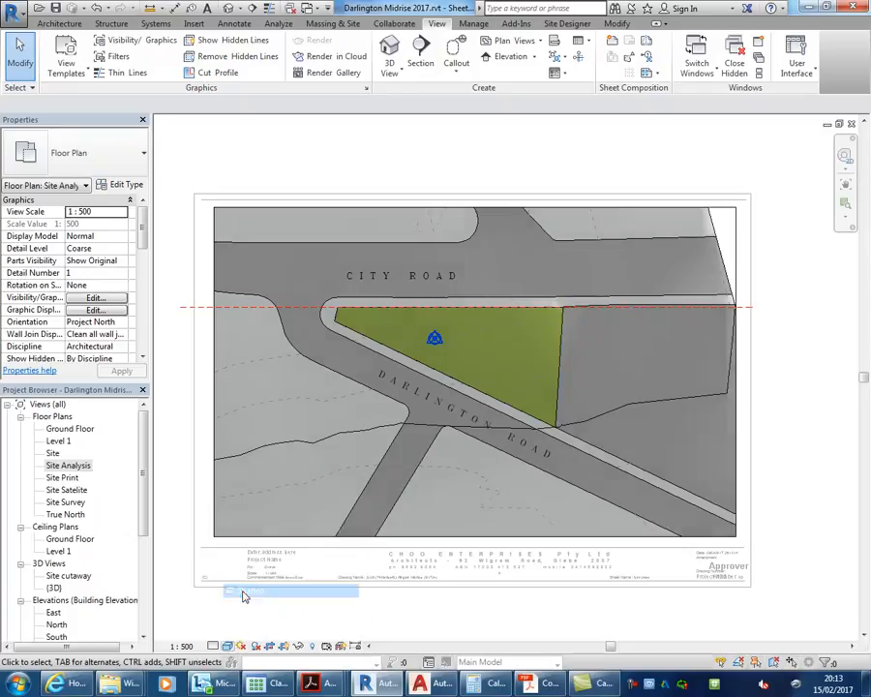
pyautogui.click(226, 645)
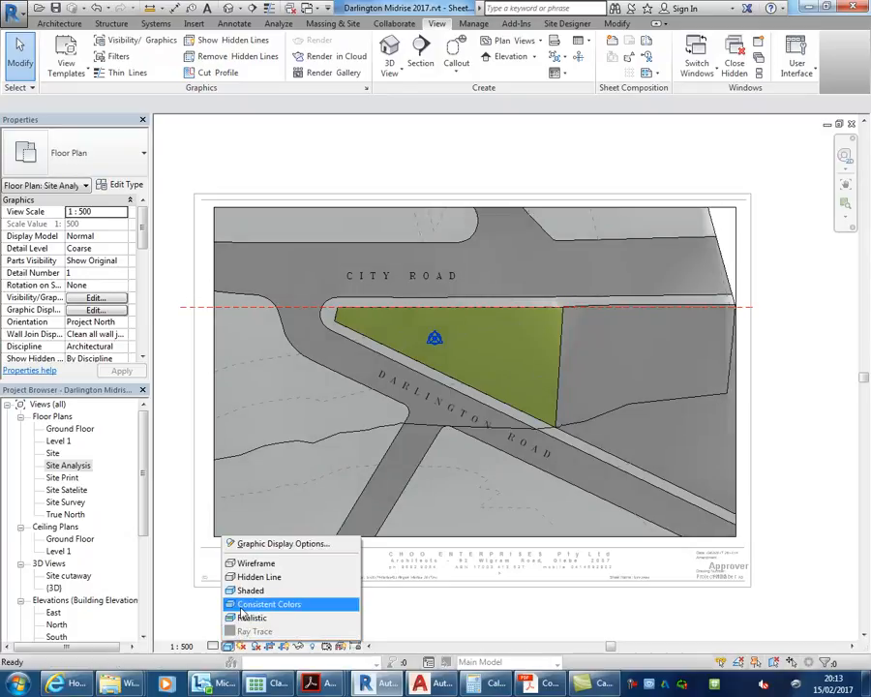
pyautogui.click(241, 610)
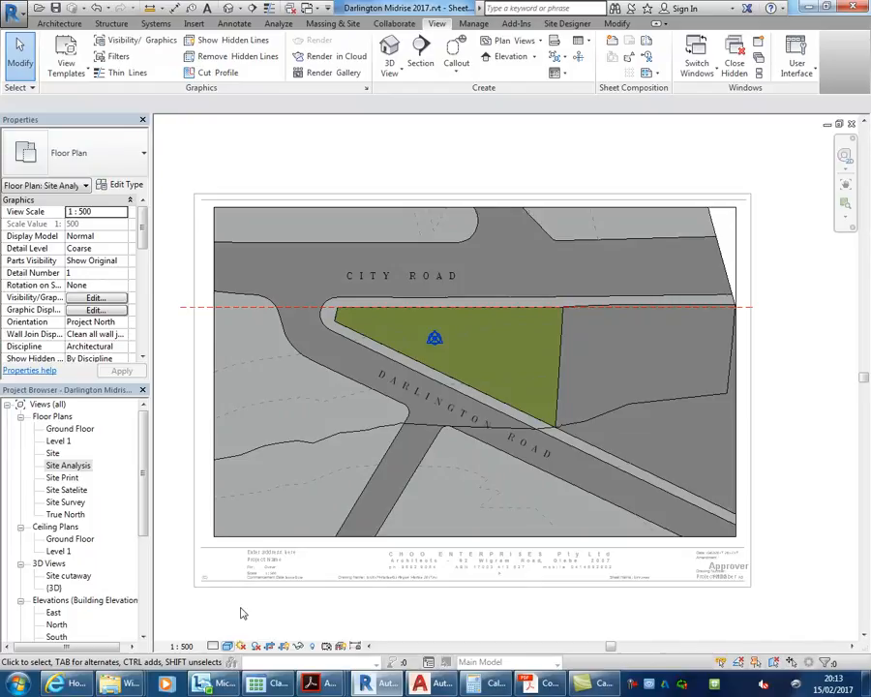
pyautogui.click(227, 645)
# Open the {3D} view and bring up the architectural modelling tools.
pyautogui.click(53, 587)
pyautogui.doubleClick(53, 587)
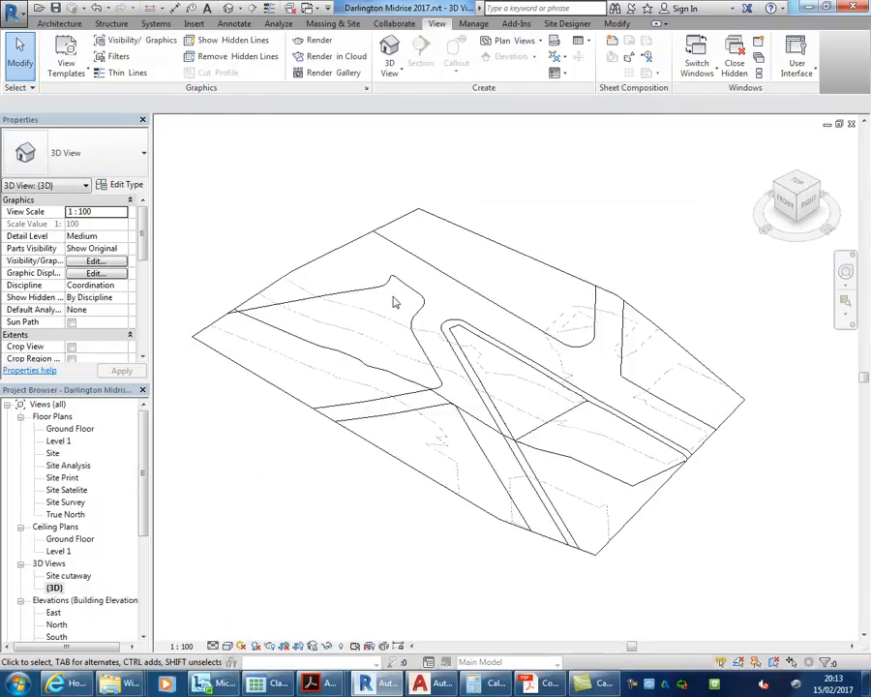
pyautogui.click(46, 23)
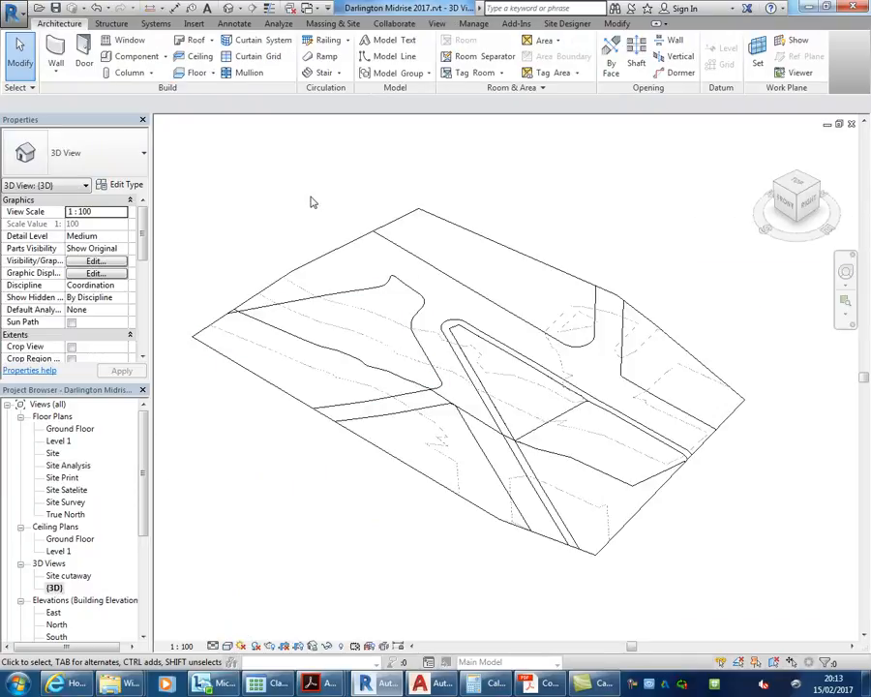
# Open the Site Satelite floor plan and examine the neighbouring buildings north of City Road at the street corner.
pyautogui.doubleClick(67, 492)
pyautogui.scroll(2, 505, 548)
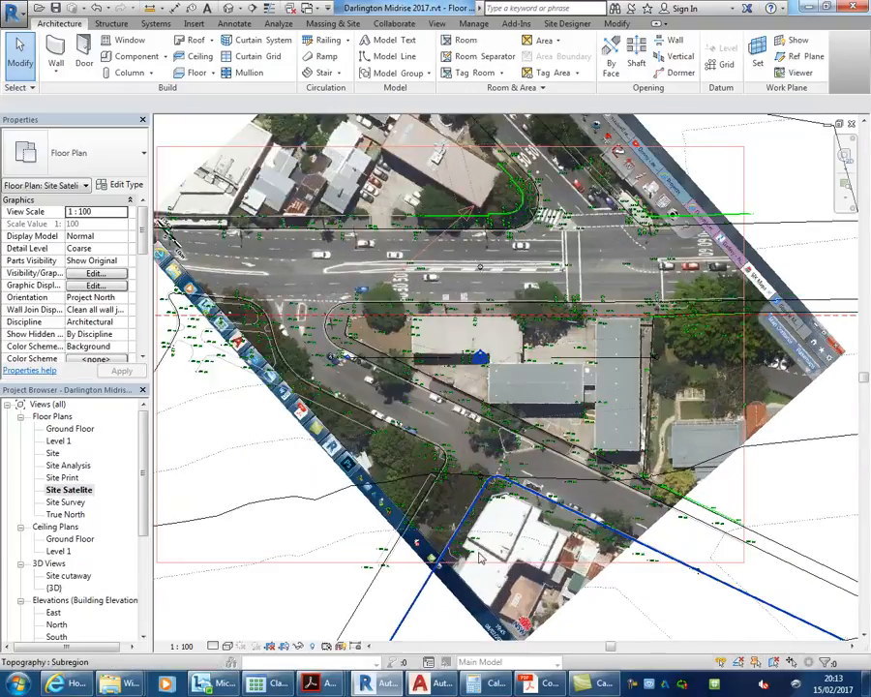
pyautogui.scroll(2, 478, 550)
pyautogui.moveTo(427, 519); pyautogui.dragTo(571, 611, button='middle')
pyautogui.moveTo(473, 334); pyautogui.dragTo(411, 560, button='middle')
pyautogui.moveTo(493, 206); pyautogui.dragTo(482, 309, button='middle')
pyautogui.scroll(2, 484, 312)
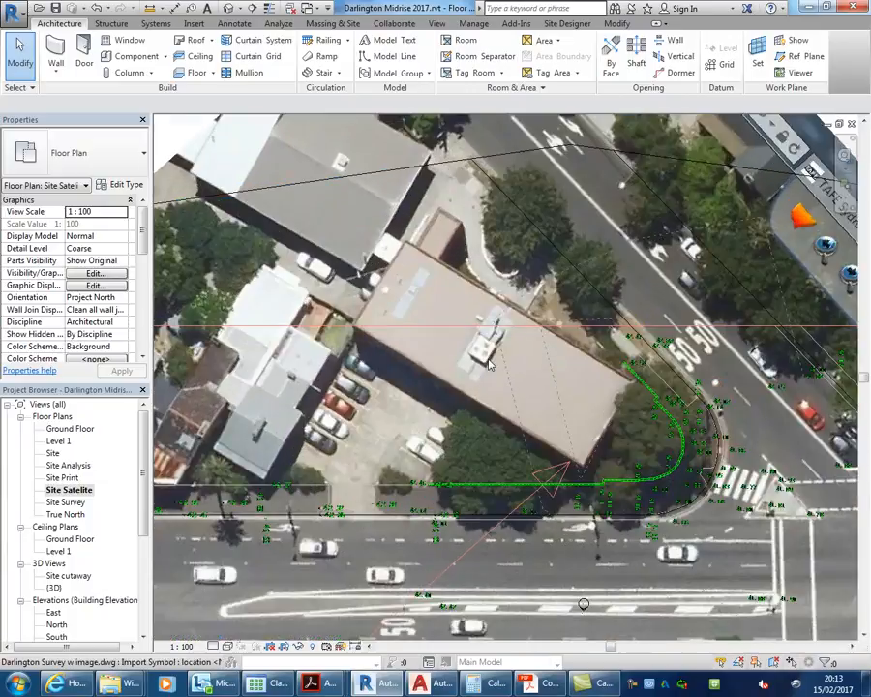
pyautogui.scroll(1, 489, 364)
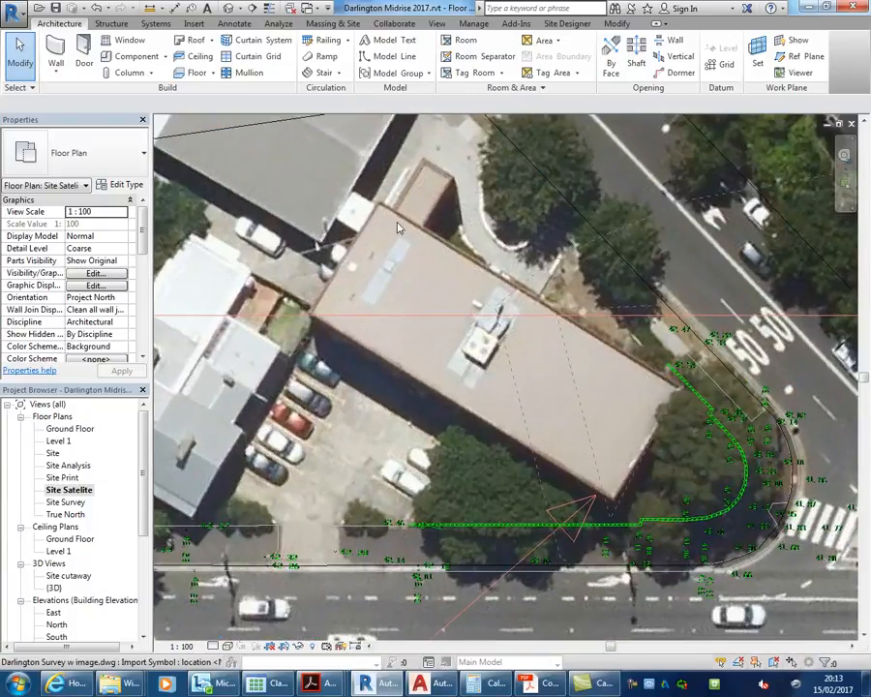
pyautogui.scroll(-1, 385, 219)
pyautogui.moveTo(386, 220); pyautogui.dragTo(378, 262, button='middle')
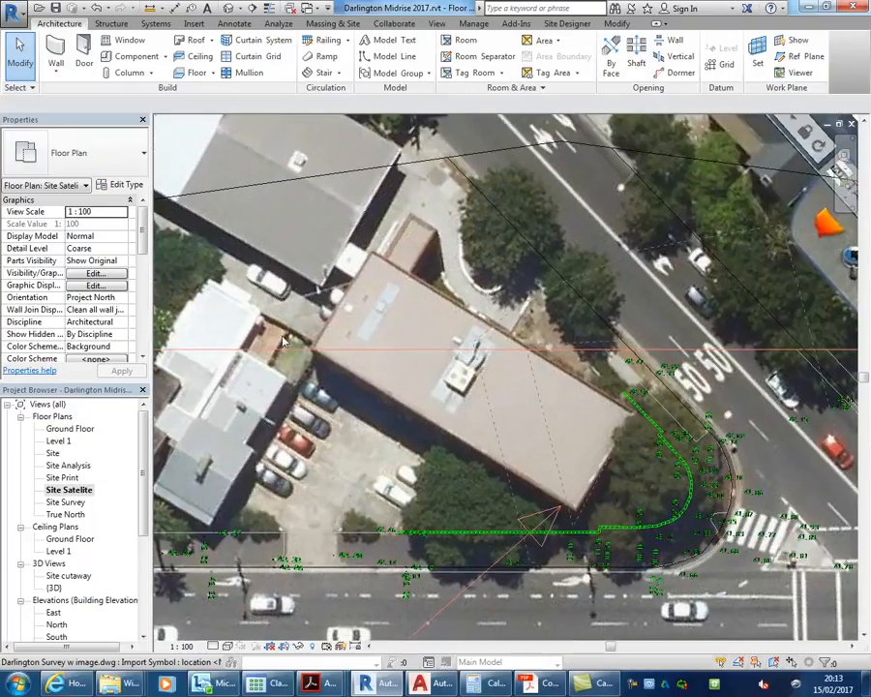
# Switch to AutoCAD and examine the satellite image overlaid on the Darlington survey drawing, from the corner building to the site boundary.
pyautogui.hotkey('alt', 'Tab')
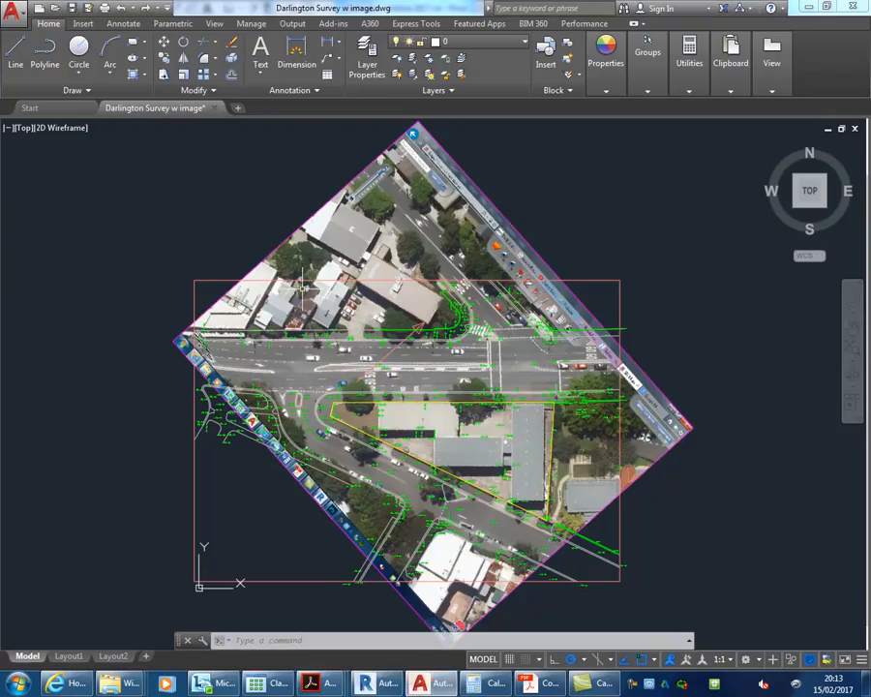
pyautogui.scroll(5, 416, 290)
pyautogui.scroll(-1, 416, 435)
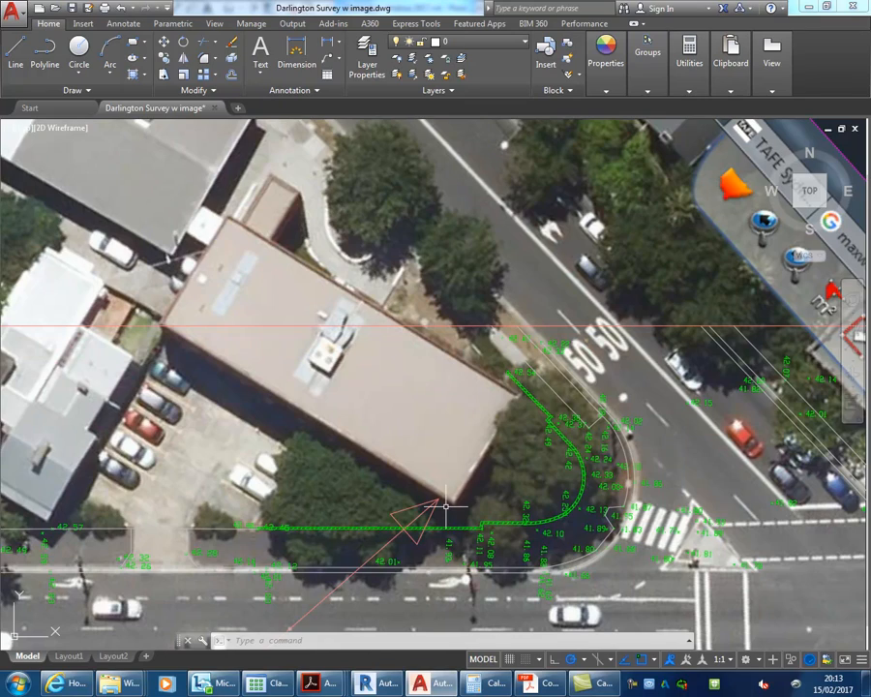
pyautogui.scroll(-6, 445, 505)
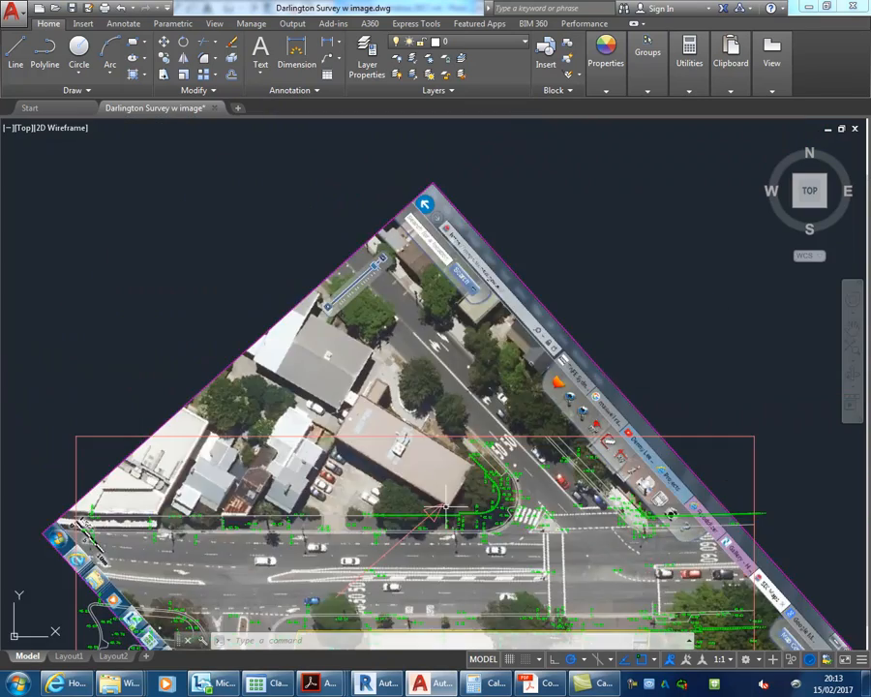
pyautogui.scroll(2, 290, 435)
pyautogui.scroll(-3, 233, 436)
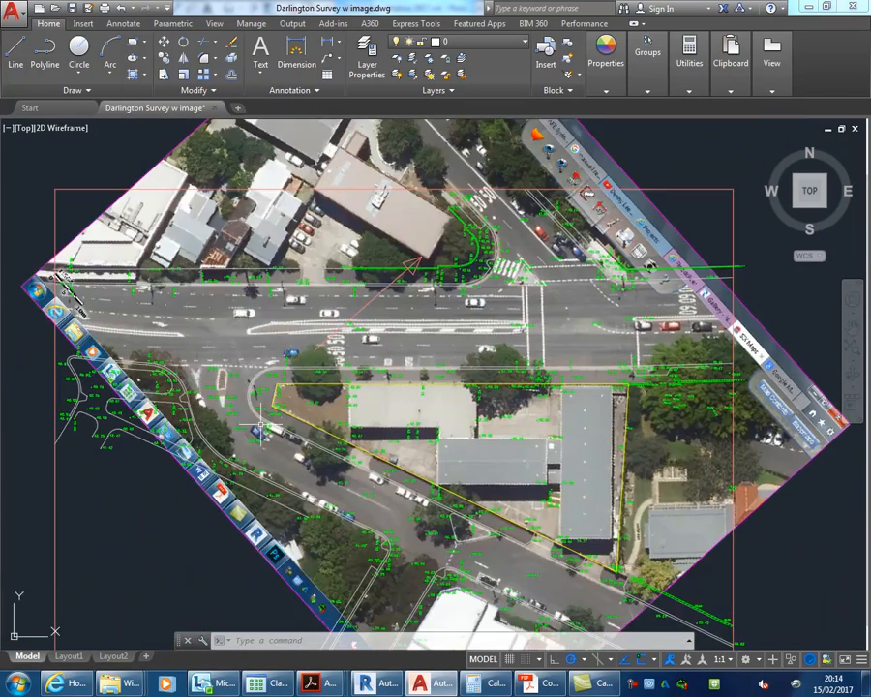
pyautogui.scroll(1, 272, 417)
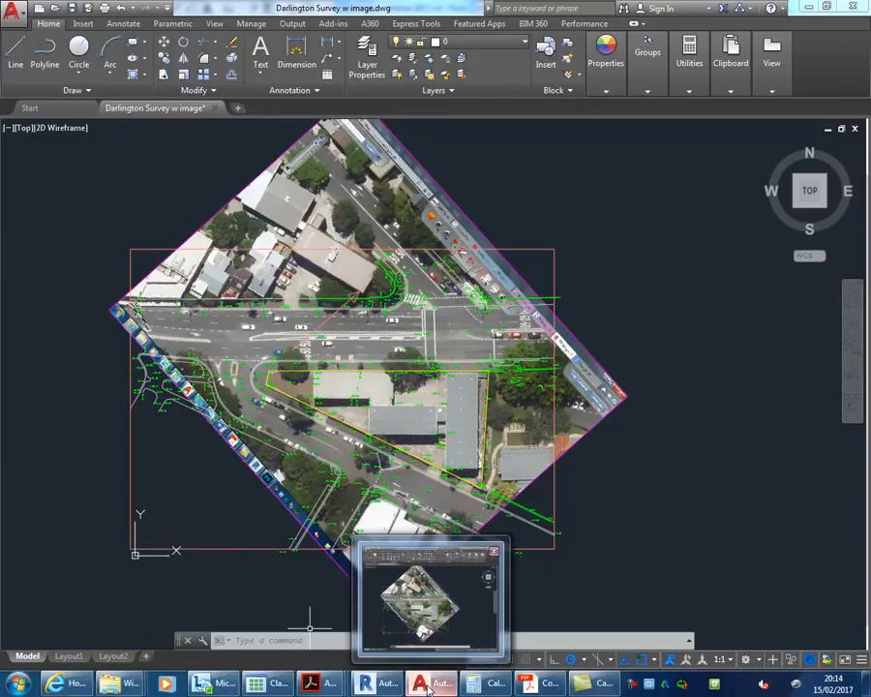
# Switch back to Revit and start an in-place model component in the Site Satelite plan at the corner building.
pyautogui.moveTo(385, 689)
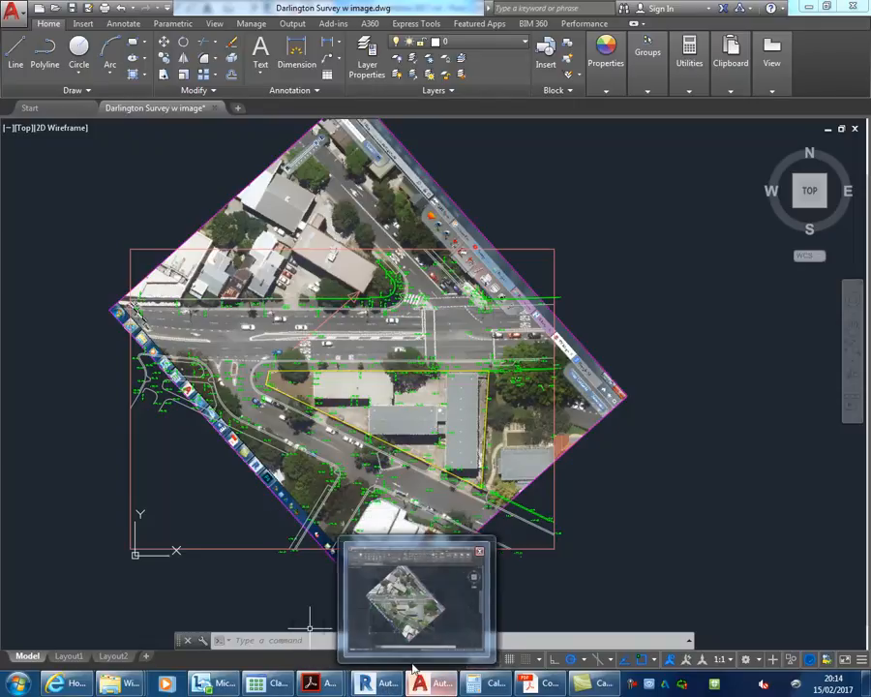
pyautogui.click(375, 598)
pyautogui.scroll(-2, 325, 322)
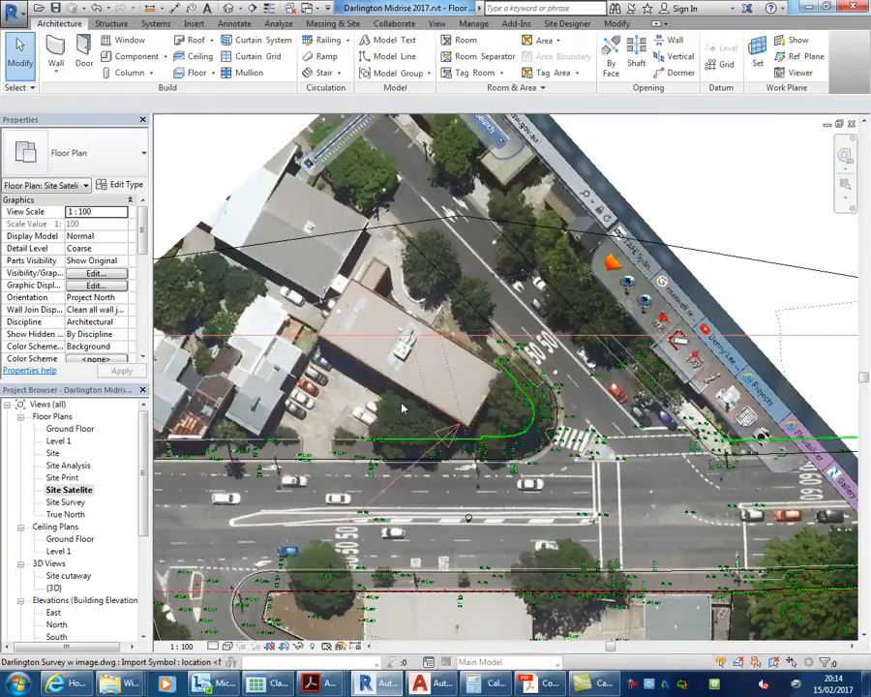
pyautogui.scroll(2, 390, 392)
pyautogui.scroll(1, 390, 393)
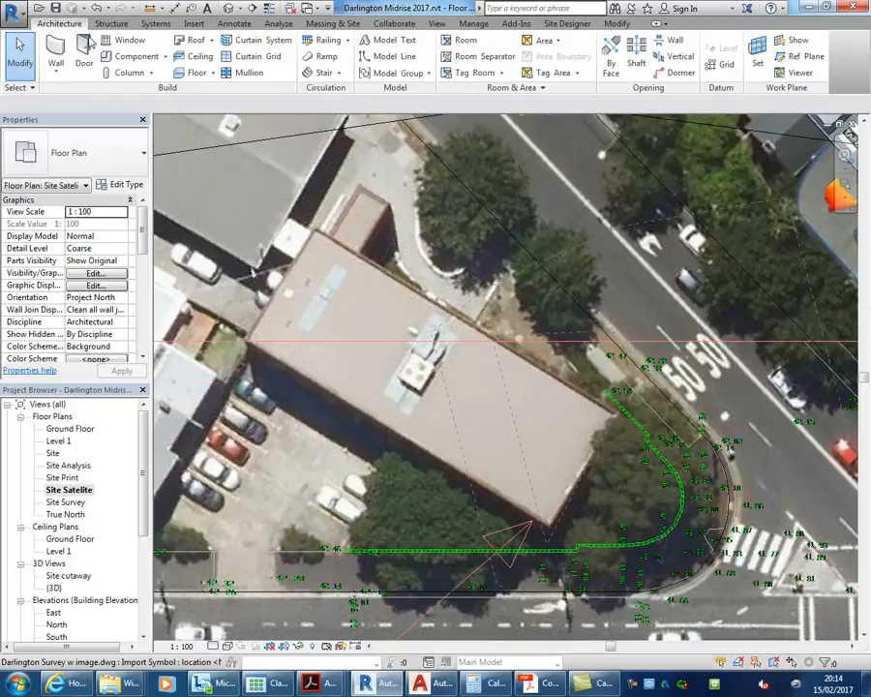
pyautogui.click(131, 56)
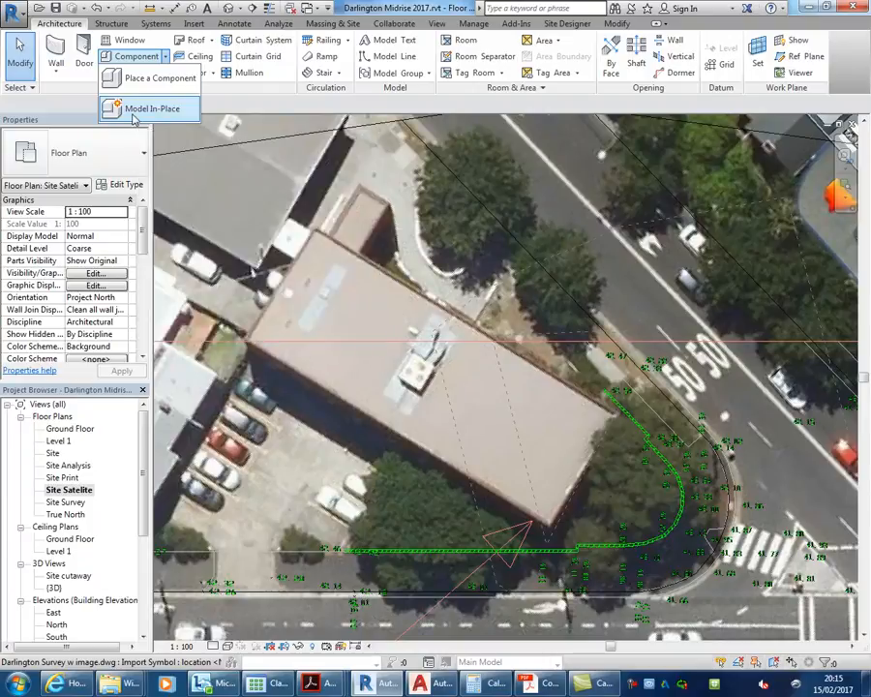
pyautogui.click(133, 113)
# Review the available family categories for the in-place component, comparing options such as Generic Models, Furniture and Casework.
pyautogui.moveTo(458, 180); pyautogui.dragTo(353, 136)
pyautogui.moveTo(429, 217)
pyautogui.mouseDown()
pyautogui.moveTo(429, 249)
pyautogui.moveTo(428, 221)
pyautogui.moveTo(425, 234)
pyautogui.mouseUp()
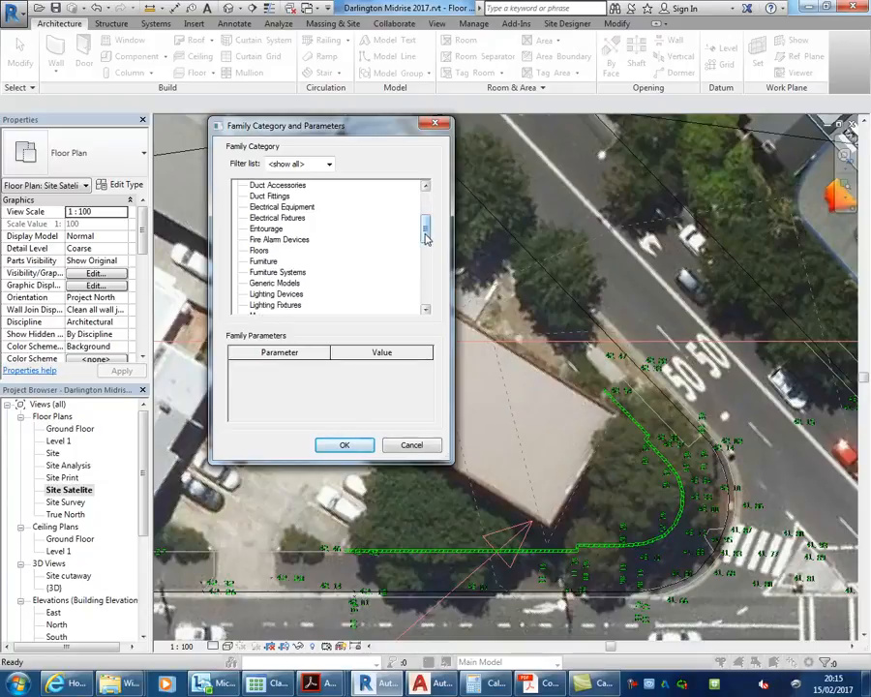
pyautogui.click(265, 283)
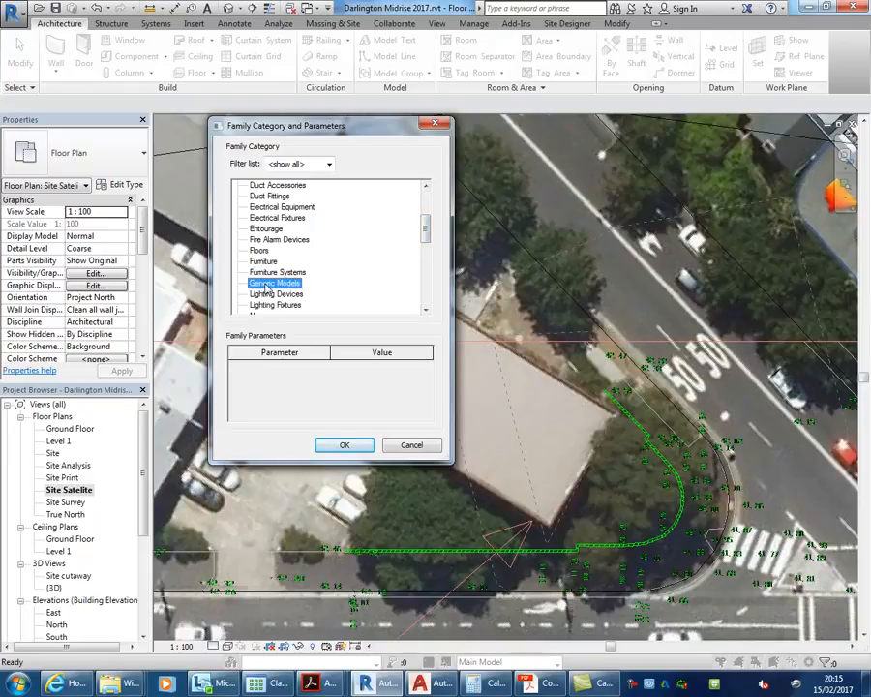
pyautogui.scroll(-2, 266, 287)
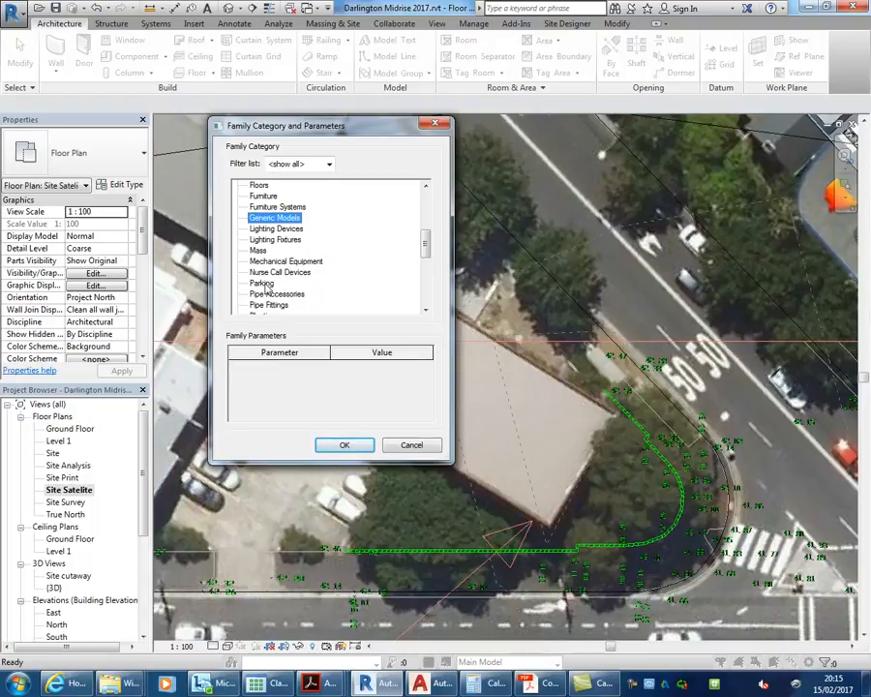
pyautogui.scroll(-6, 267, 288)
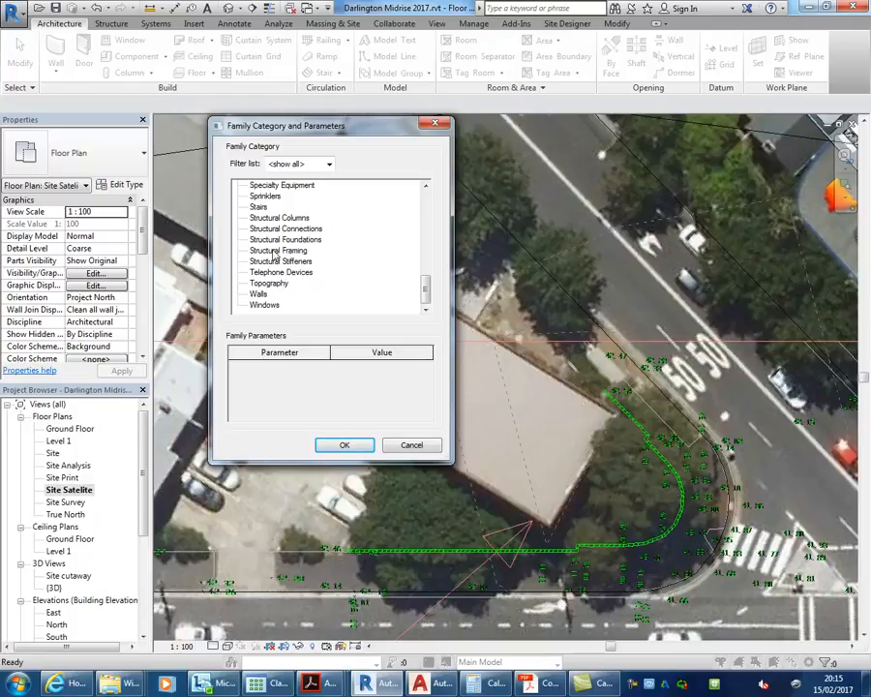
pyautogui.scroll(10, 275, 255)
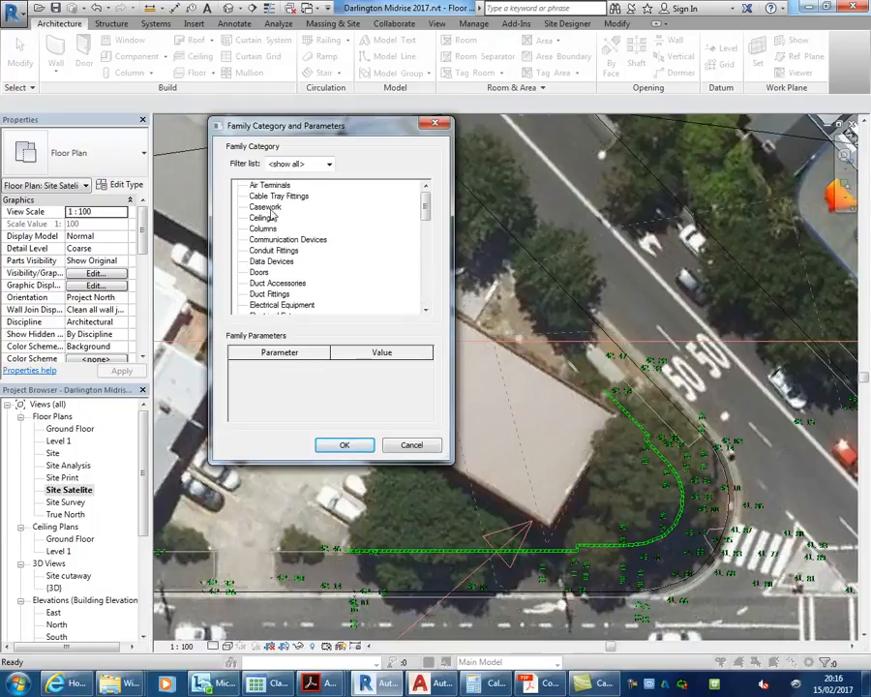
pyautogui.click(267, 207)
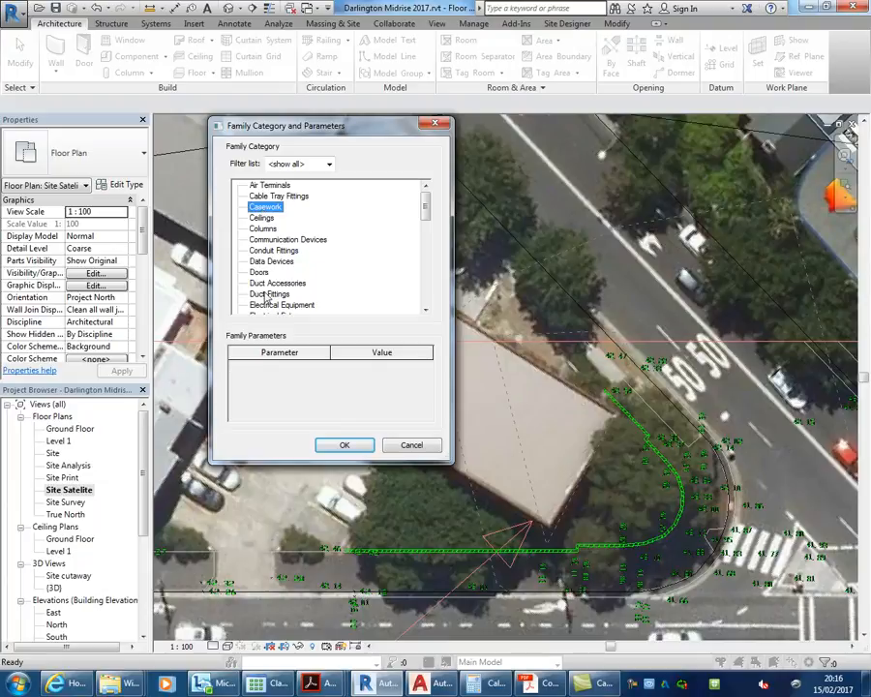
pyautogui.scroll(-1, 260, 302)
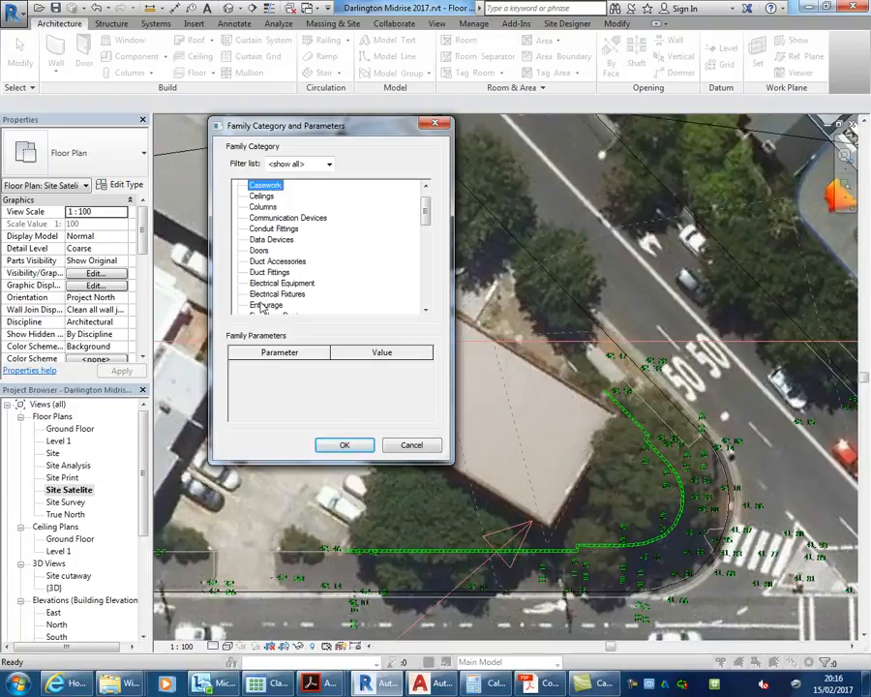
pyautogui.scroll(-1, 259, 306)
pyautogui.scroll(-1, 259, 308)
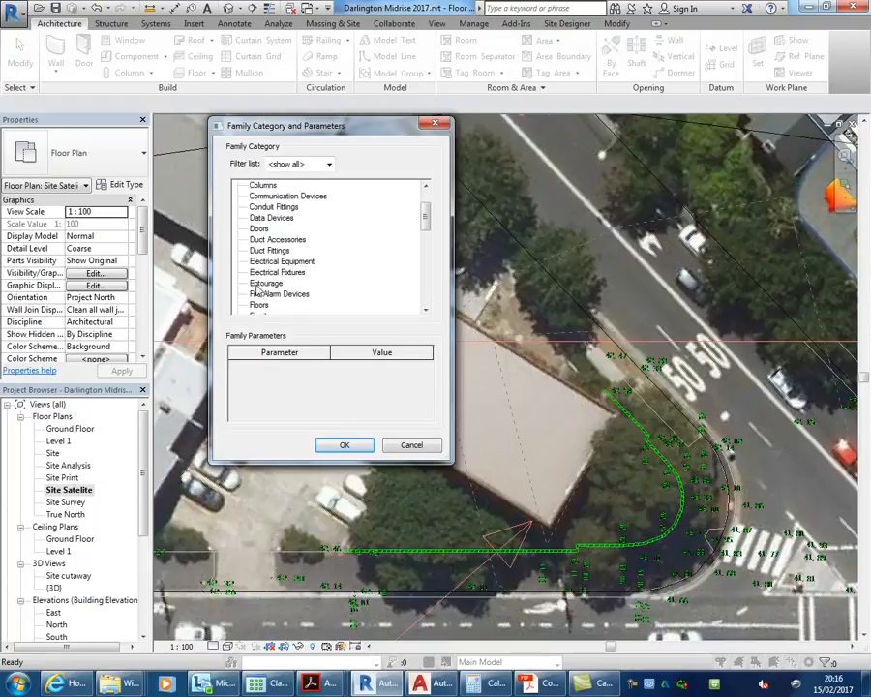
pyautogui.scroll(-4, 261, 300)
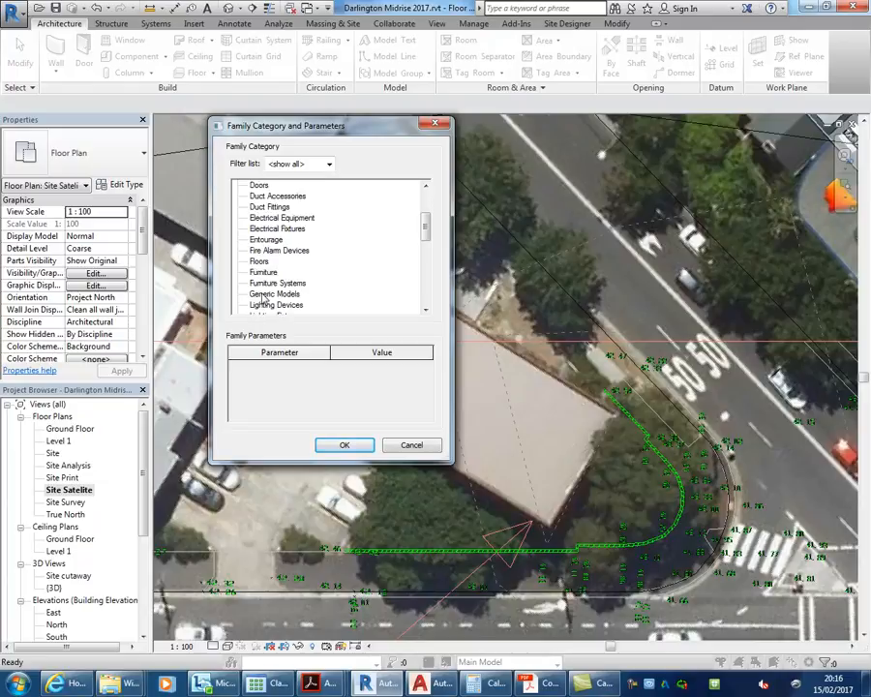
pyautogui.click(262, 295)
pyautogui.click(261, 274)
pyautogui.scroll(7, 263, 241)
pyautogui.click(259, 195)
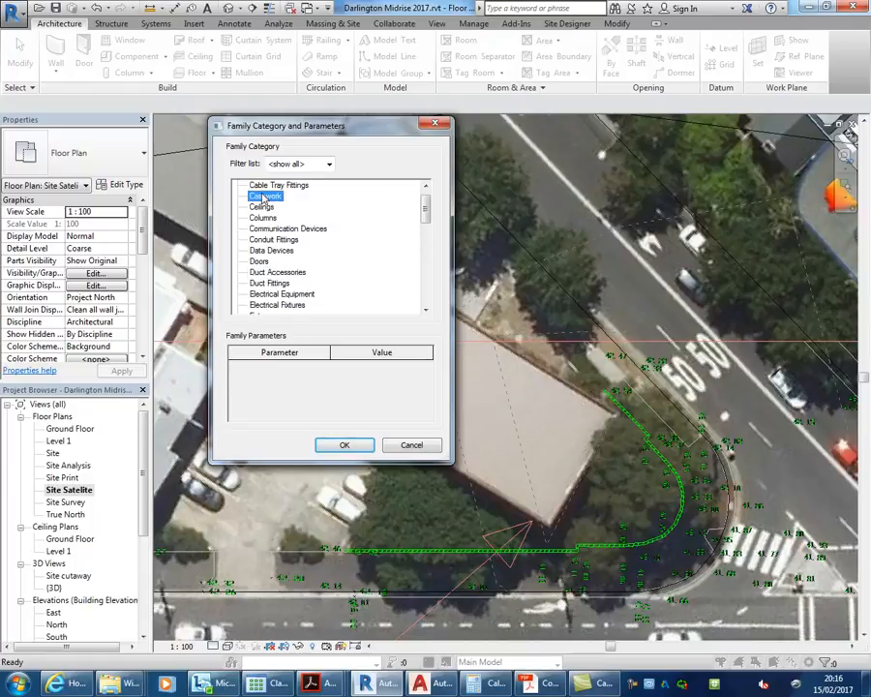
pyautogui.scroll(-5, 263, 201)
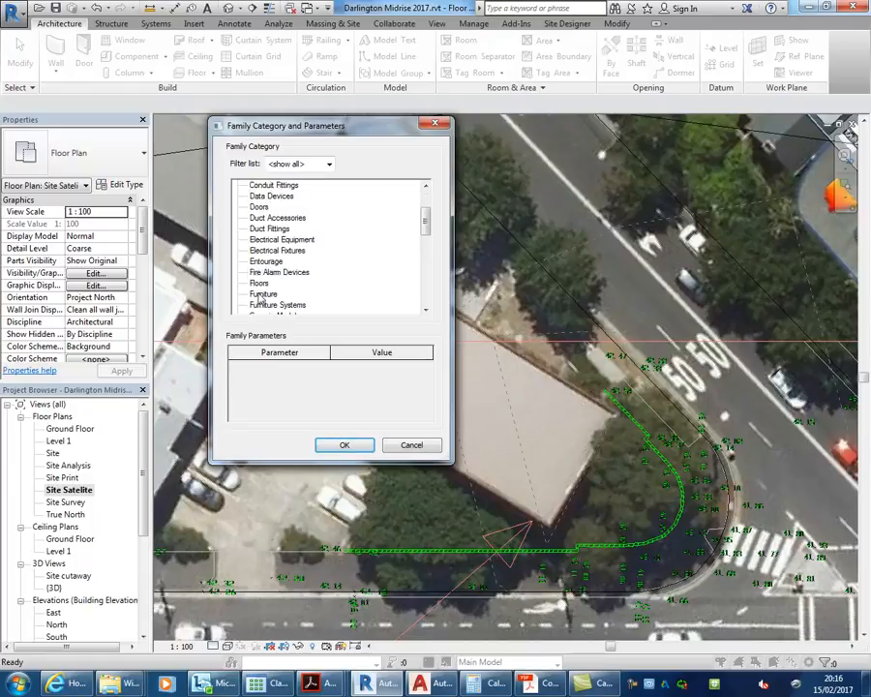
pyautogui.moveTo(424, 218)
pyautogui.mouseDown()
pyautogui.moveTo(424, 190)
pyautogui.moveTo(416, 278)
pyautogui.moveTo(421, 224)
pyautogui.mouseUp()
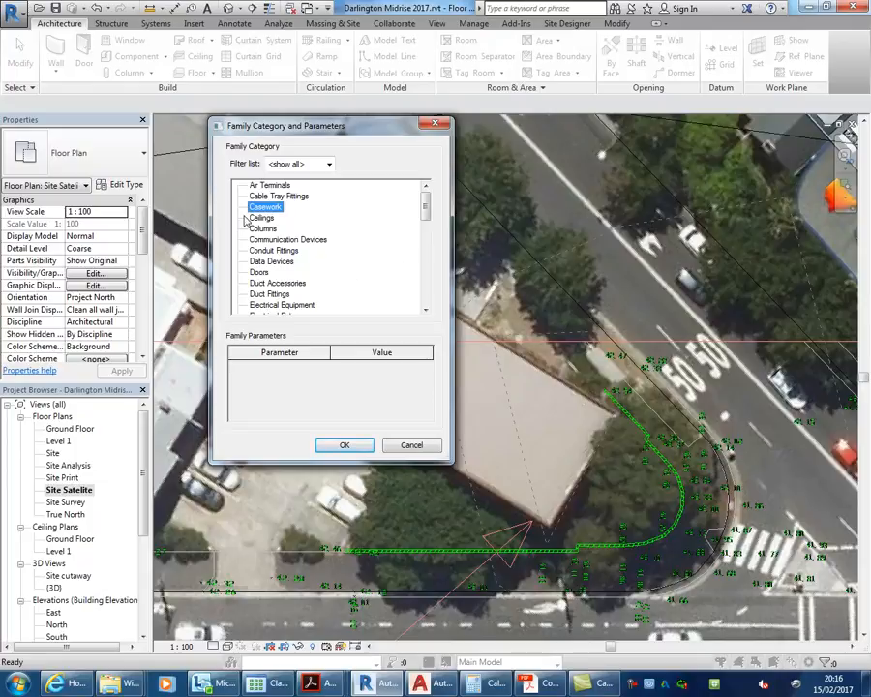
pyautogui.moveTo(425, 205); pyautogui.dragTo(425, 231)
# Set the in-place component's family category to Generic Models.
pyautogui.click(264, 274)
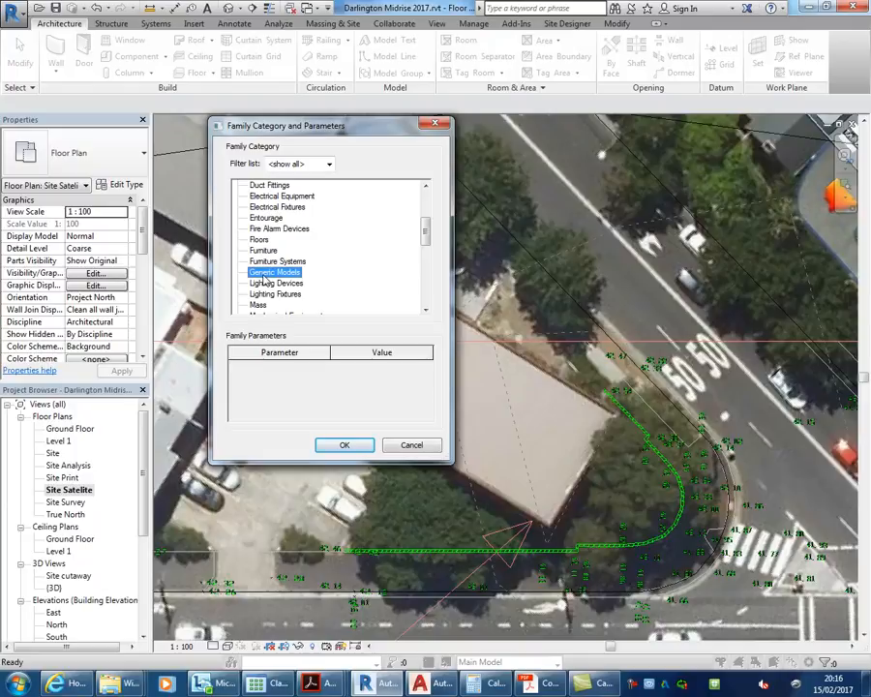
pyautogui.scroll(2, 263, 279)
pyautogui.scroll(-6, 263, 279)
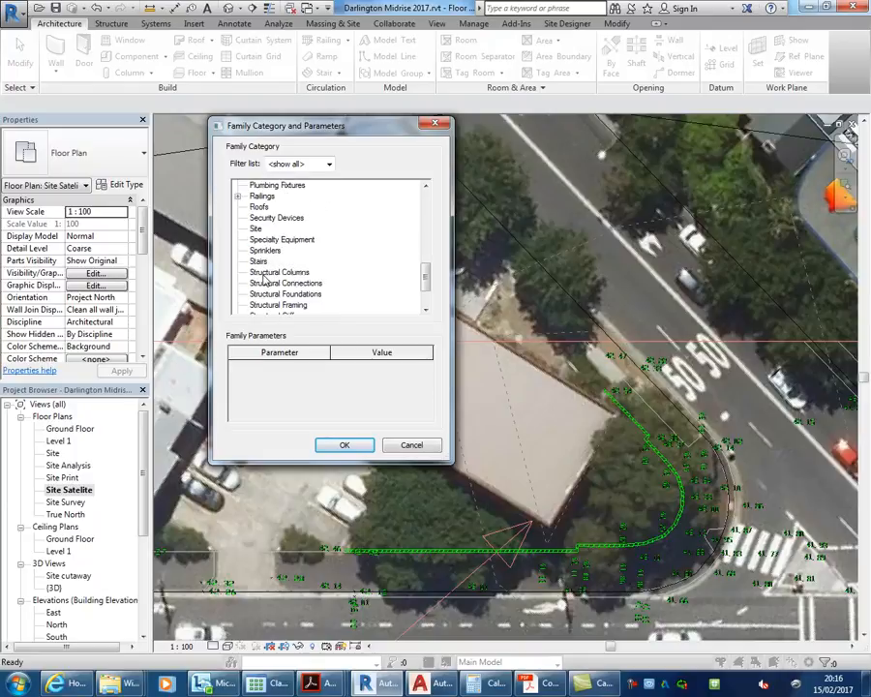
pyautogui.scroll(-1, 263, 279)
pyautogui.scroll(5, 276, 289)
pyautogui.scroll(4, 282, 288)
pyautogui.scroll(2, 277, 224)
pyautogui.scroll(-5, 268, 209)
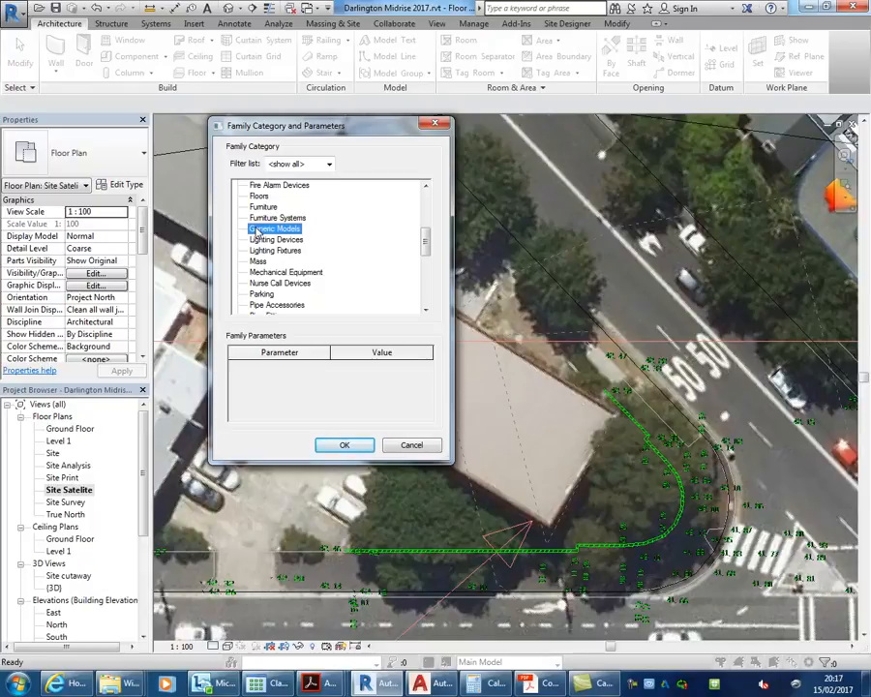
pyautogui.click(340, 445)
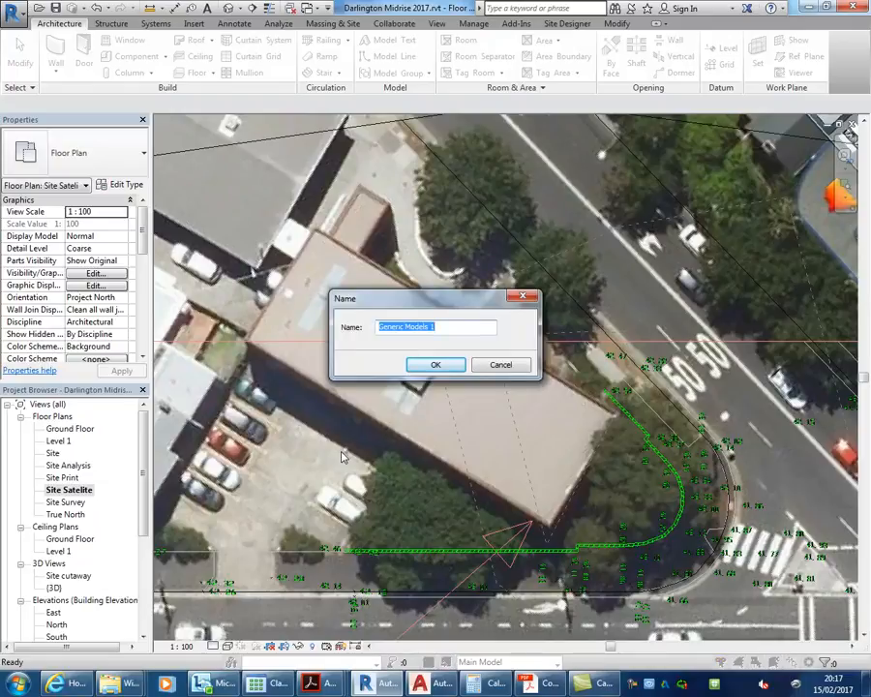
# Name the in-place family "Neighbouring Buildings".
pyautogui.write('Buildn')
pyautogui.press('BackSpace')
pyautogui.write('ings')
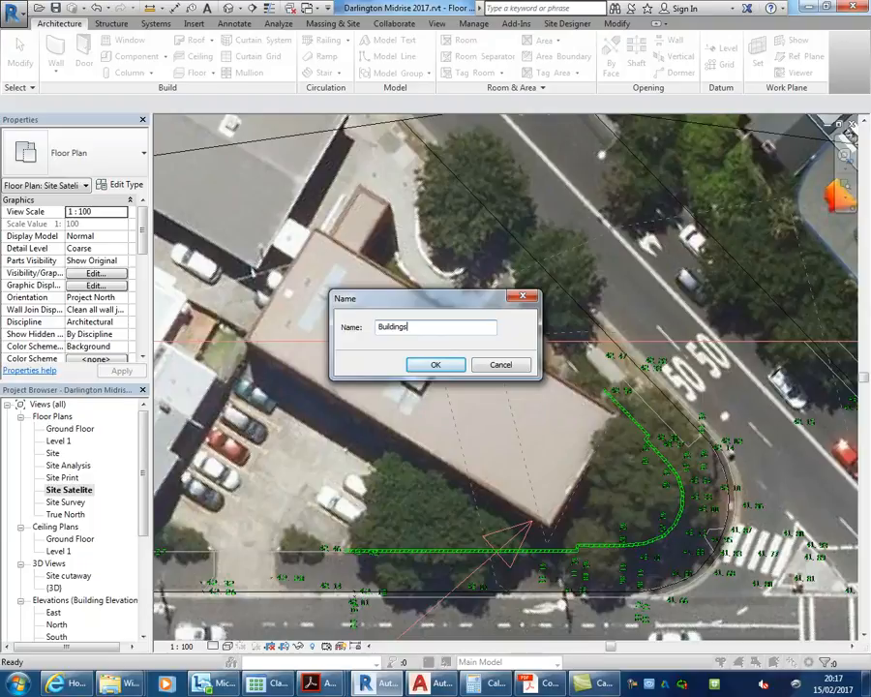
pyautogui.click(380, 327)
pyautogui.write('Neighbouring')
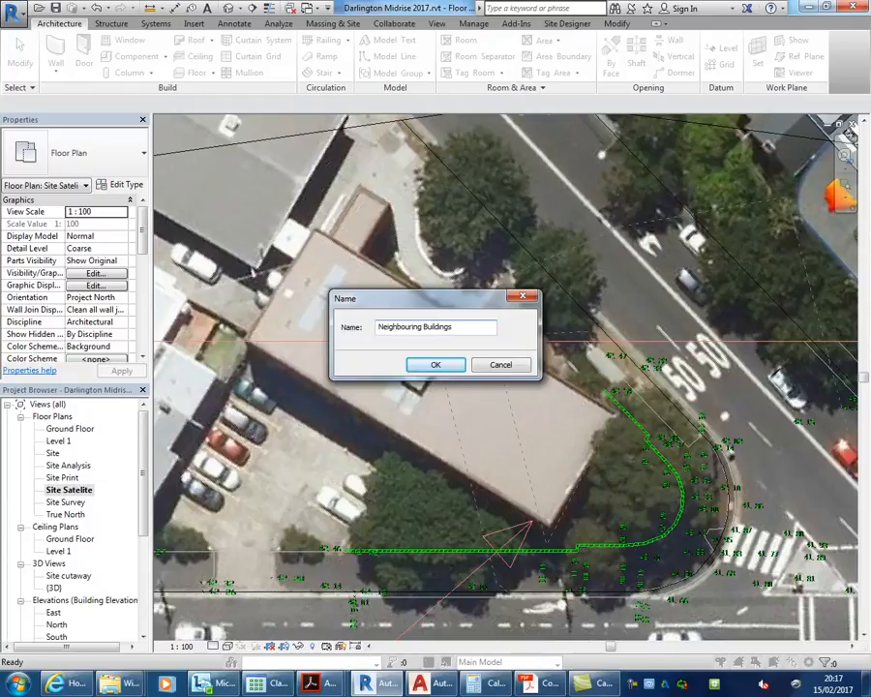
pyautogui.click(438, 366)
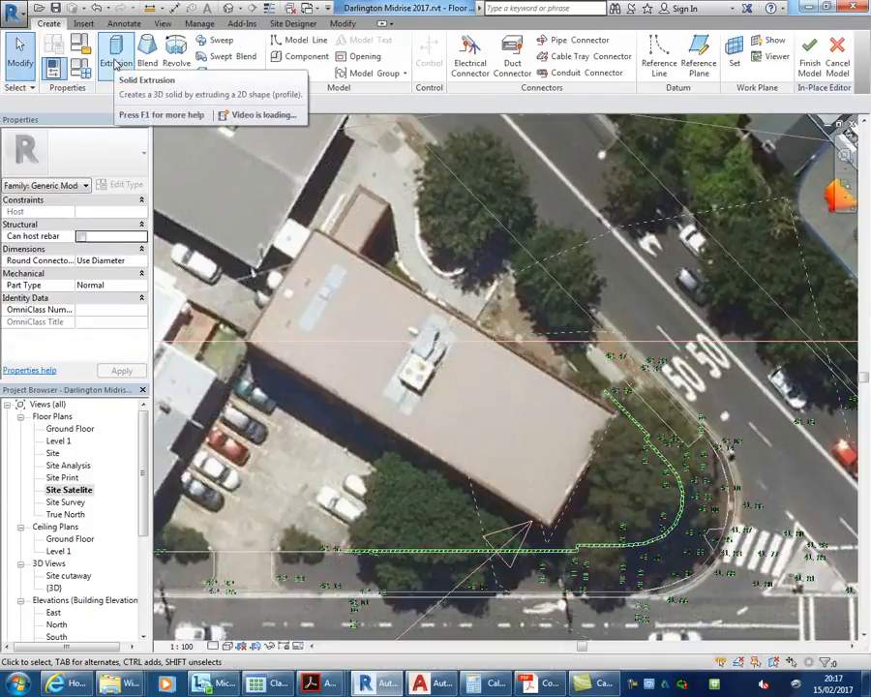
# Start a solid extrusion and sketch one profile line along the corner building's long roof edge facing the car park.
pyautogui.click(116, 60)
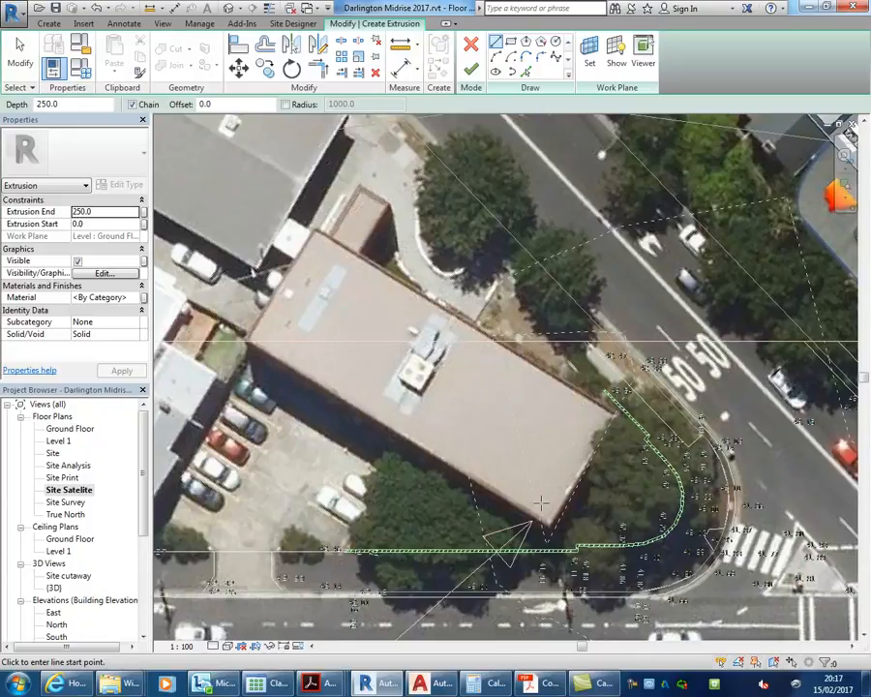
pyautogui.scroll(1, 414, 412)
pyautogui.moveTo(414, 412); pyautogui.dragTo(415, 423, button='middle')
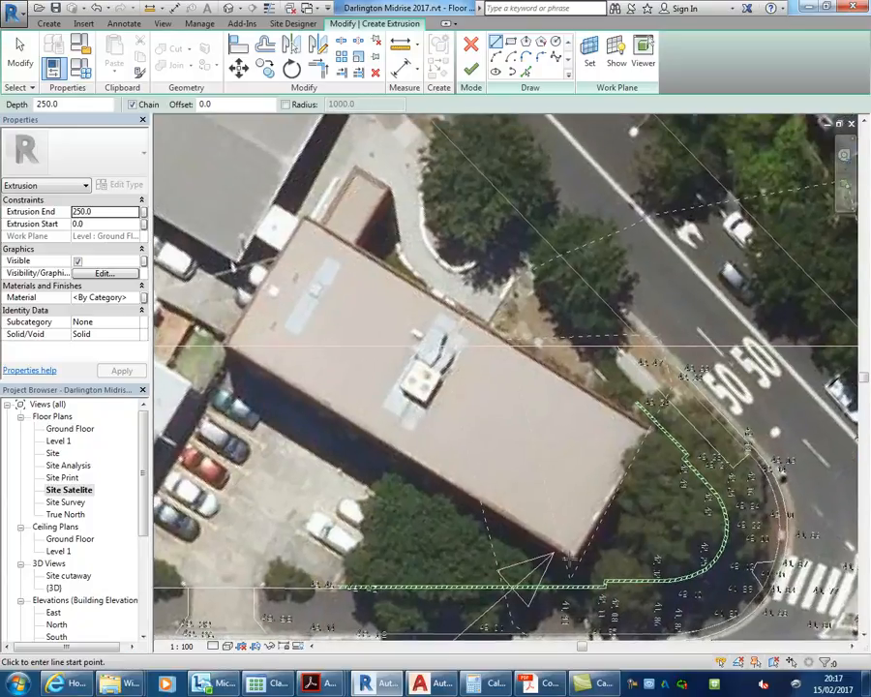
pyautogui.click(571, 564)
pyautogui.scroll(2, 198, 364)
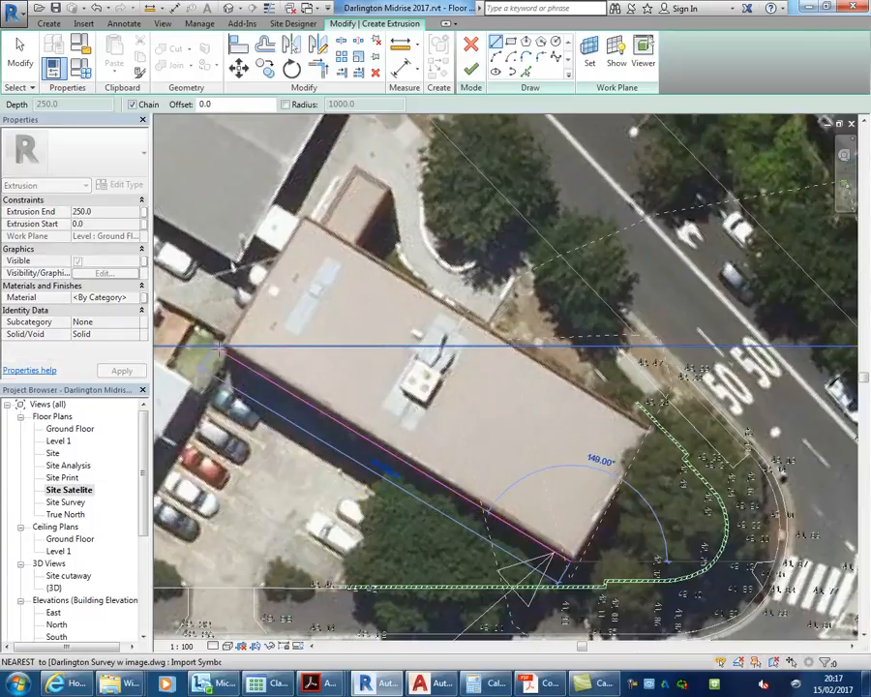
pyautogui.scroll(4, 235, 340)
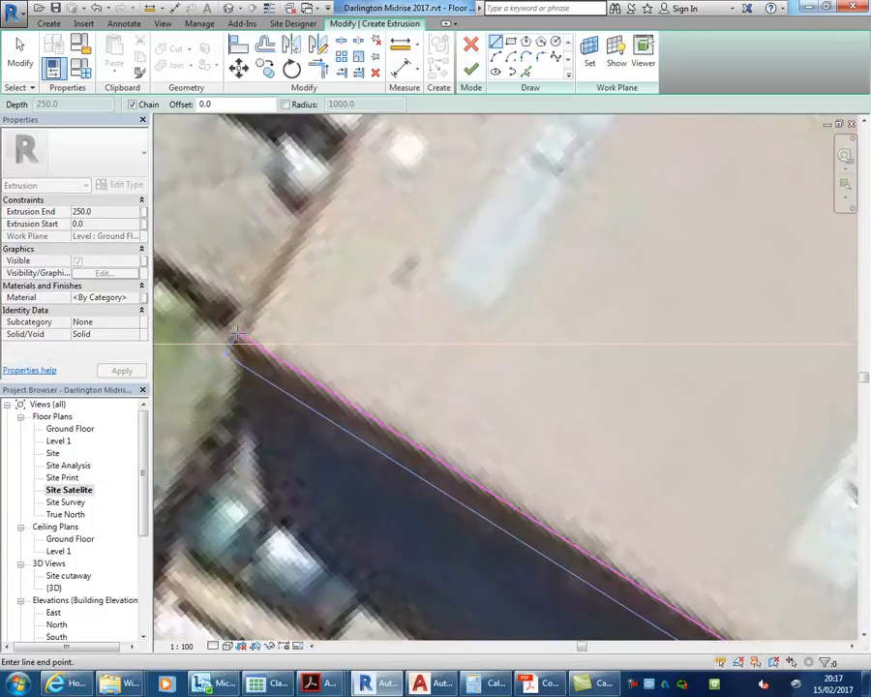
pyautogui.rightClick(279, 269)
pyautogui.click(311, 277)
pyautogui.scroll(-5, 331, 275)
pyautogui.moveTo(331, 274)
pyautogui.mouseDown(button='middle')
pyautogui.moveTo(330, 404)
pyautogui.moveTo(352, 383)
pyautogui.moveTo(345, 350)
pyautogui.moveTo(352, 310)
pyautogui.mouseUp(button='middle')
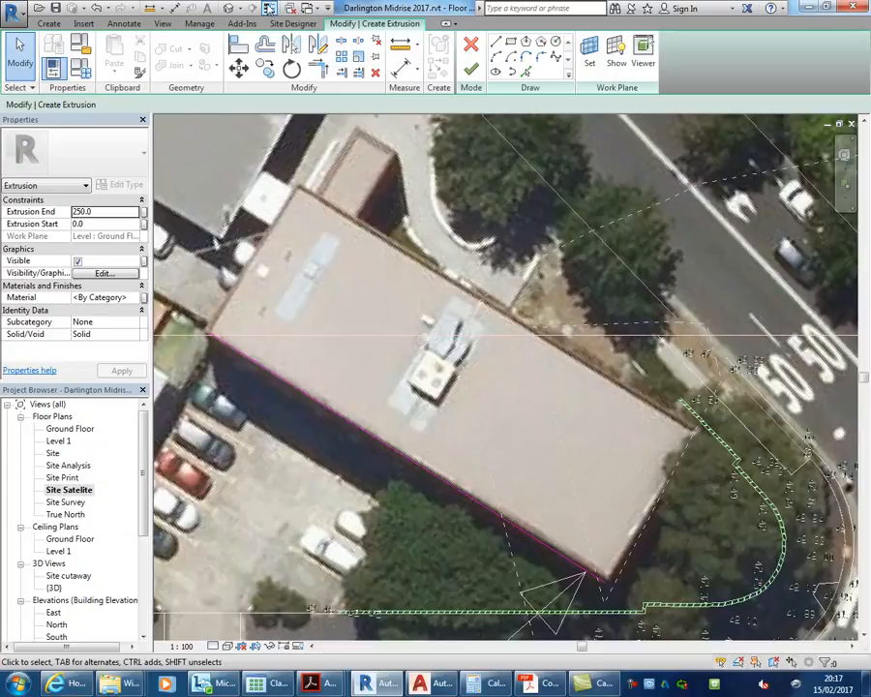
pyautogui.moveTo(363, 439); pyautogui.dragTo(356, 369, button='middle')
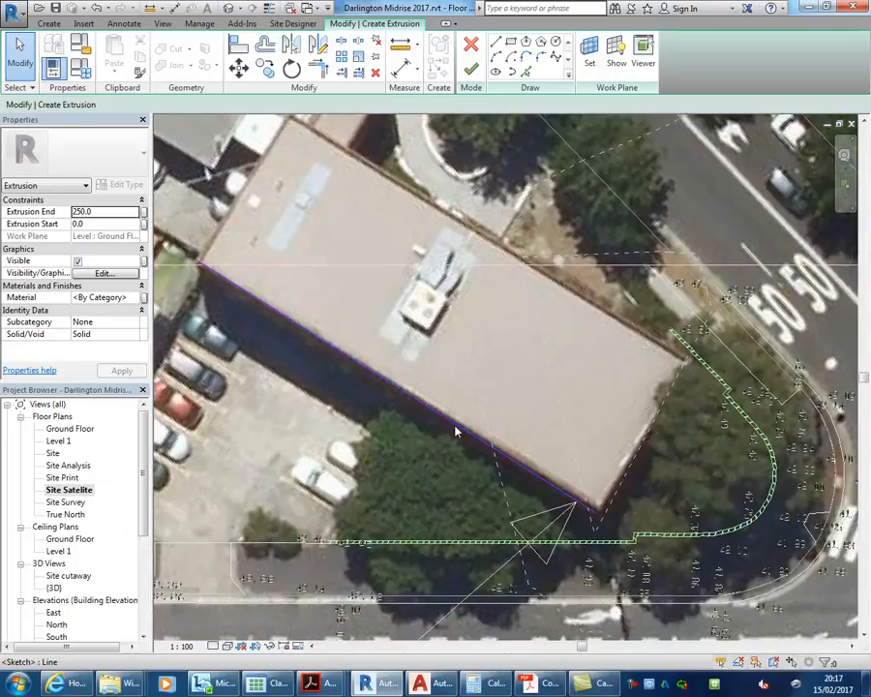
pyautogui.scroll(5, 509, 356)
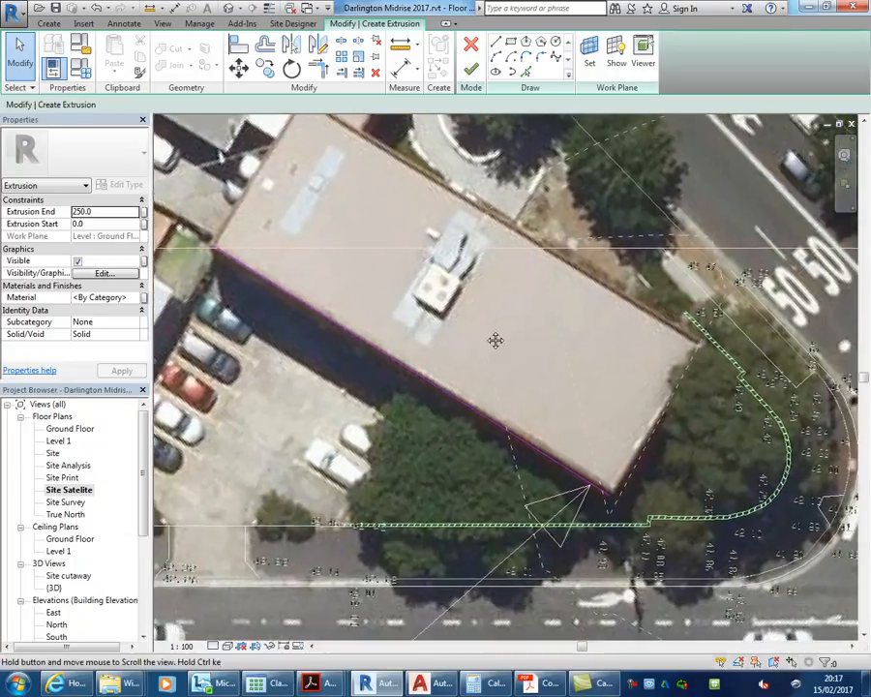
# Sketch the profile line along the corner building's short roof edge nearest the street corner, perpendicular to the long line, about 12000 mm long.
pyautogui.scroll(-5, 642, 447)
pyautogui.moveTo(350, 336); pyautogui.dragTo(385, 447, button='middle')
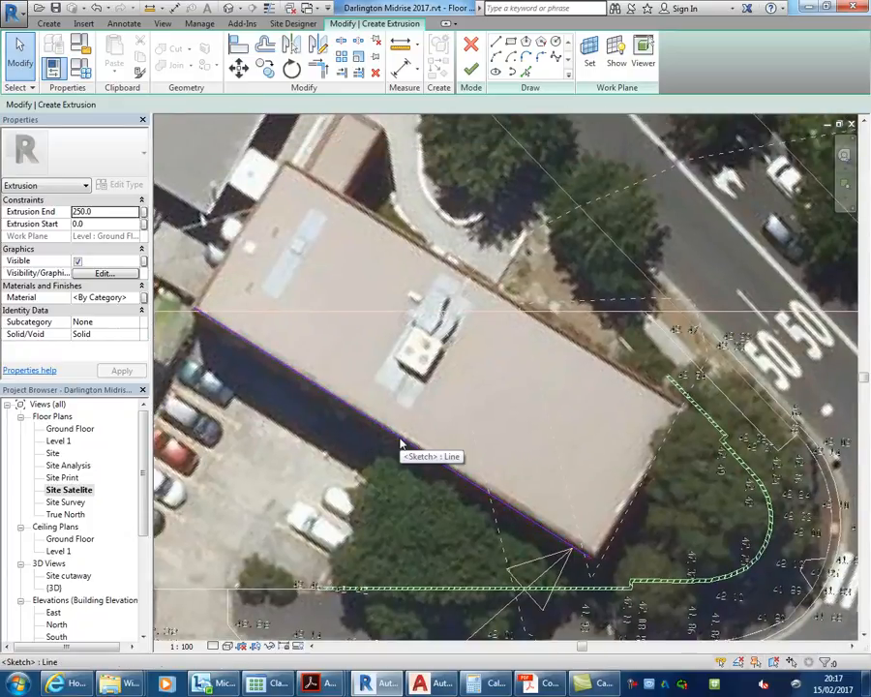
pyautogui.click(401, 443)
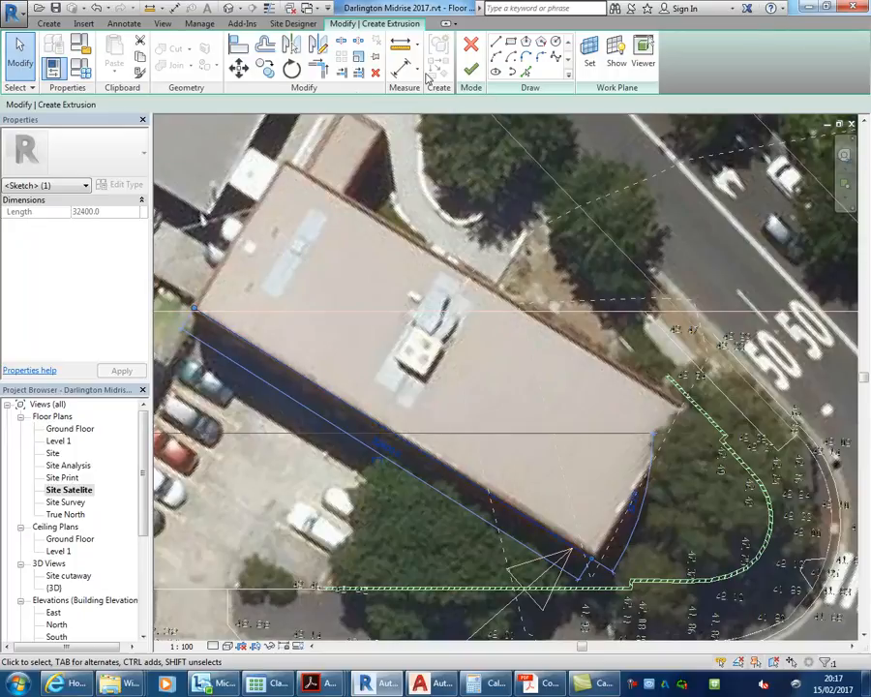
pyautogui.click(495, 43)
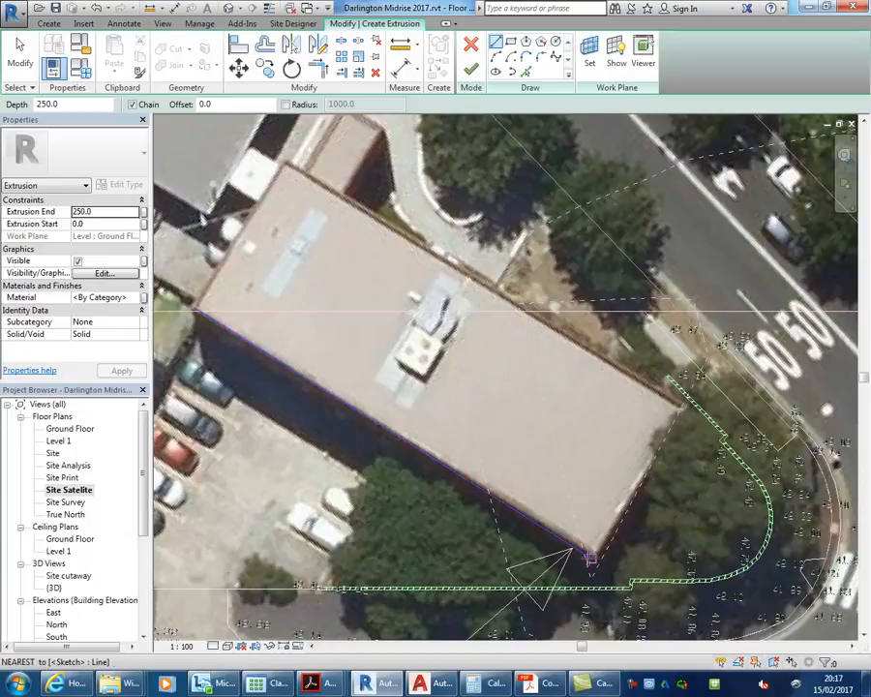
pyautogui.click(583, 557)
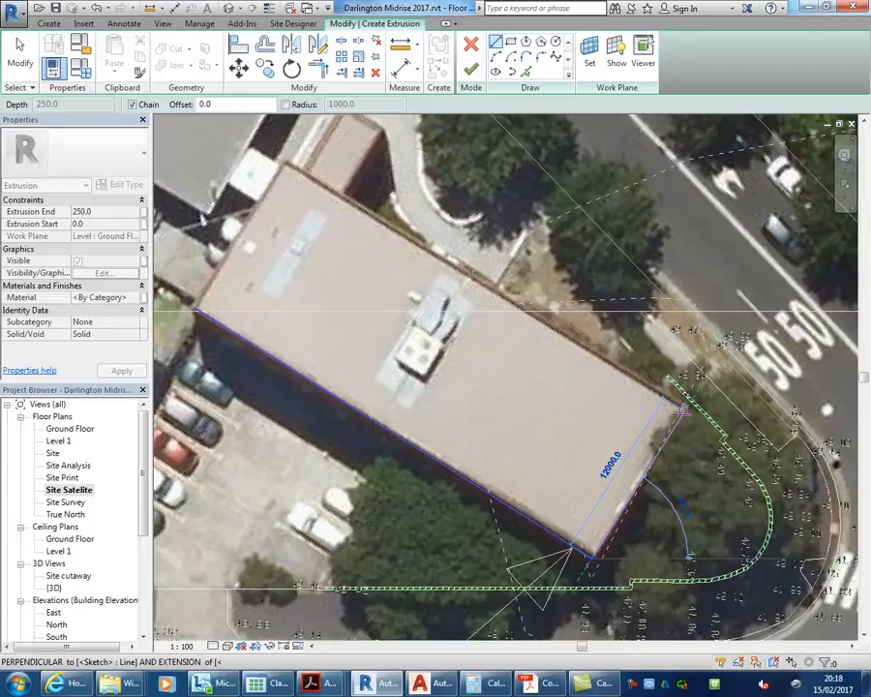
pyautogui.click(683, 410)
pyautogui.rightClick(620, 366)
pyautogui.click(643, 371)
pyautogui.rightClick(643, 371)
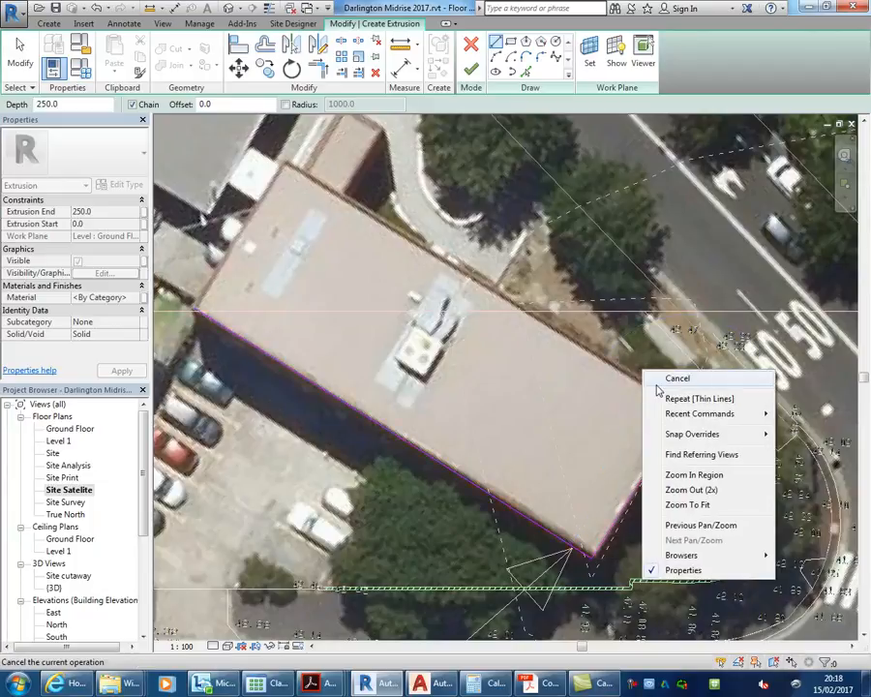
pyautogui.click(662, 379)
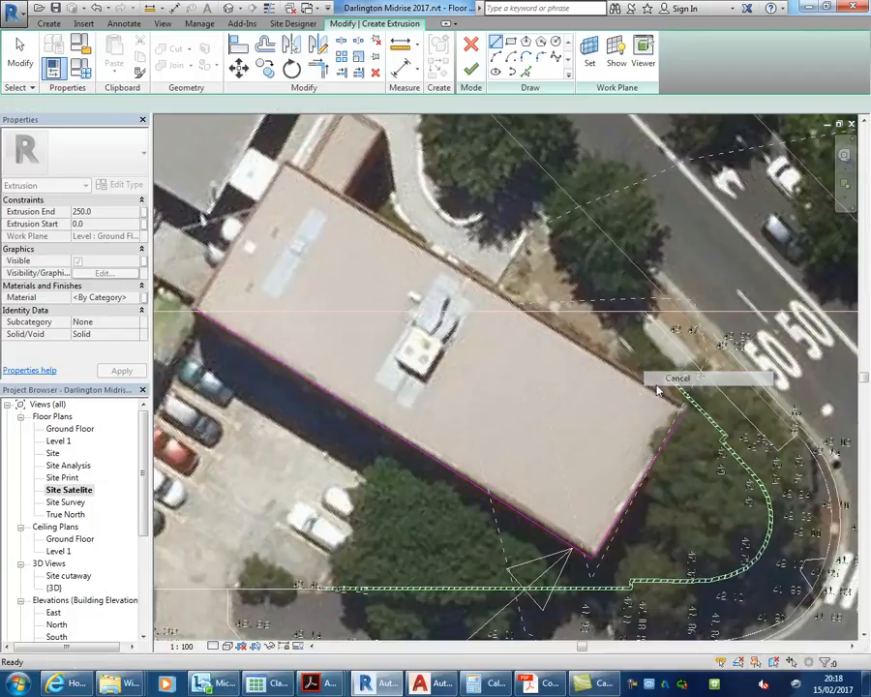
# Rotate a copy of the long profile line 90° about its far endpoint to follow the opposite short roof edge.
pyautogui.click(381, 426)
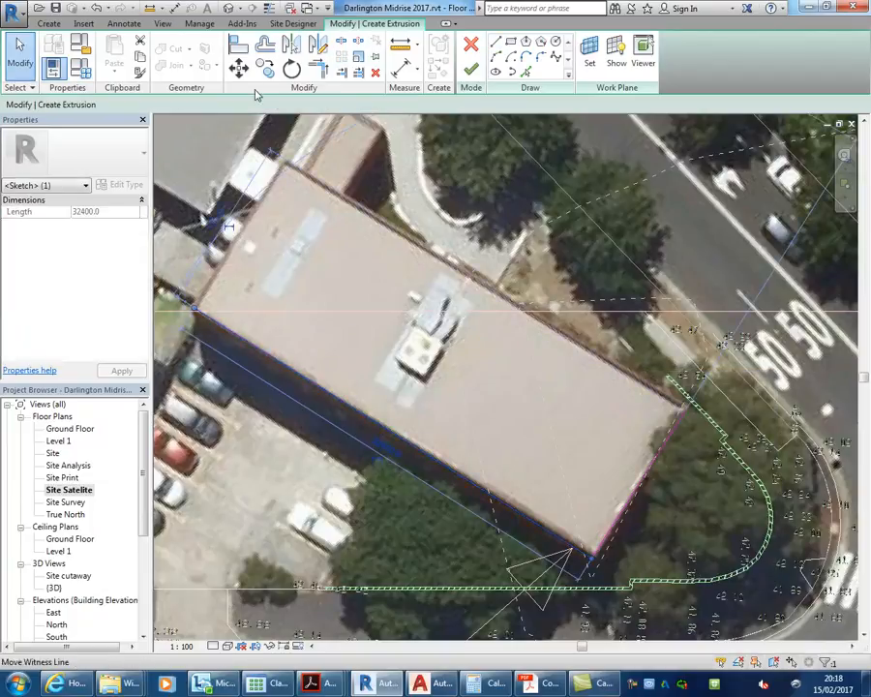
pyautogui.click(292, 68)
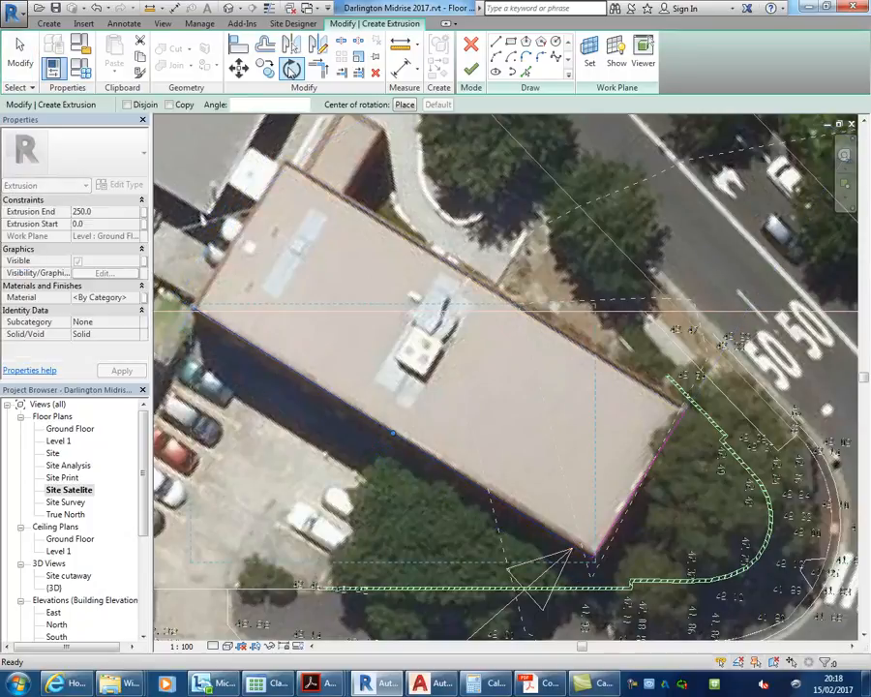
pyautogui.click(171, 105)
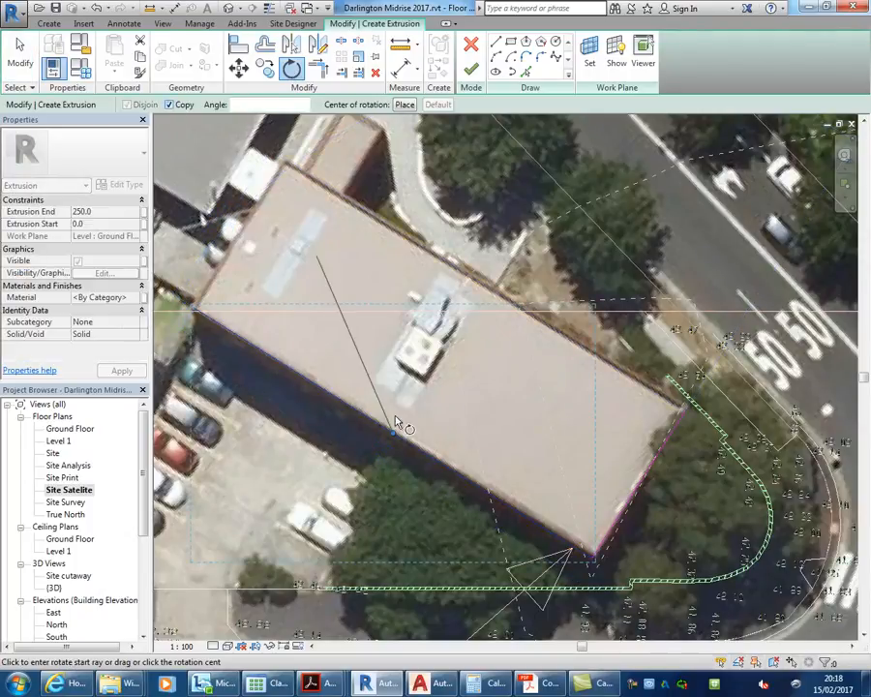
pyautogui.moveTo(390, 428); pyautogui.dragTo(194, 307)
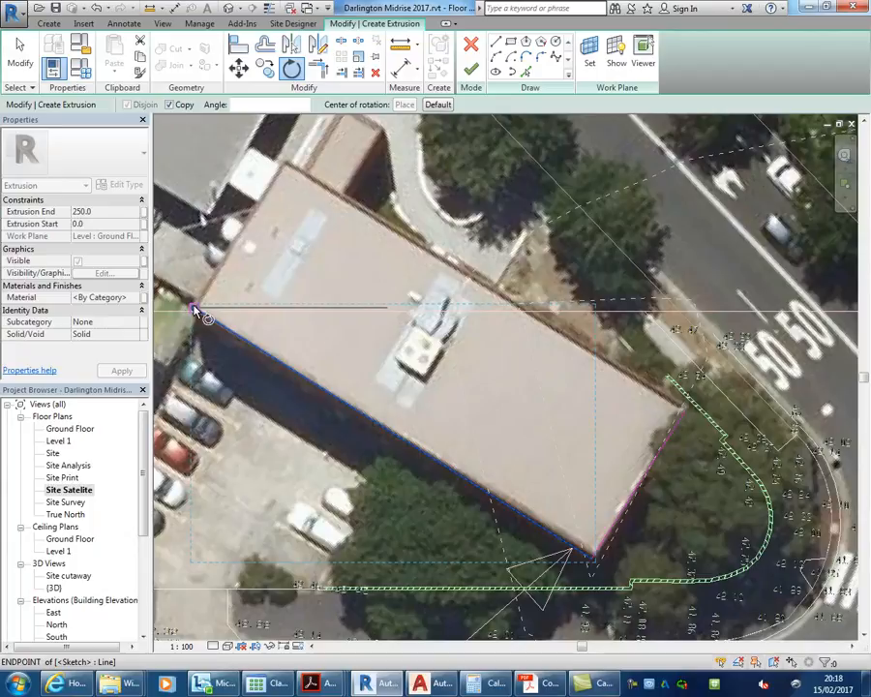
pyautogui.click(283, 363)
pyautogui.click(243, 240)
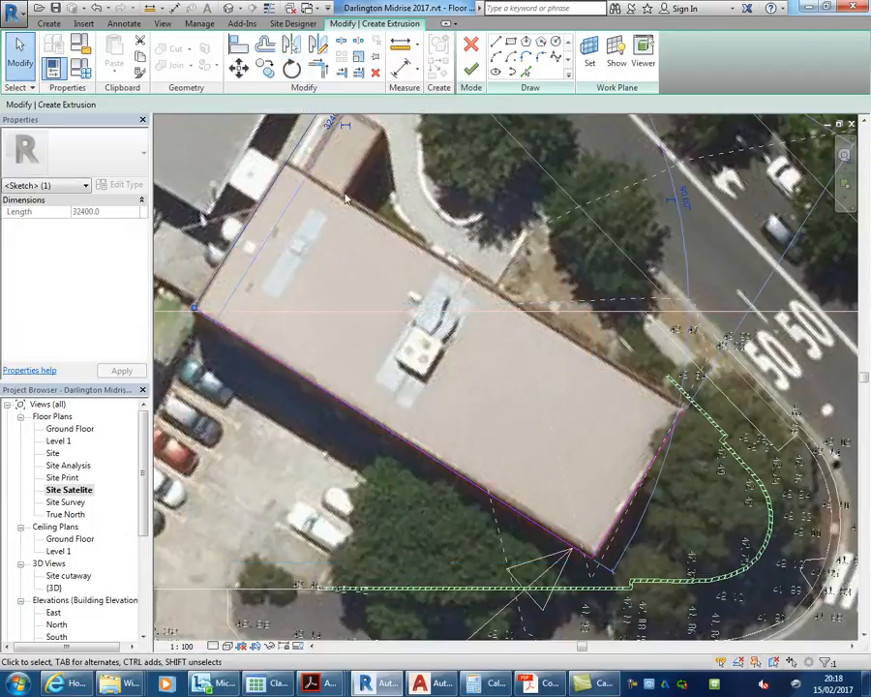
pyautogui.scroll(-1, 387, 301)
pyautogui.moveTo(389, 308); pyautogui.dragTo(360, 381, button='middle')
pyautogui.click(331, 469)
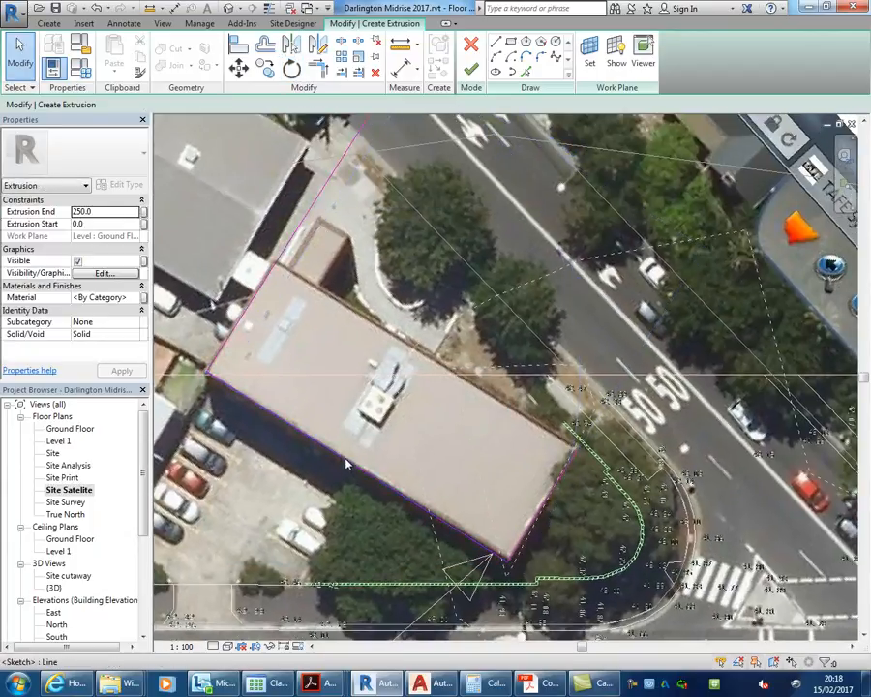
# Copy the long profile line across the roof onto the opposite long edge.
pyautogui.click(347, 464)
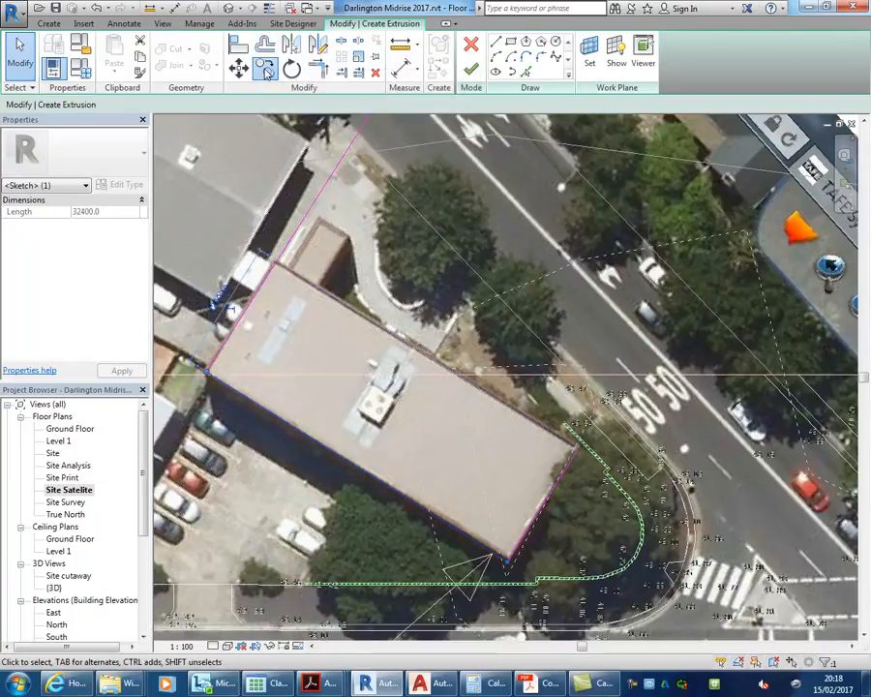
pyautogui.click(264, 68)
pyautogui.click(319, 445)
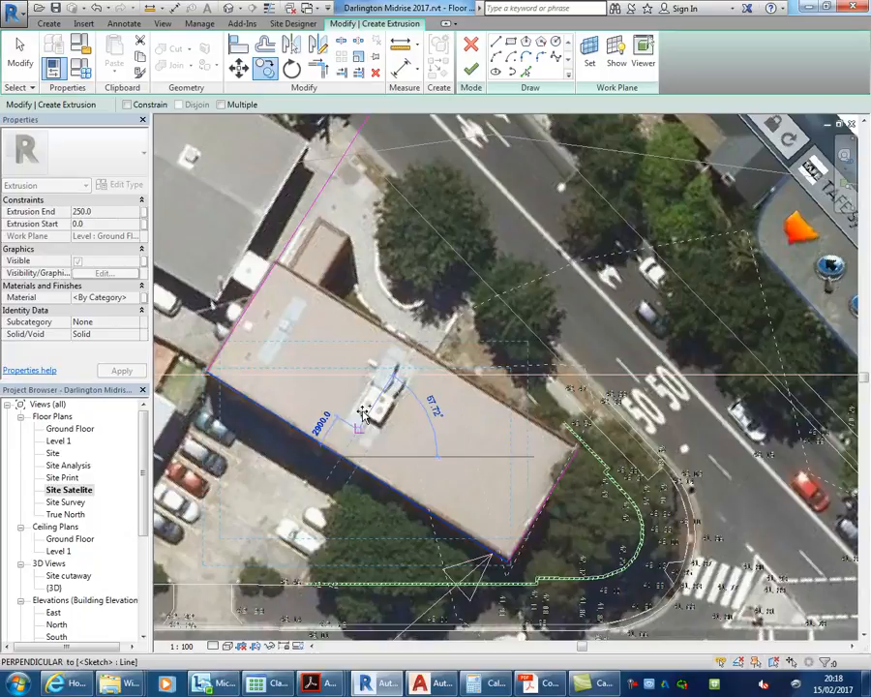
pyautogui.click(399, 336)
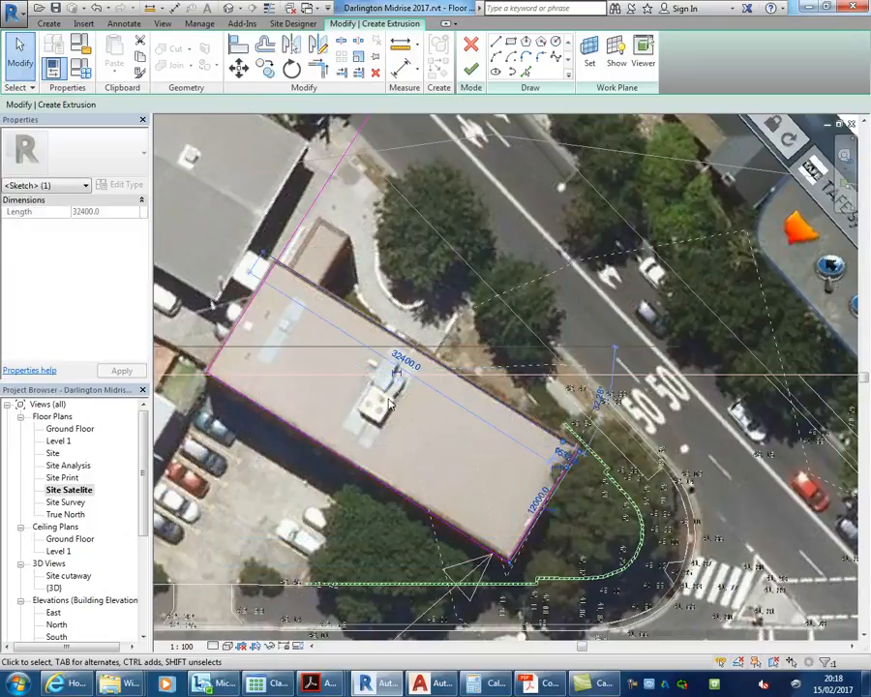
pyautogui.click(411, 306)
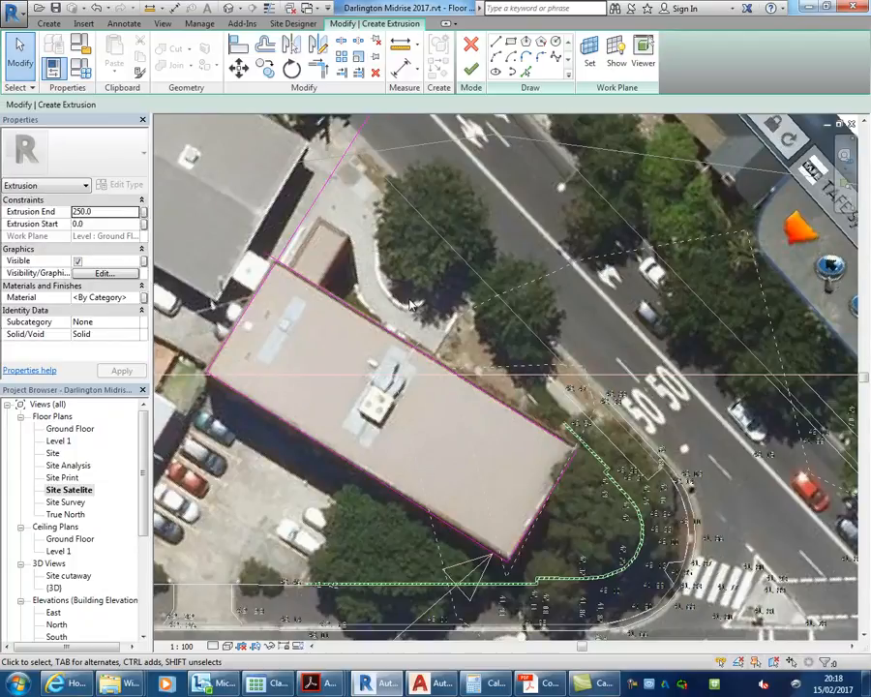
# Trim the overlapping profile lines to corners so they form a closed rectangle around the roof.
pyautogui.scroll(-2, 409, 304)
pyautogui.moveTo(454, 413); pyautogui.dragTo(515, 406, button='middle')
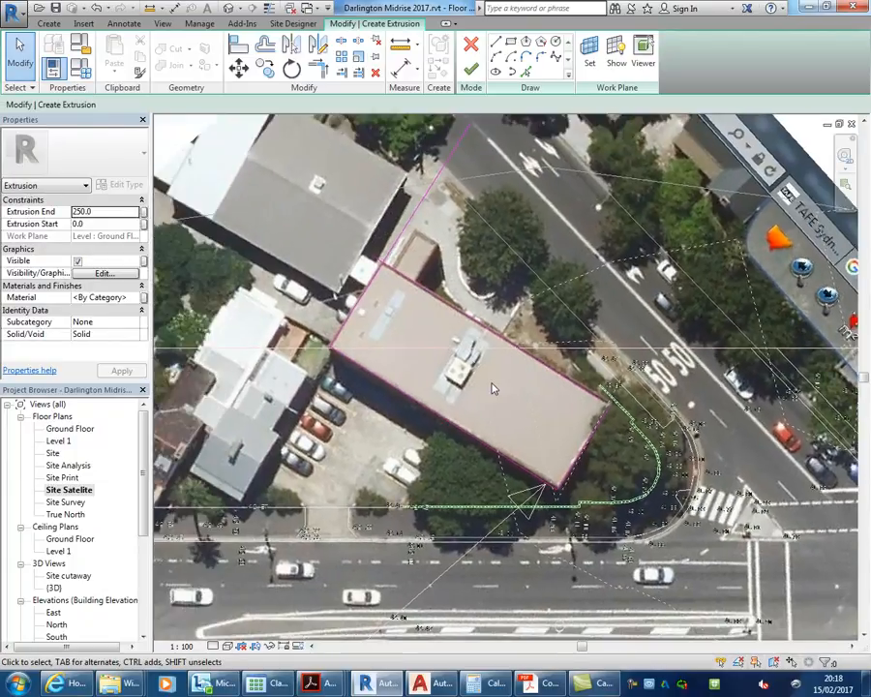
pyautogui.scroll(1, 493, 386)
pyautogui.scroll(1, 493, 388)
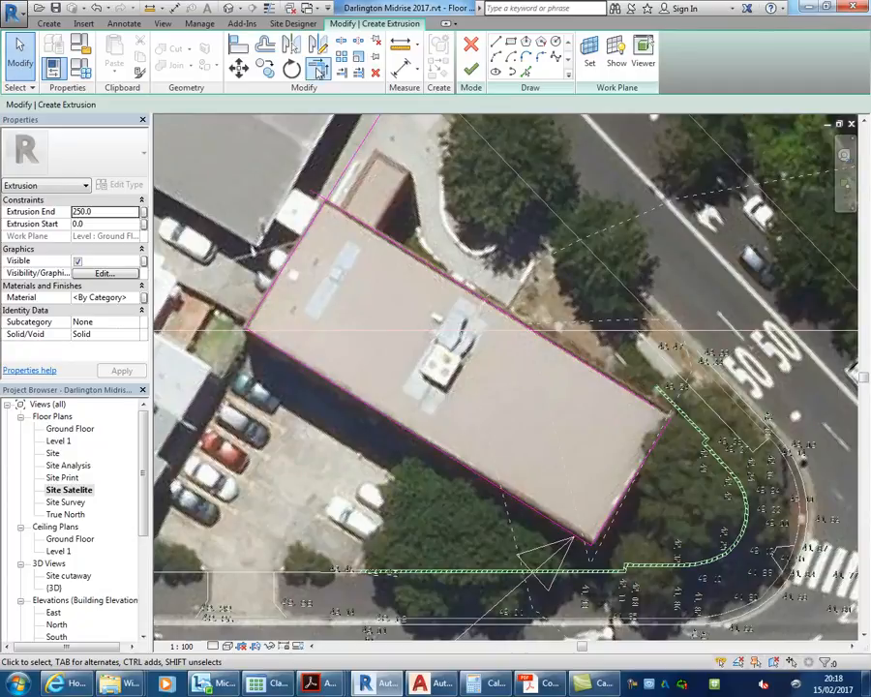
pyautogui.press('t')
pyautogui.press('r')
pyautogui.click(356, 223)
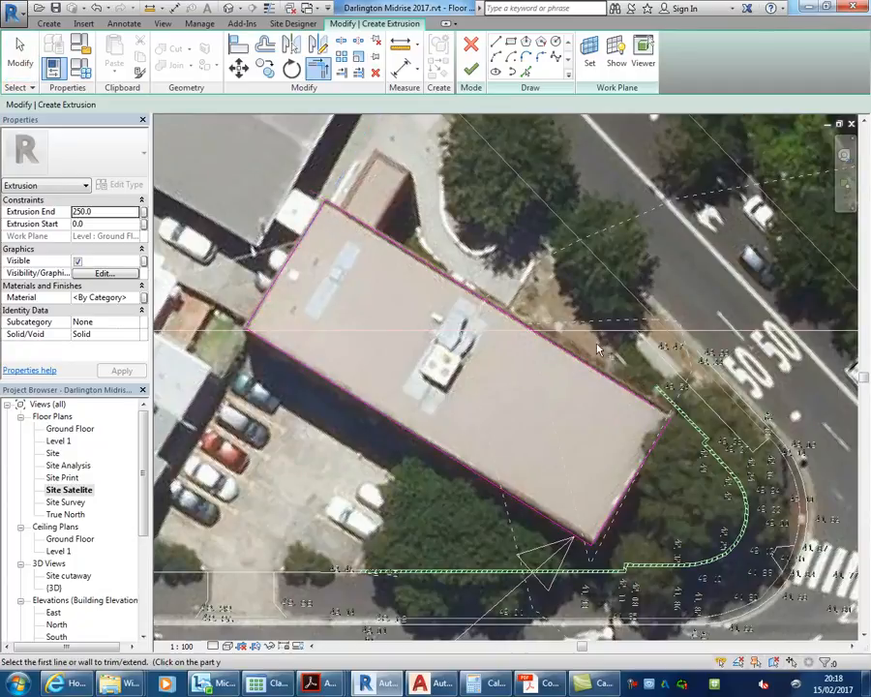
pyautogui.click(645, 399)
pyautogui.rightClick(515, 295)
pyautogui.click(542, 303)
pyautogui.rightClick(542, 302)
pyautogui.click(555, 310)
# Set the extrusion end to 20000 with the start kept at 0, and finish the extrusion sketch.
pyautogui.scroll(-2, 476, 401)
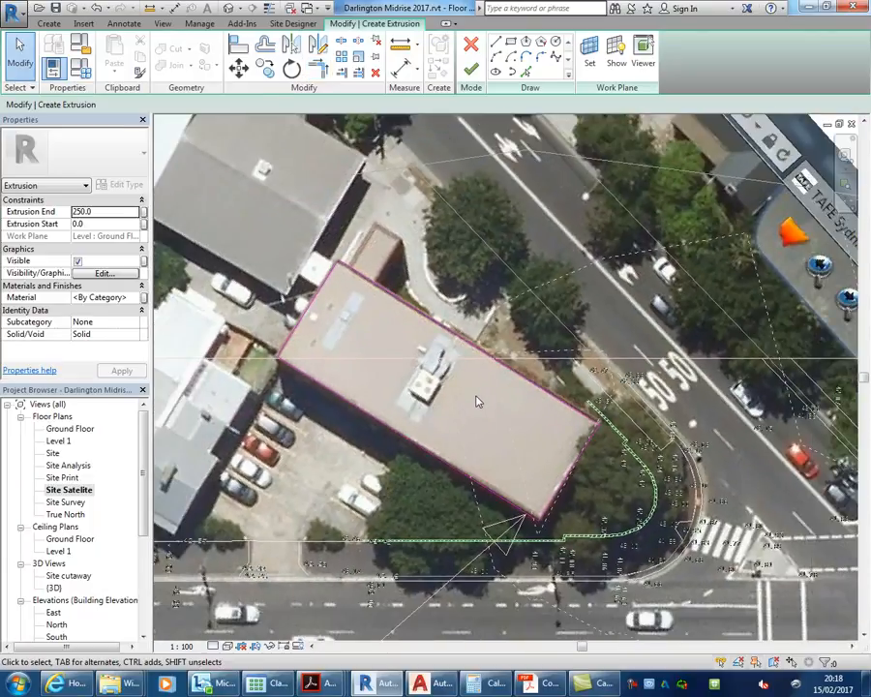
pyautogui.moveTo(476, 401); pyautogui.dragTo(502, 388, button='middle')
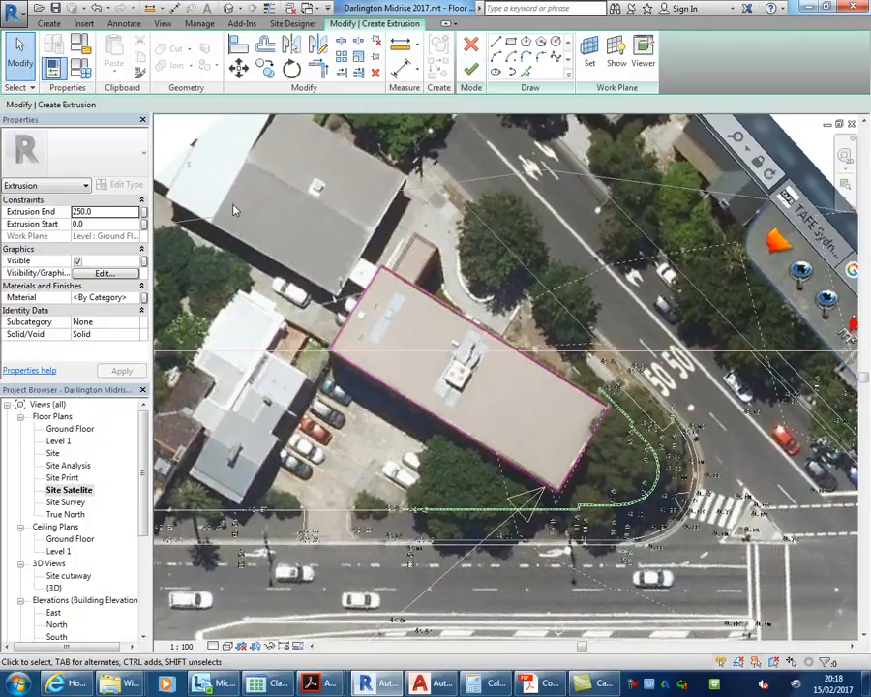
pyautogui.click(113, 200)
pyautogui.click(113, 200)
pyautogui.click(105, 212)
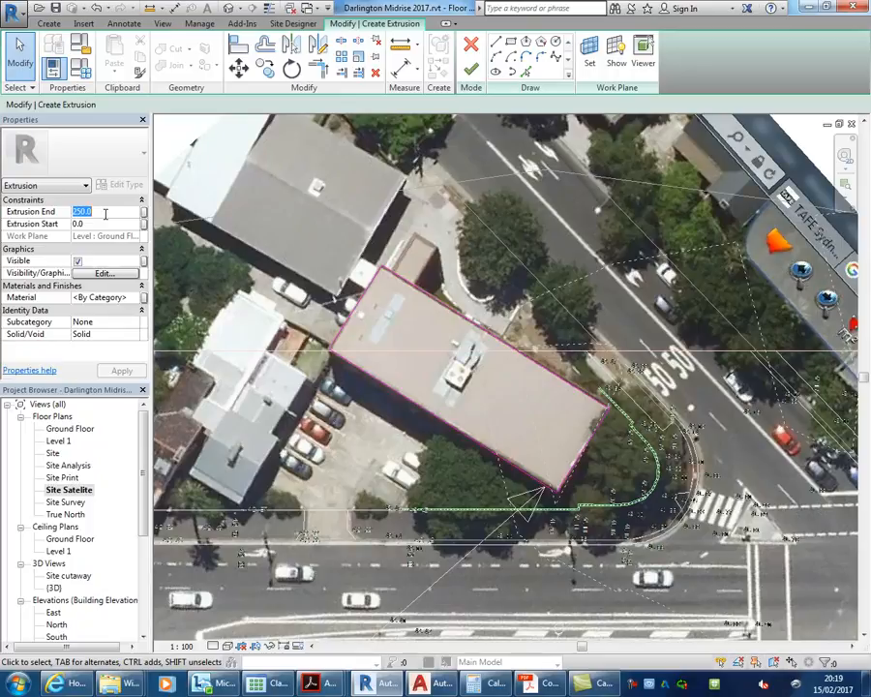
pyautogui.write('2')
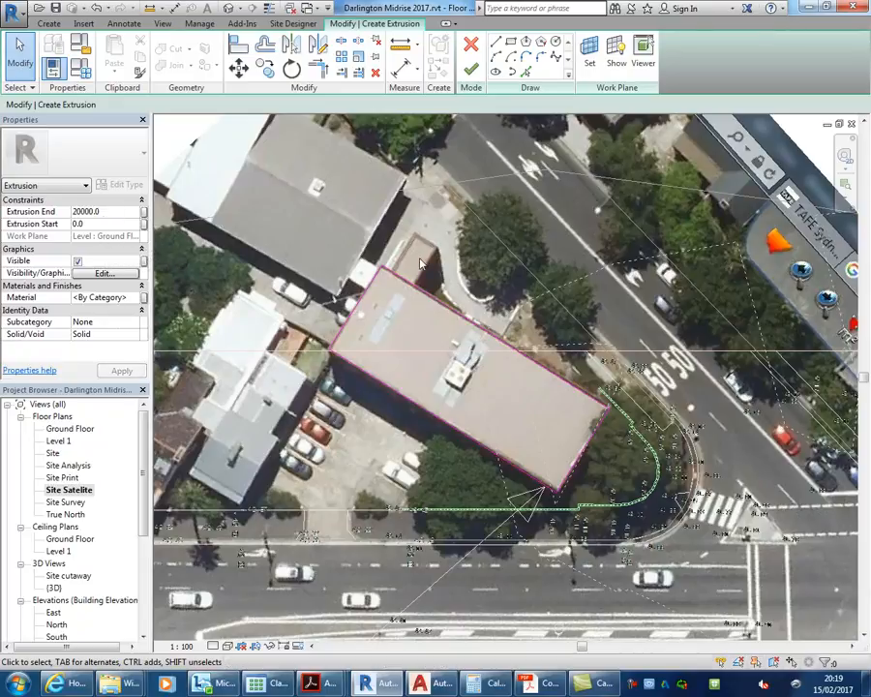
pyautogui.click(94, 223)
pyautogui.press('Return')
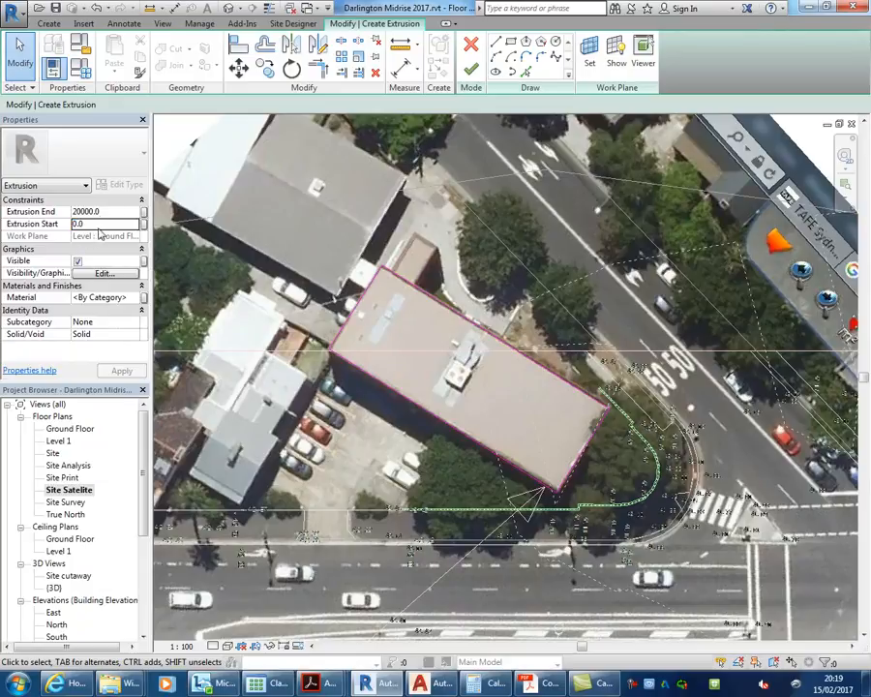
pyautogui.click(470, 69)
pyautogui.scroll(-4, 377, 435)
pyautogui.moveTo(391, 383); pyautogui.dragTo(398, 298, button='middle')
pyautogui.scroll(-1, 399, 298)
pyautogui.moveTo(223, 501); pyautogui.dragTo(239, 391, button='middle')
pyautogui.scroll(-1, 239, 392)
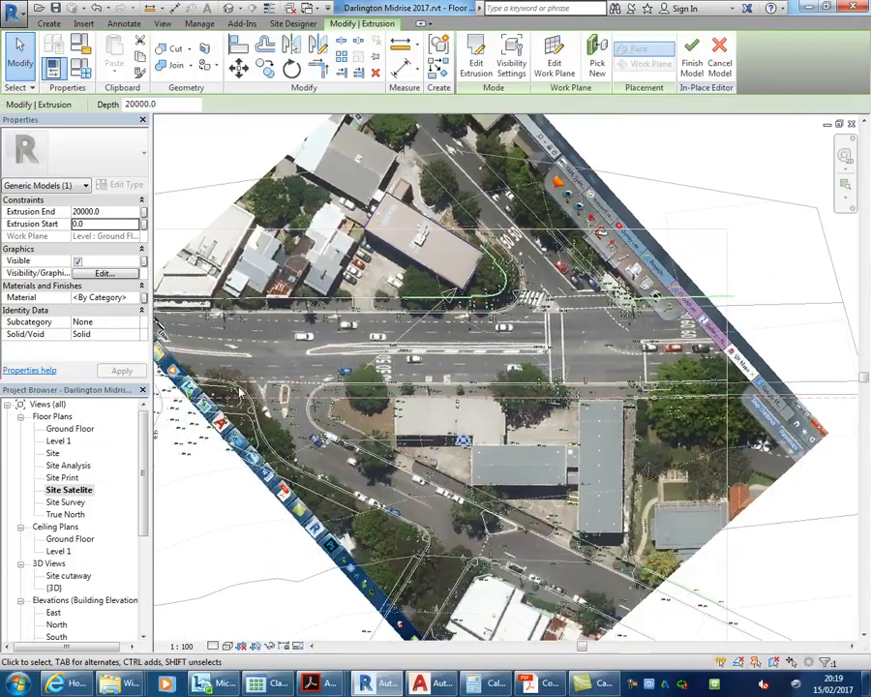
pyautogui.press('Escape')
# Open the South elevation and finish the in-place model.
pyautogui.scroll(-3, 143, 547)
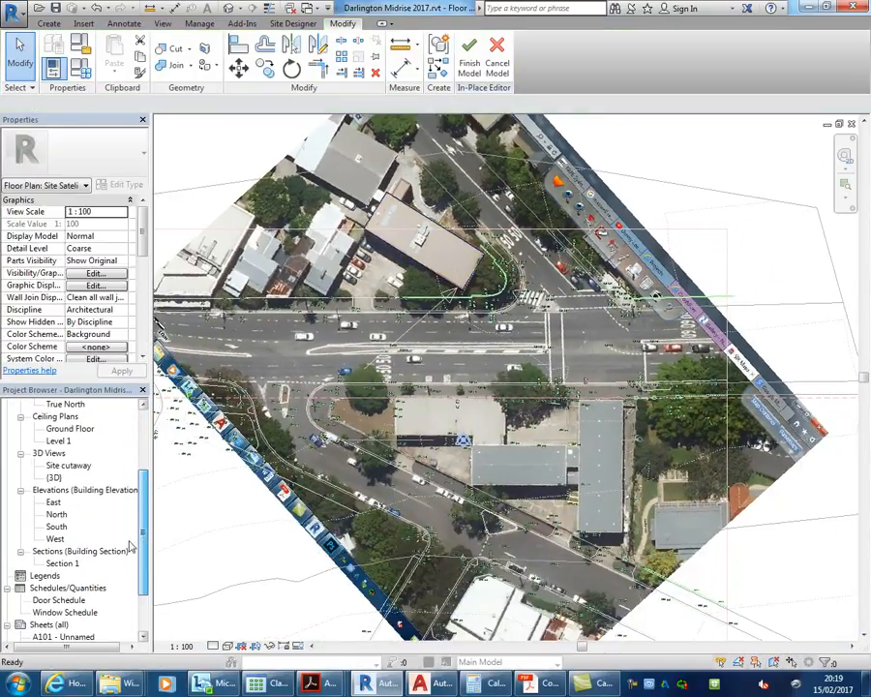
pyautogui.doubleClick(56, 526)
pyautogui.click(519, 302)
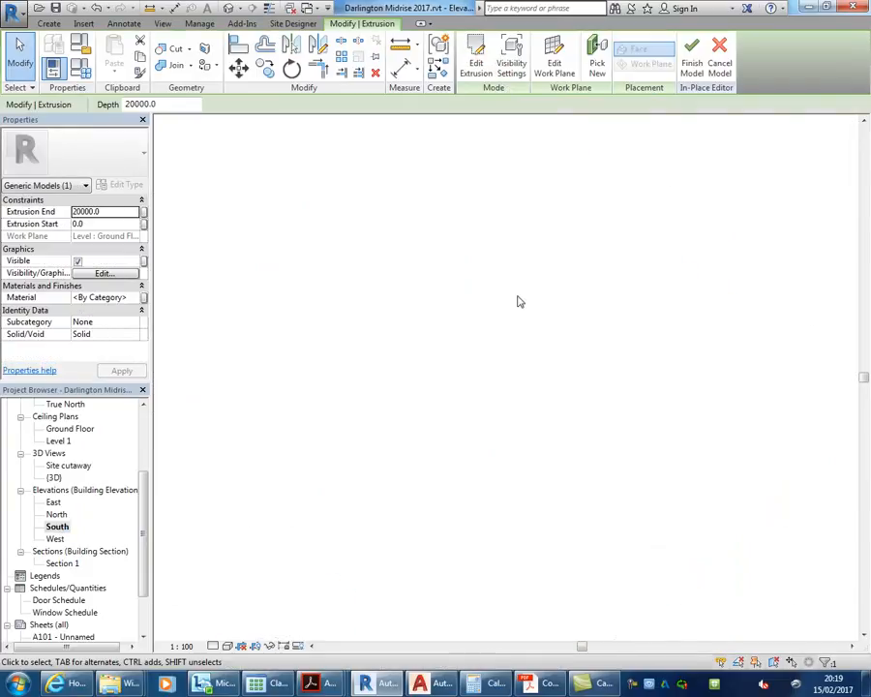
pyautogui.press('Escape')
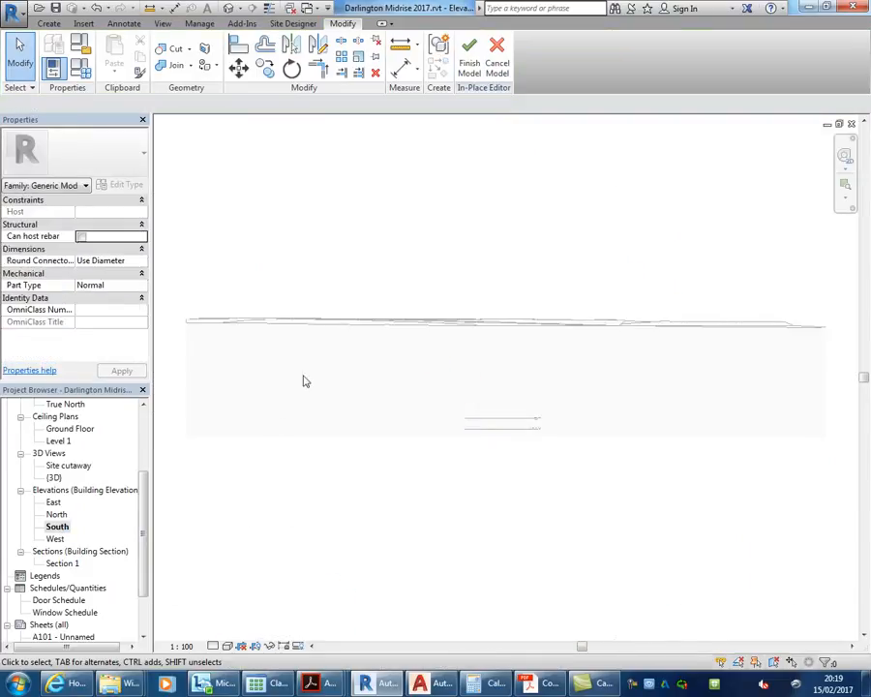
pyautogui.click(472, 68)
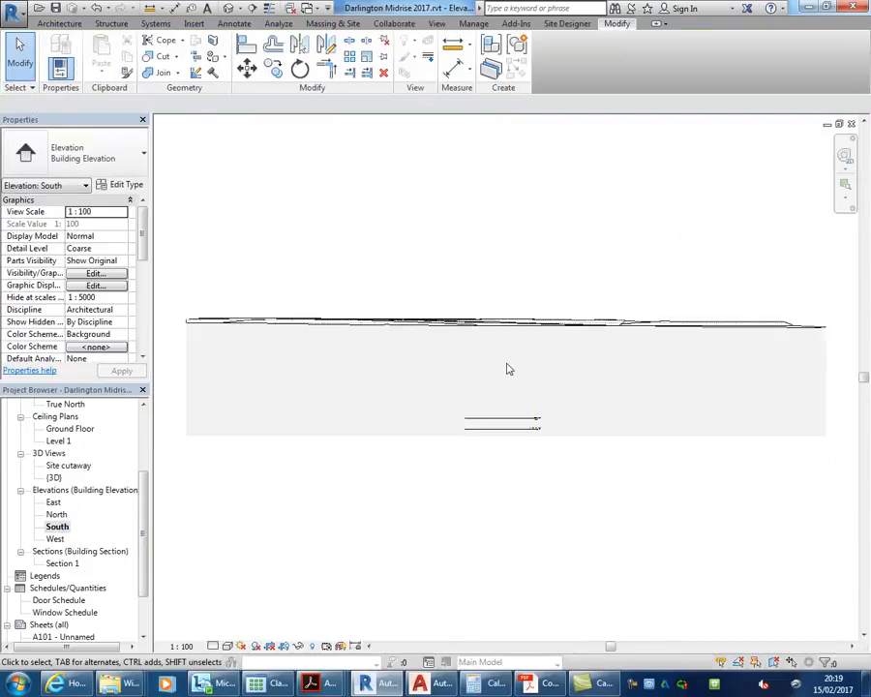
# Examine the Ground Floor and Level 1 levels in relation to the topography in the South elevation.
pyautogui.scroll(3, 569, 557)
pyautogui.scroll(3, 500, 414)
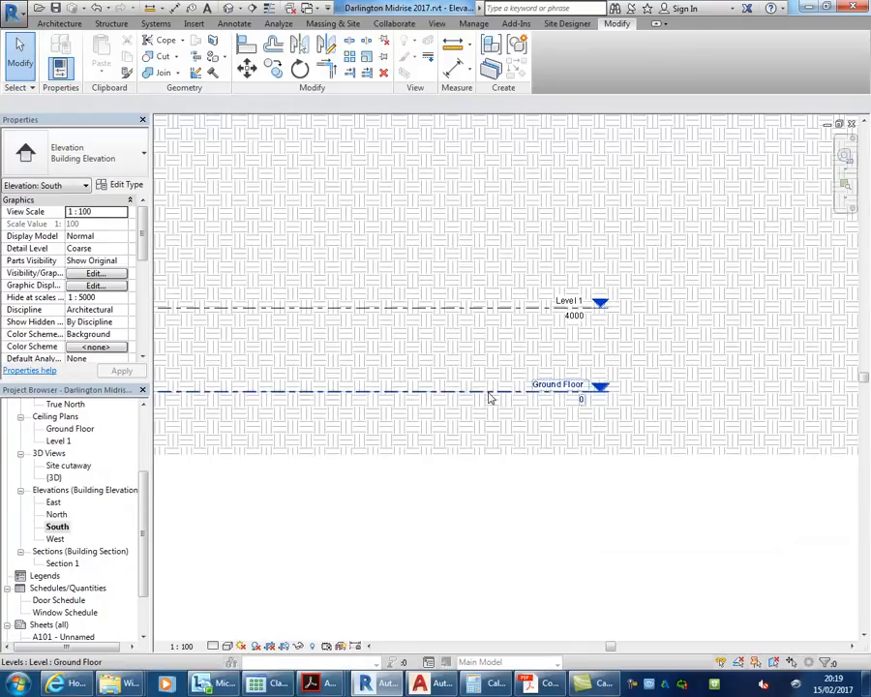
pyautogui.click(489, 398)
pyautogui.scroll(-5, 482, 337)
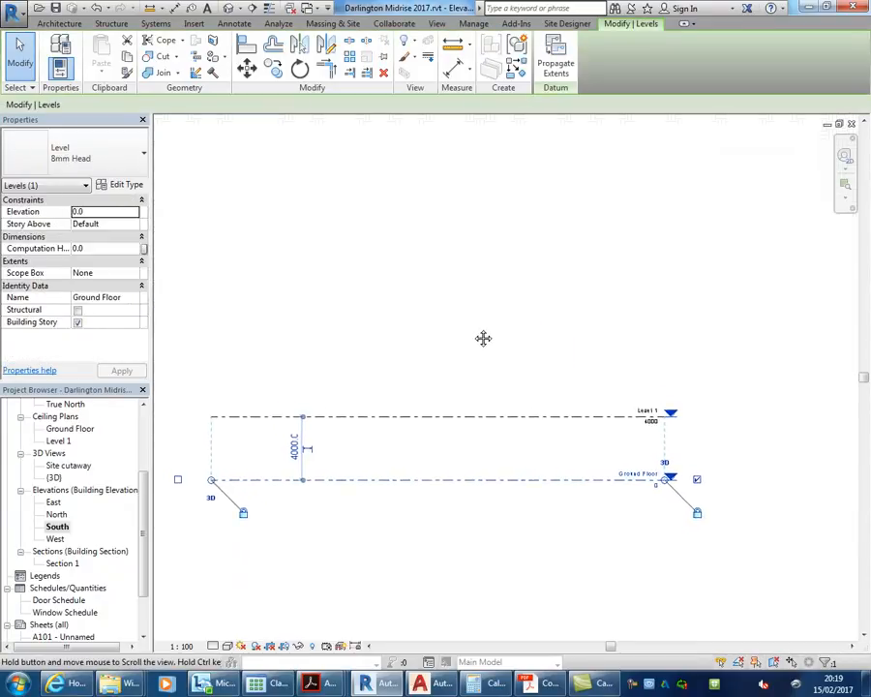
pyautogui.moveTo(476, 334); pyautogui.dragTo(457, 405, button='middle')
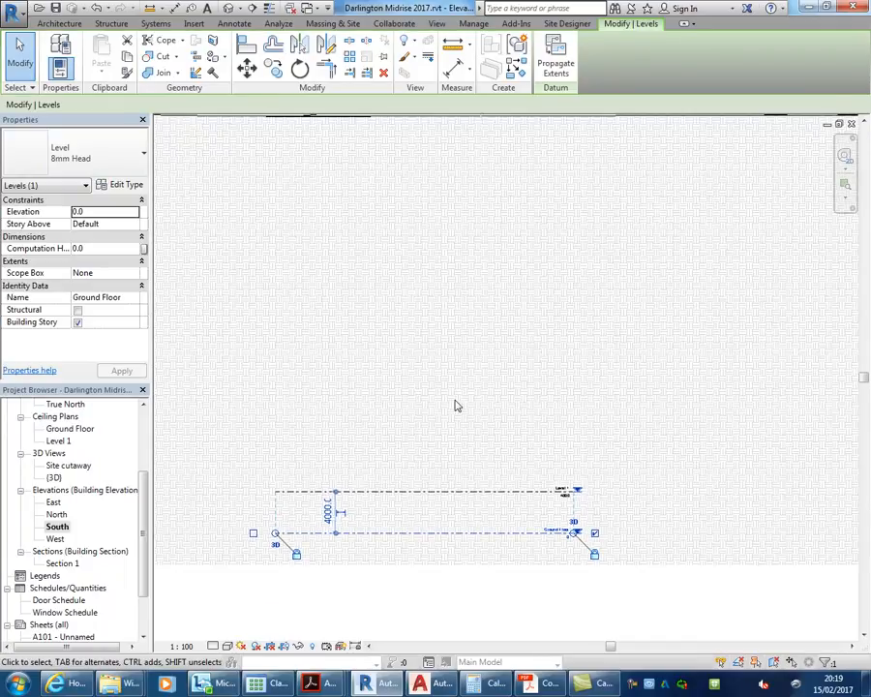
pyautogui.keyDown('ctrl'); pyautogui.click(464, 492); pyautogui.keyUp('ctrl')
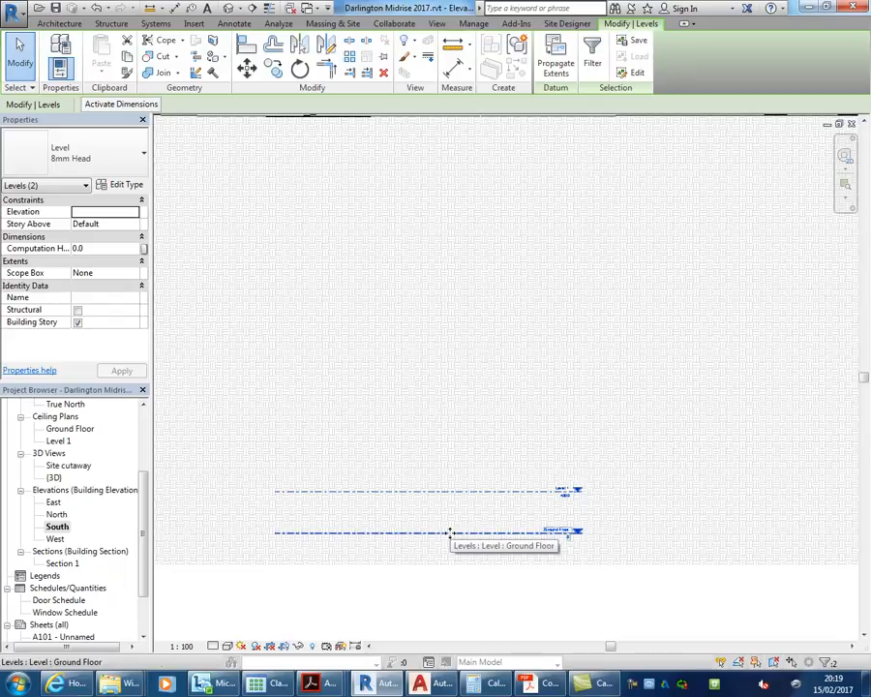
pyautogui.click(473, 587)
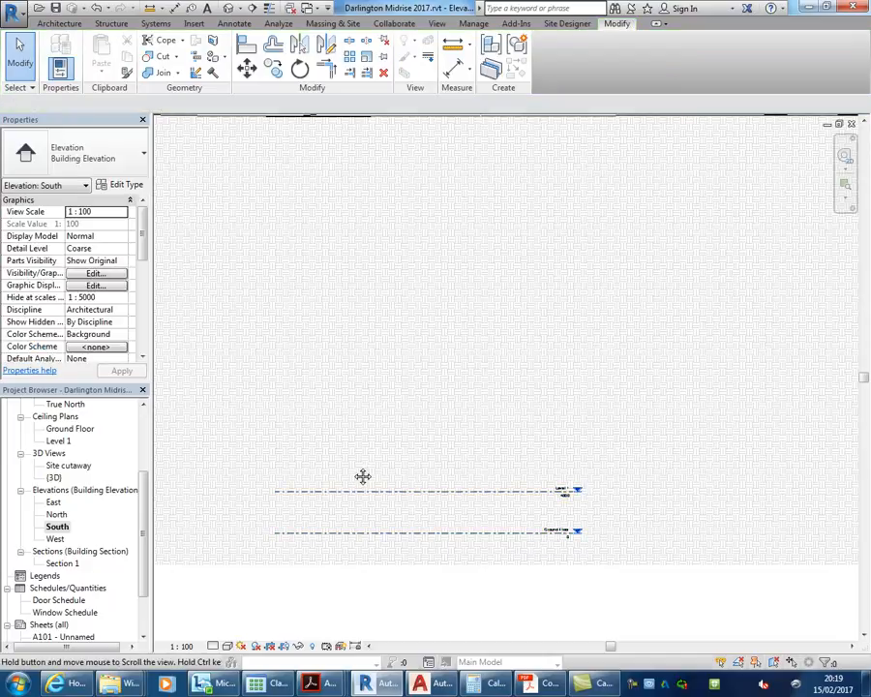
pyautogui.scroll(1, 363, 476)
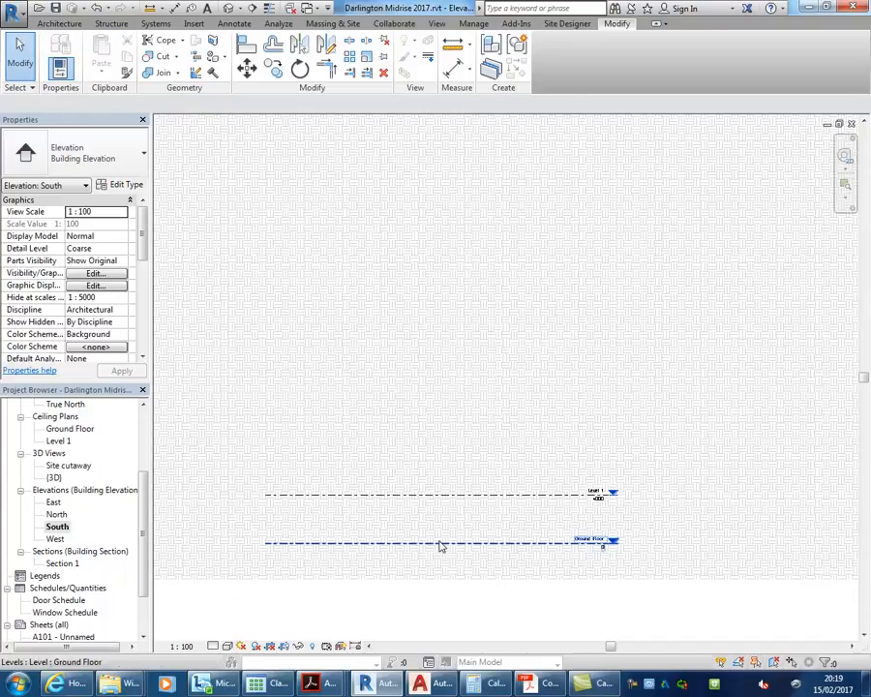
# Rename the Ground Floor level to Ground Line in the South elevation and rename its corresponding views to match.
pyautogui.click(439, 544)
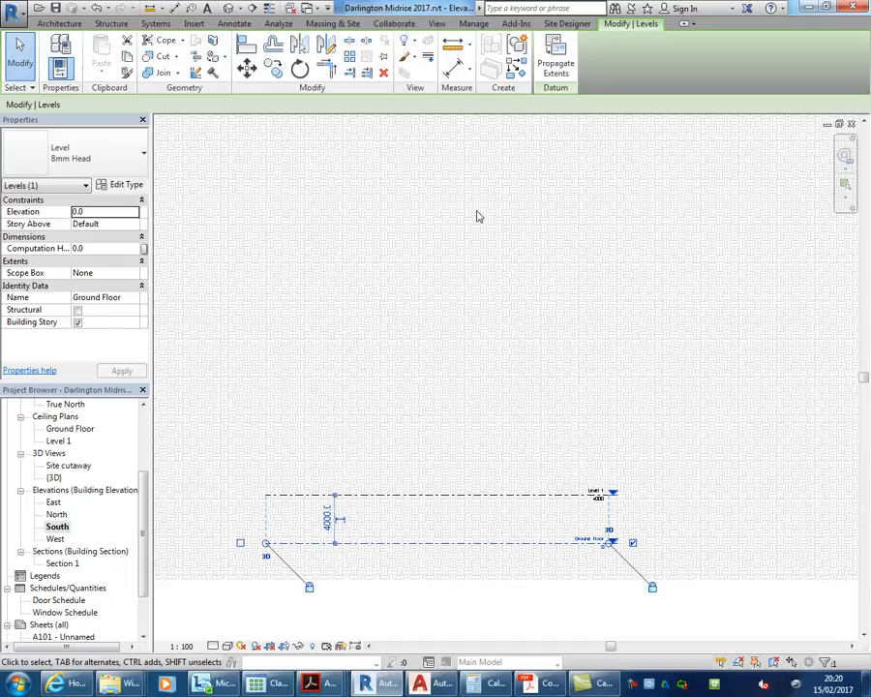
pyautogui.press('Escape')
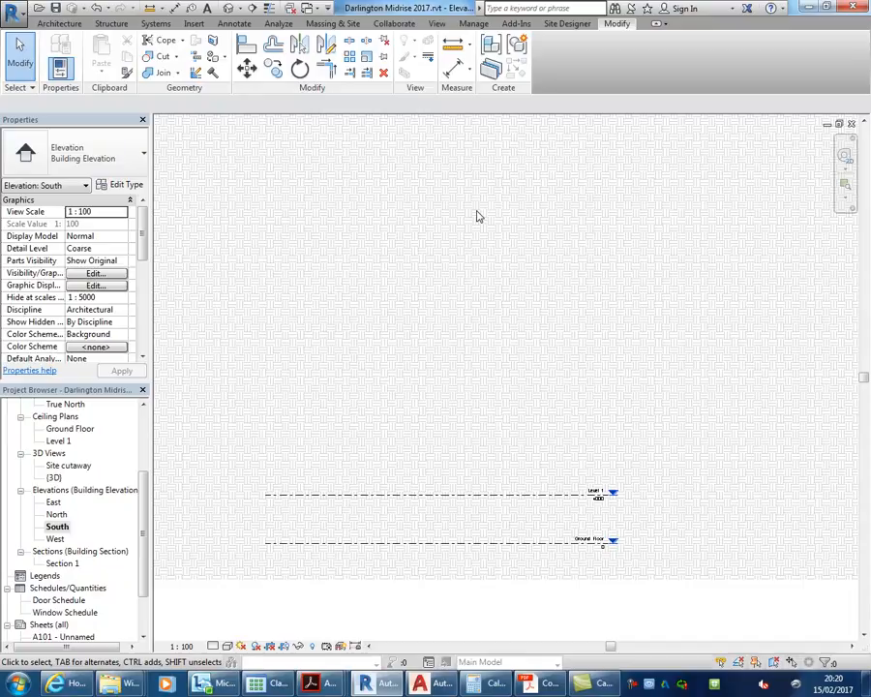
pyautogui.moveTo(513, 496); pyautogui.dragTo(461, 460, button='middle')
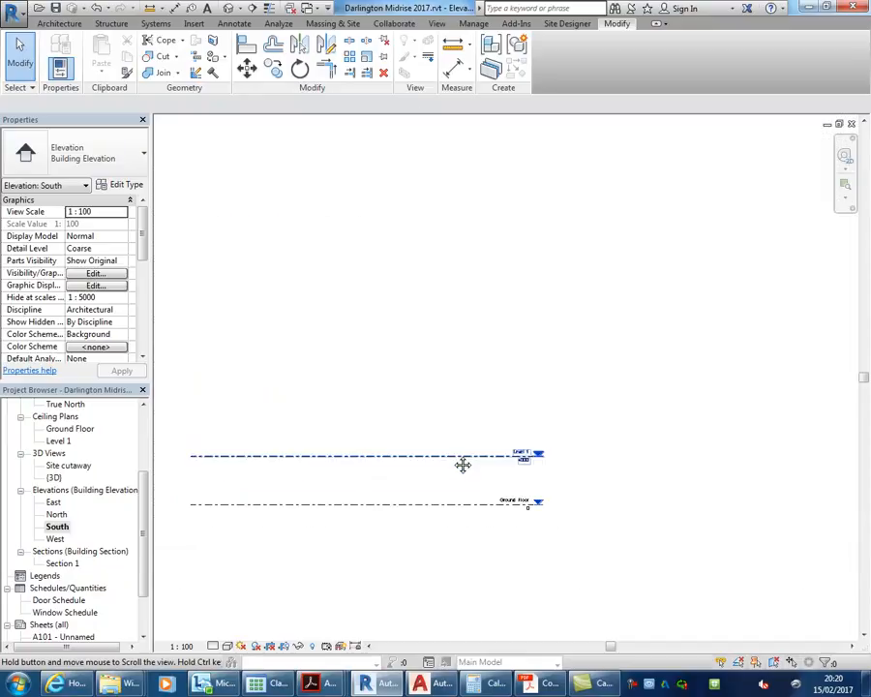
pyautogui.scroll(4, 516, 489)
pyautogui.click(507, 509)
pyautogui.click(518, 504)
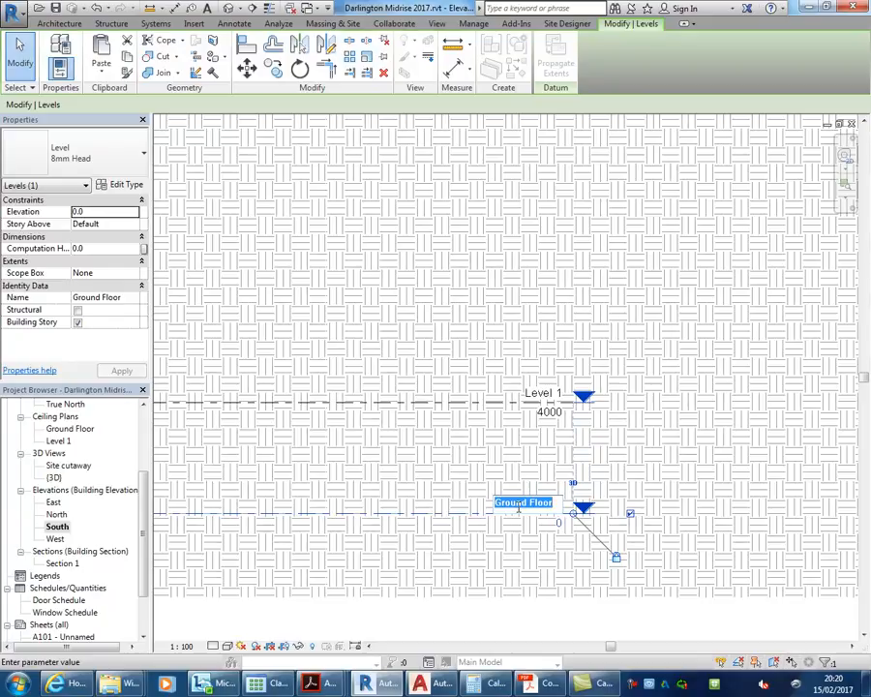
pyautogui.write('Ground')
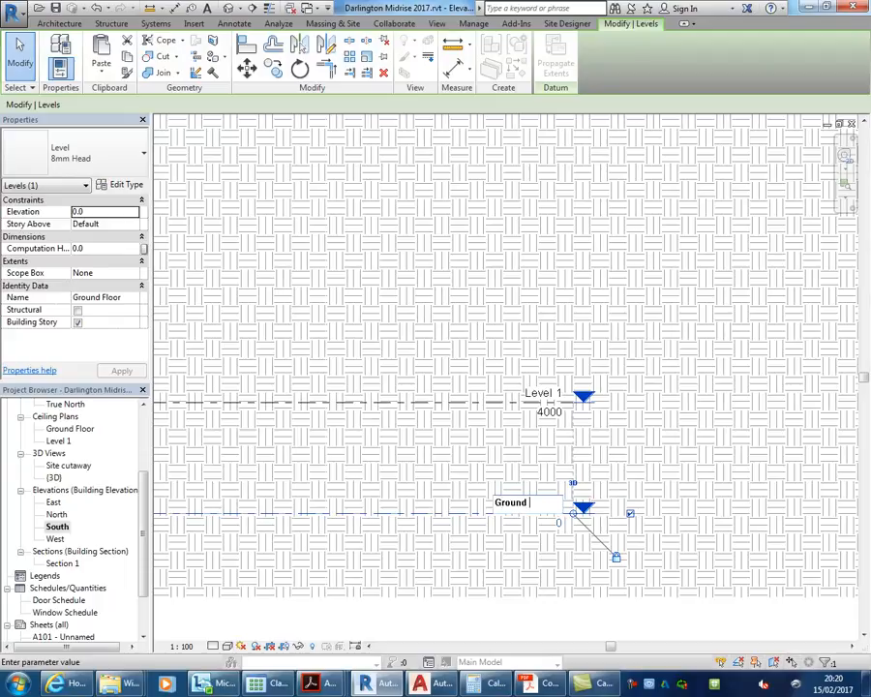
pyautogui.write(' Line')
pyautogui.press('Return')
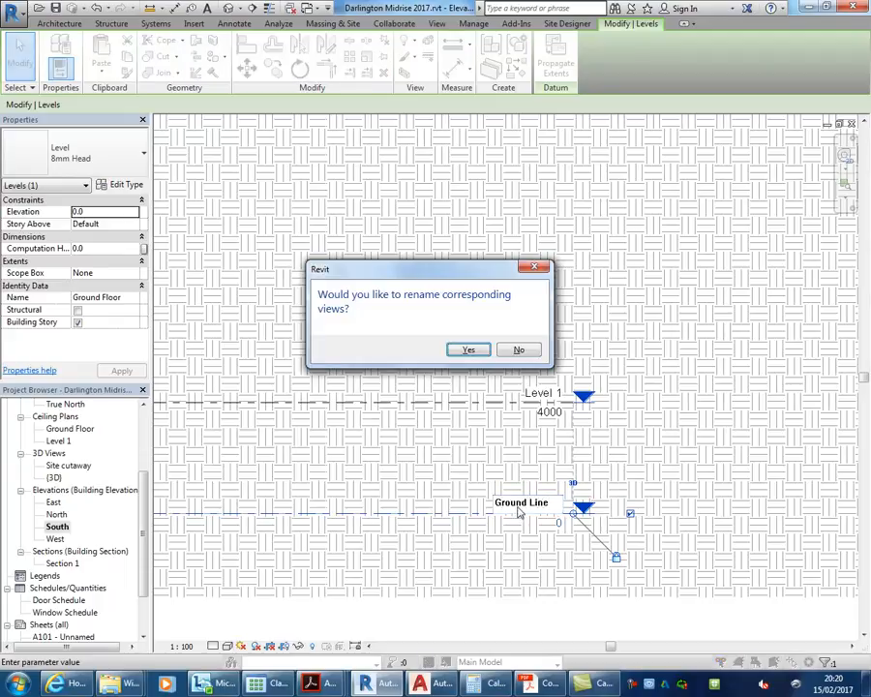
pyautogui.click(466, 350)
# Rename the Level 1 level to Ground Floor and rename its corresponding views to match.
pyautogui.click(530, 392)
pyautogui.click(531, 392)
pyautogui.write('Ground Fl')
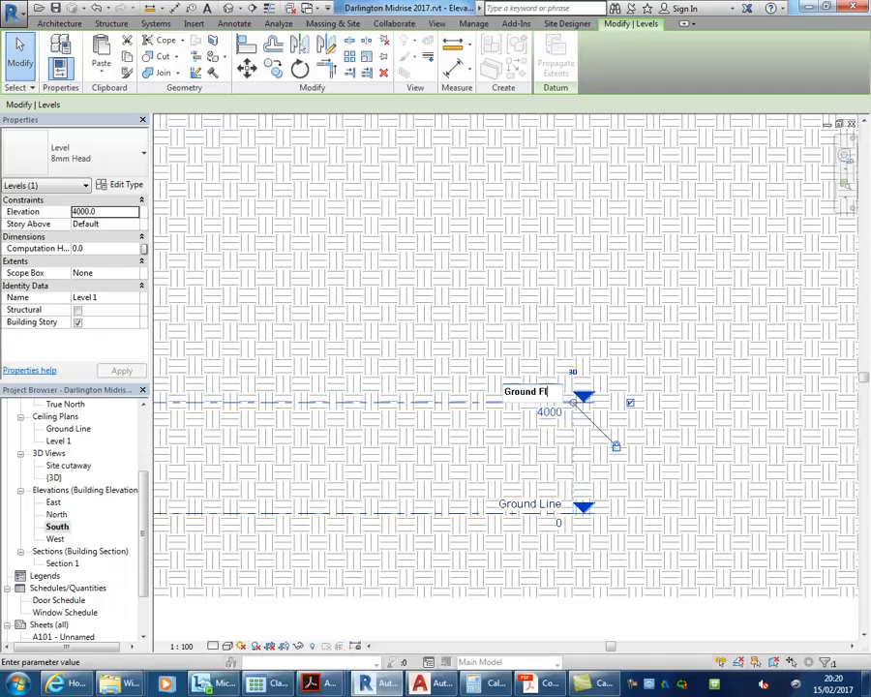
pyautogui.press('Return')
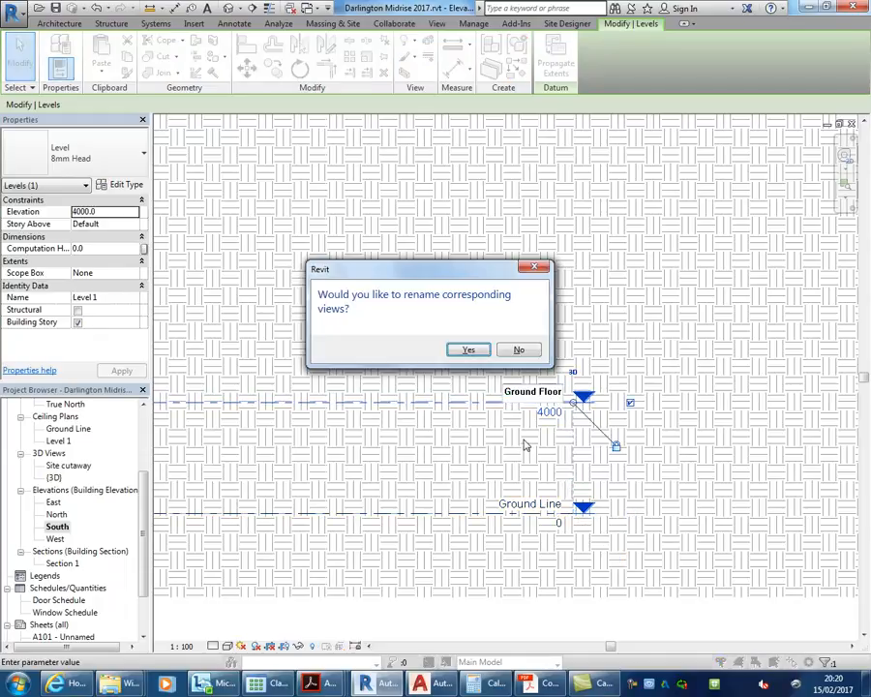
pyautogui.click(463, 348)
pyautogui.click(461, 350)
pyautogui.scroll(-5, 467, 350)
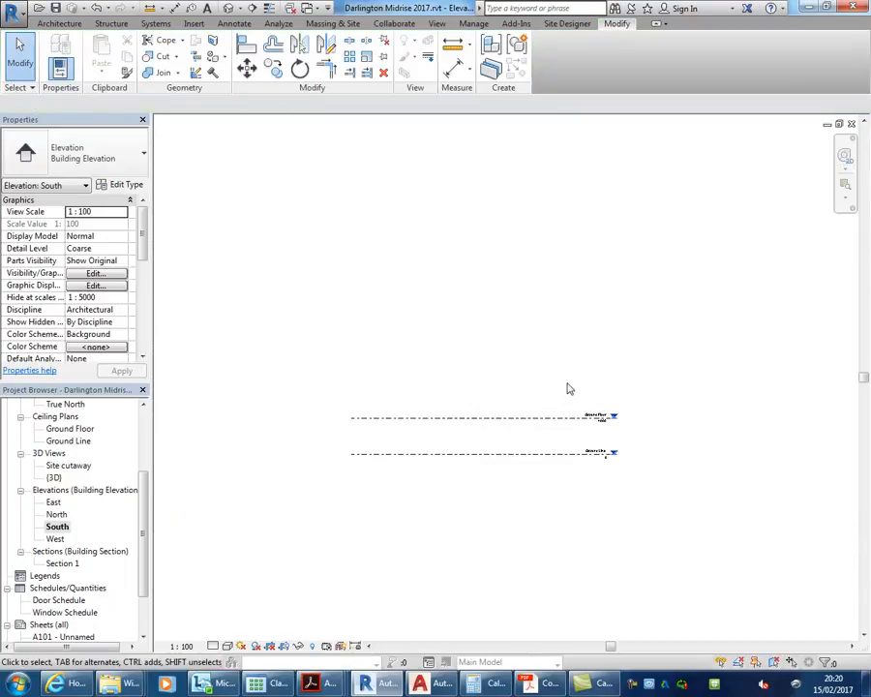
# Check which level the Site Survey floor plan is associated with, then return to the South elevation.
pyautogui.click(494, 459)
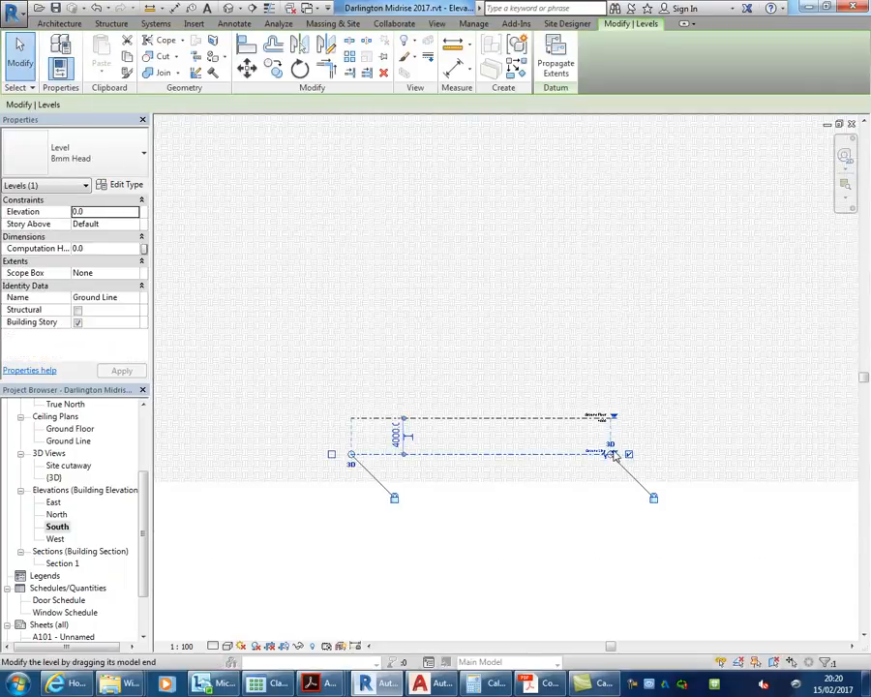
pyautogui.click(547, 518)
pyautogui.moveTo(142, 508); pyautogui.dragTo(142, 405)
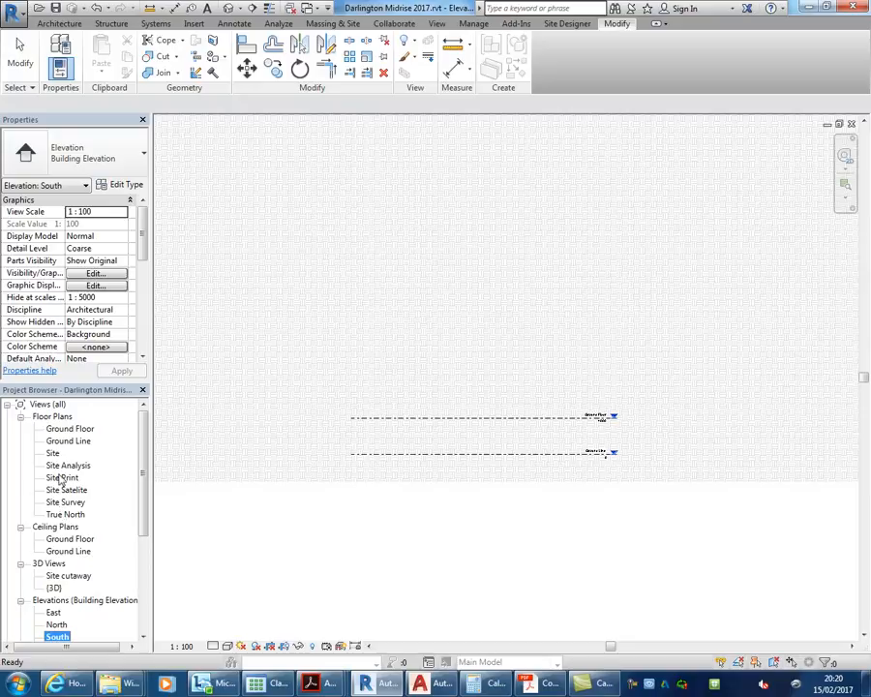
pyautogui.click(62, 501)
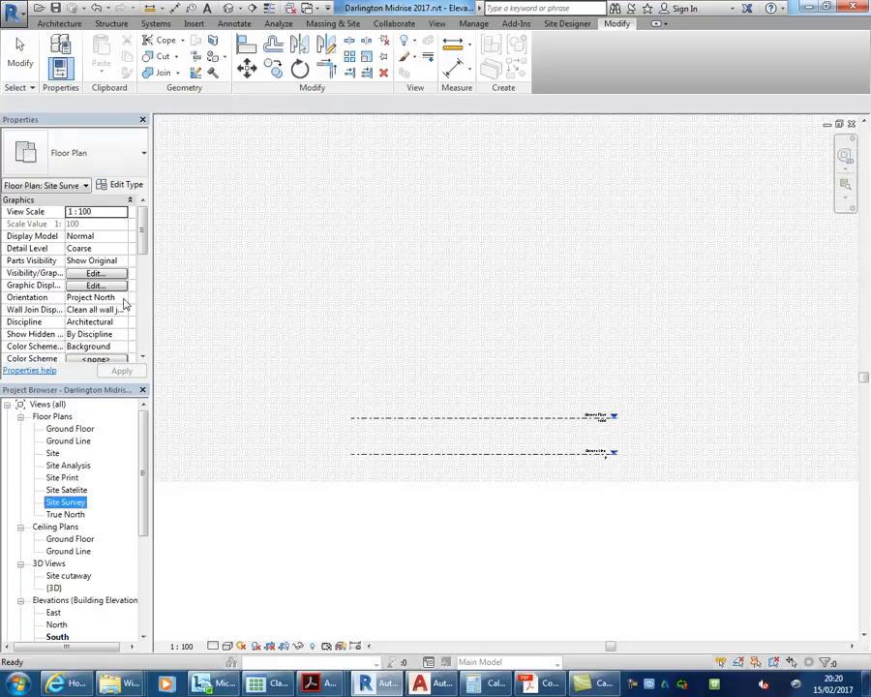
pyautogui.moveTo(142, 236); pyautogui.dragTo(144, 282)
pyautogui.moveTo(143, 306); pyautogui.dragTo(144, 311)
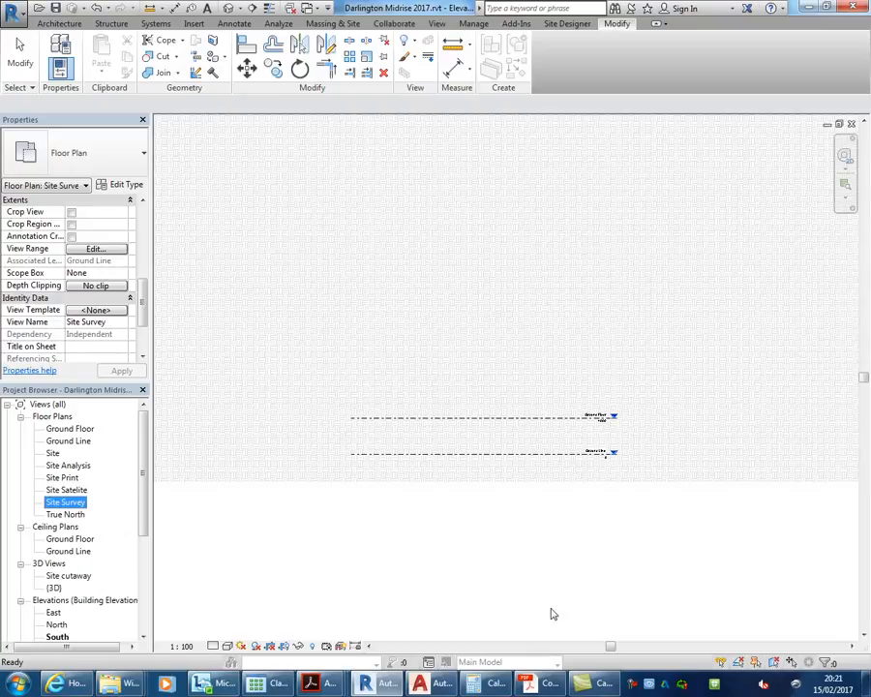
pyautogui.click(577, 513)
# Measure the vertical distance from just below the topography surface down to the base of the earth fill.
pyautogui.scroll(2, 580, 453)
pyautogui.scroll(1, 560, 447)
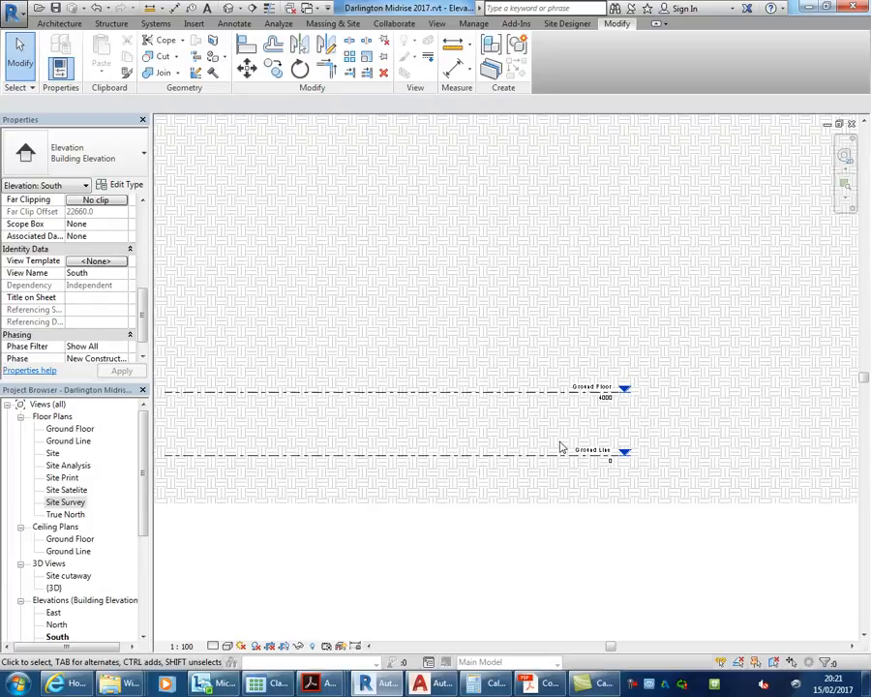
pyautogui.scroll(-3, 559, 447)
pyautogui.moveTo(559, 443)
pyautogui.mouseDown(button='middle')
pyautogui.moveTo(565, 499)
pyautogui.moveTo(525, 545)
pyautogui.mouseUp(button='middle')
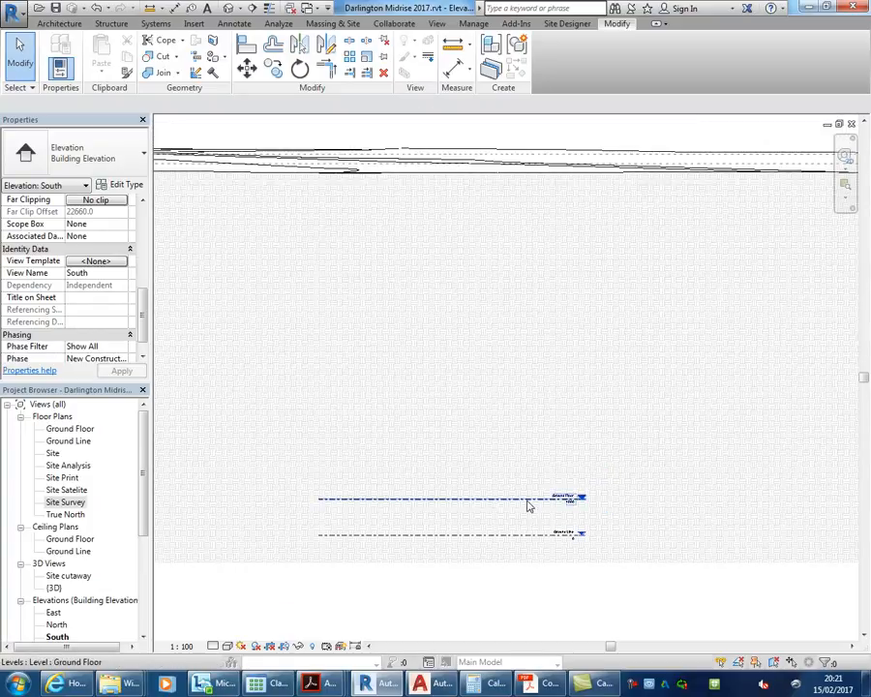
pyautogui.scroll(-2, 488, 418)
pyautogui.moveTo(488, 418)
pyautogui.mouseDown(button='middle')
pyautogui.moveTo(428, 448)
pyautogui.moveTo(424, 427)
pyautogui.moveTo(431, 426)
pyautogui.mouseUp(button='middle')
pyautogui.scroll(-2, 428, 448)
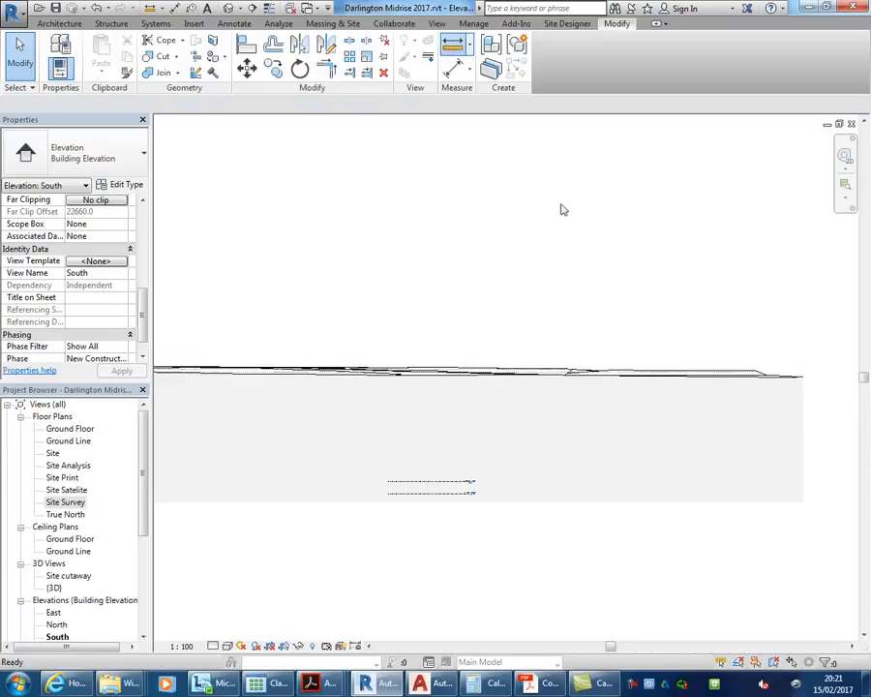
pyautogui.click(452, 44)
pyautogui.click(783, 390)
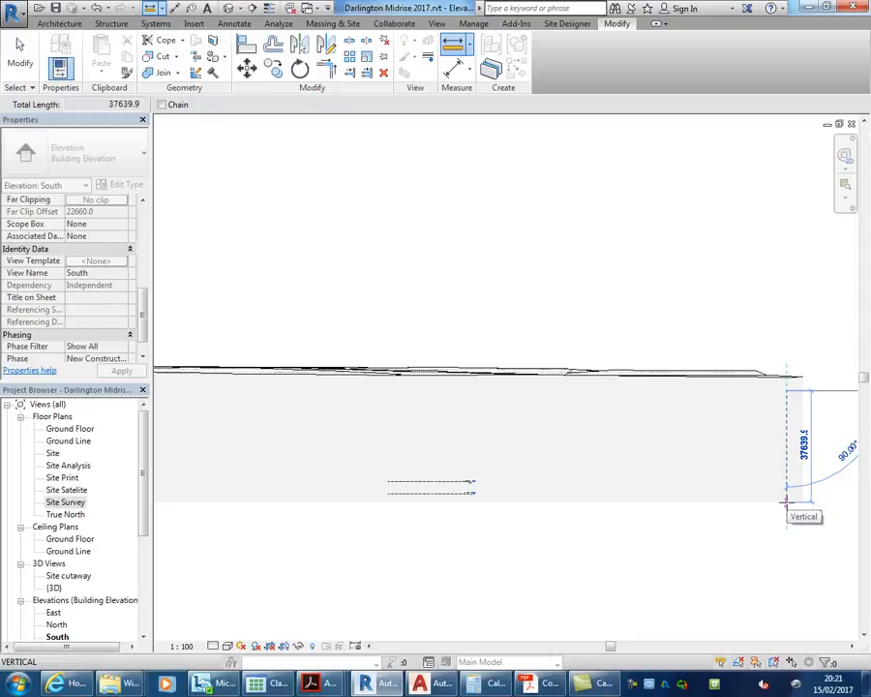
pyautogui.press('Escape')
pyautogui.press('Escape')
# Set the Ground Line level's elevation to 30000 and compare it with the topography surface.
pyautogui.click(437, 491)
pyautogui.scroll(4, 439, 492)
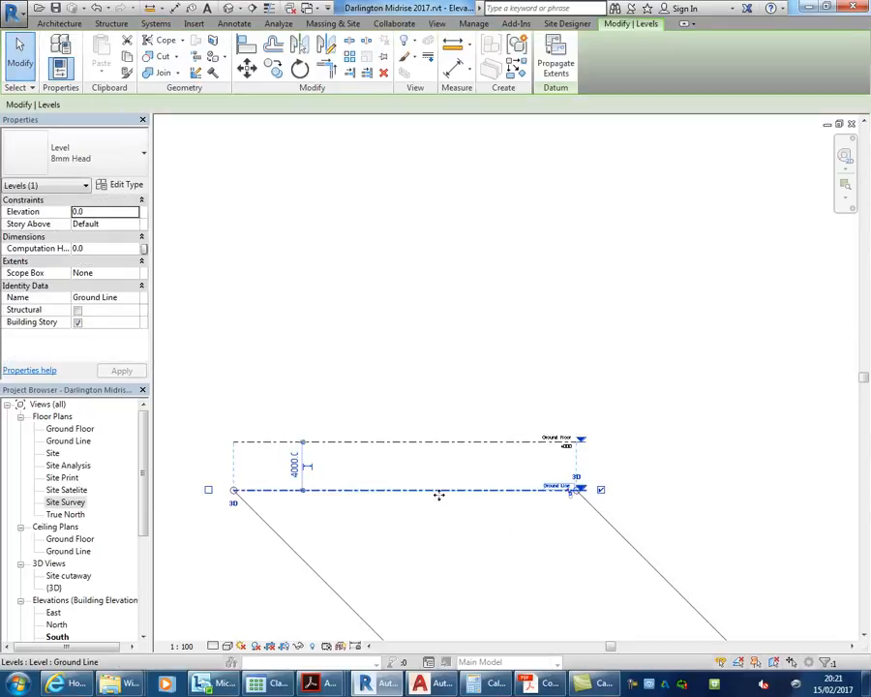
pyautogui.scroll(4, 557, 495)
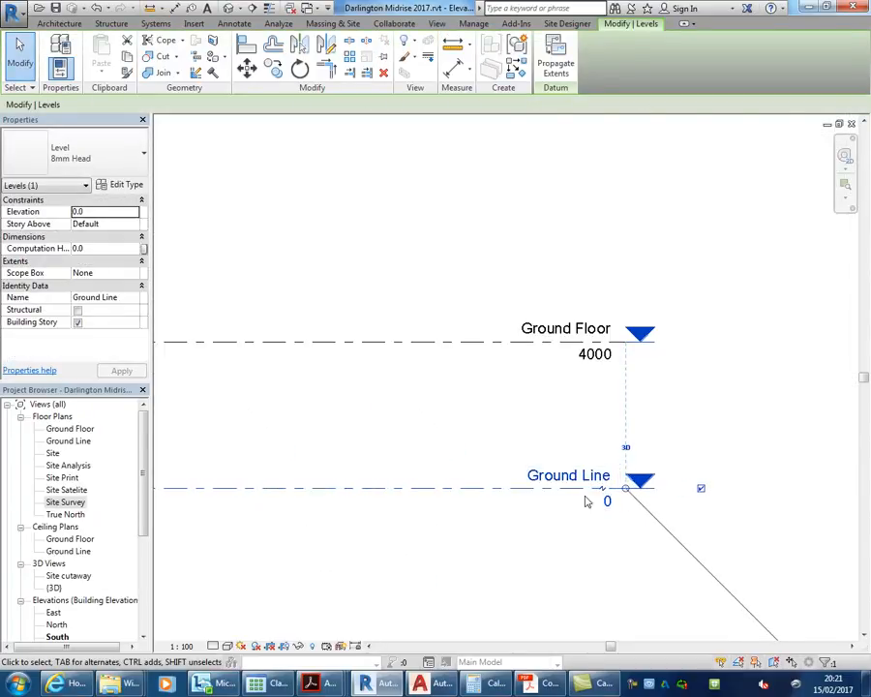
pyautogui.click(580, 501)
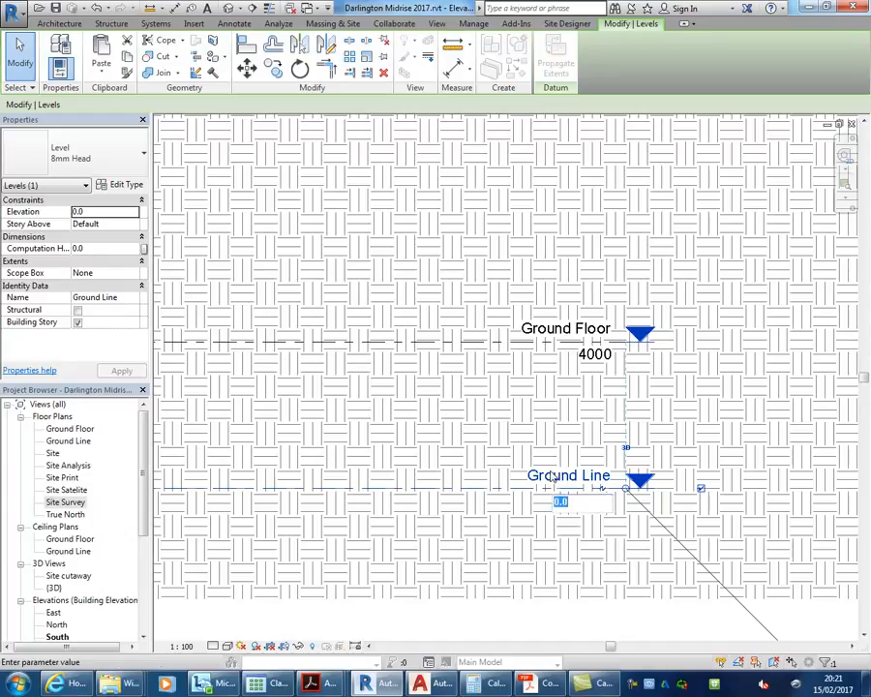
pyautogui.write('30000')
pyautogui.press('Return')
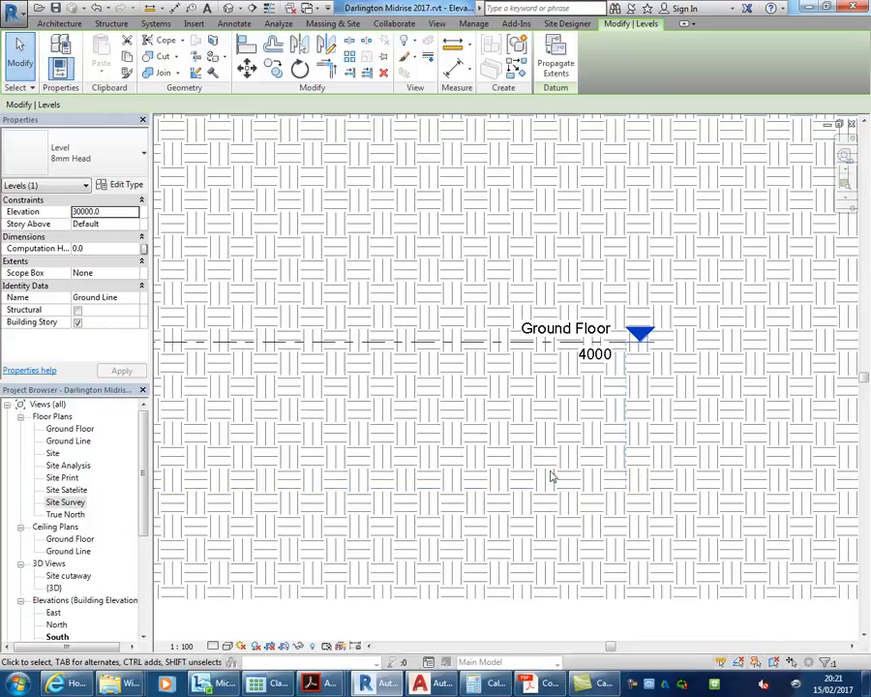
pyautogui.scroll(-5, 390, 227)
pyautogui.scroll(-2, 462, 479)
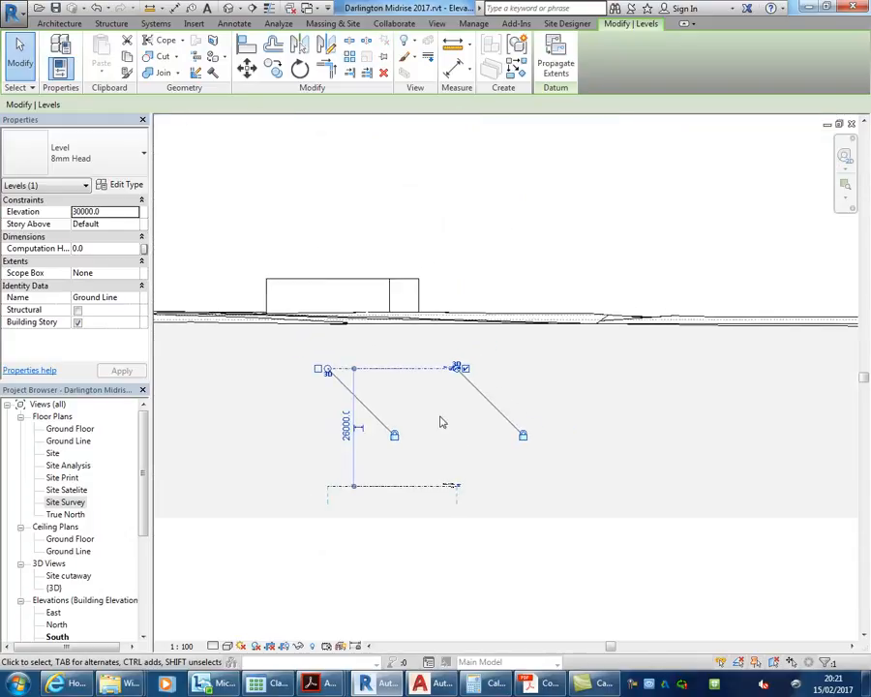
# Set the Ground Line level's elevation to 3500.
pyautogui.scroll(4, 409, 360)
pyautogui.scroll(2, 488, 385)
pyautogui.click(467, 361)
pyautogui.write('3500')
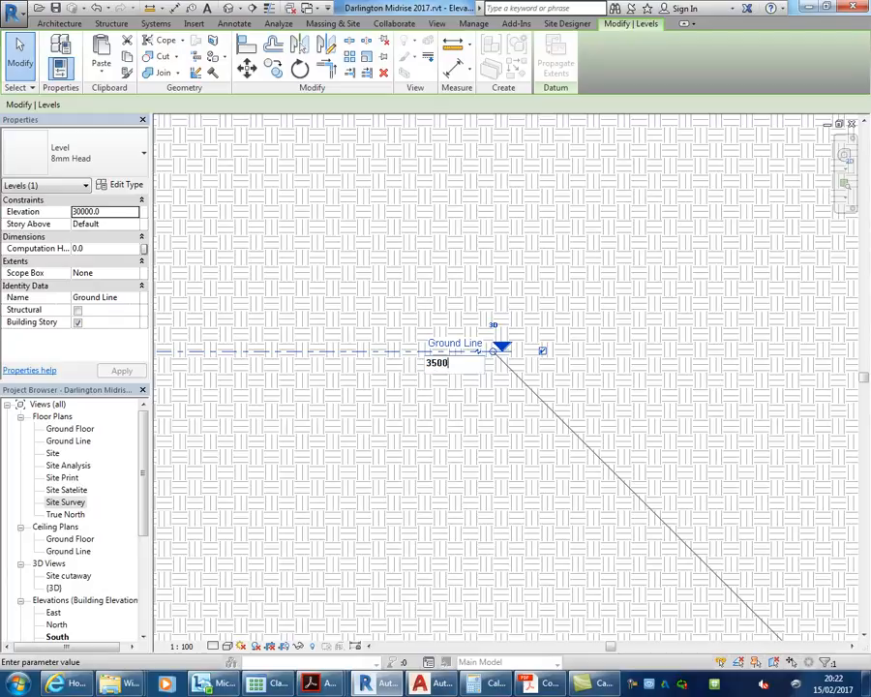
pyautogui.press('Return')
pyautogui.scroll(-4, 469, 373)
# Correct the Ground Line level's elevation to 35000 and compare it with the topography and the modelled building.
pyautogui.scroll(5, 431, 472)
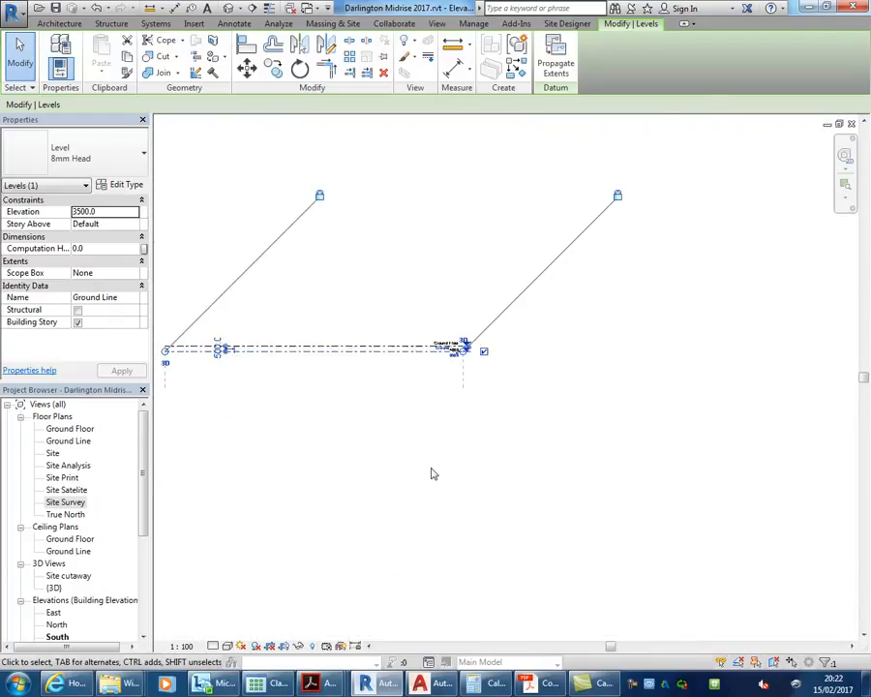
pyautogui.click(465, 373)
pyautogui.click(475, 378)
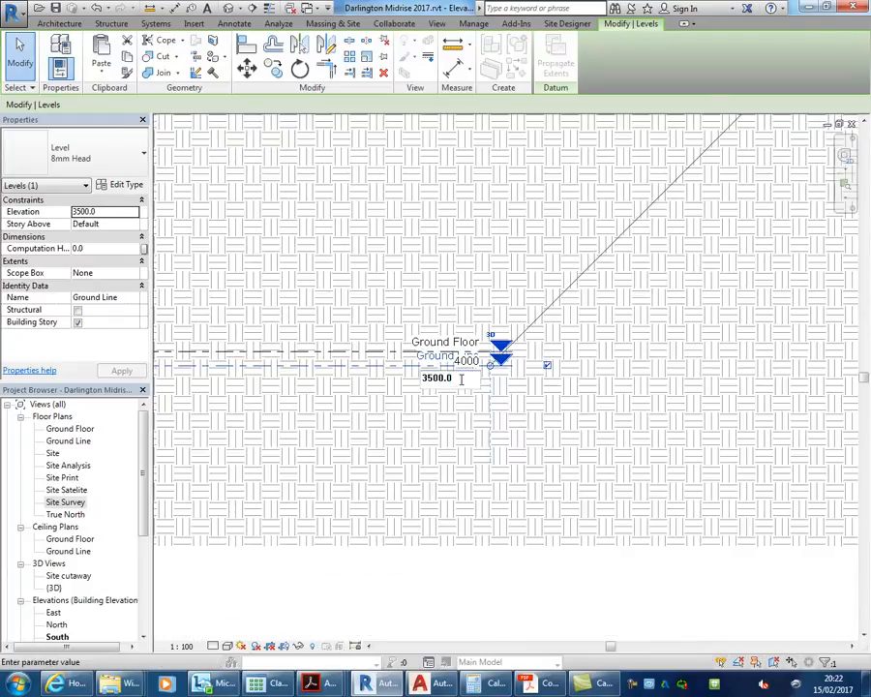
pyautogui.write('0')
pyautogui.press('Return')
pyautogui.scroll(-5, 459, 468)
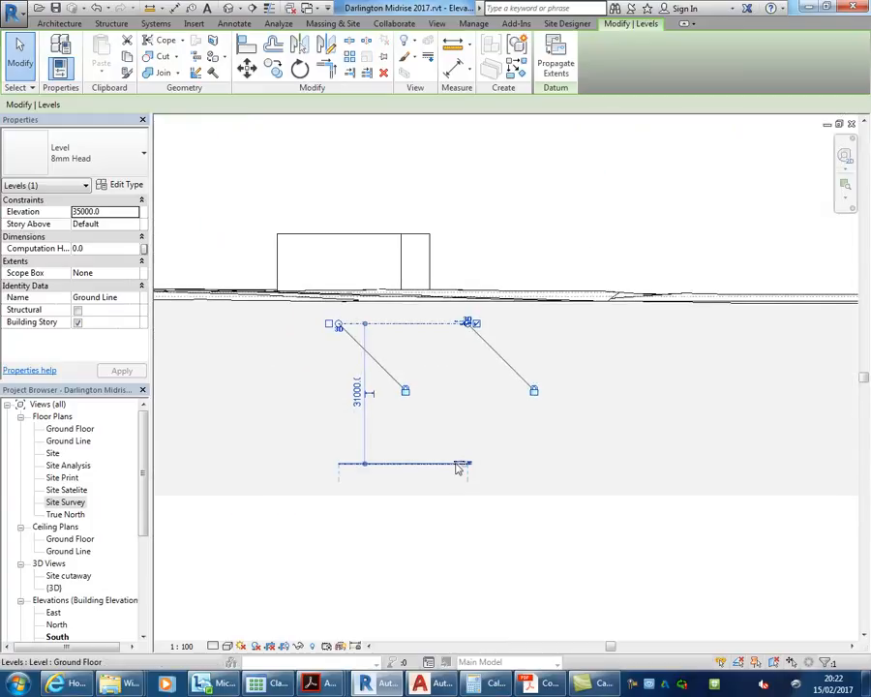
pyautogui.moveTo(442, 405); pyautogui.dragTo(442, 438, button='middle')
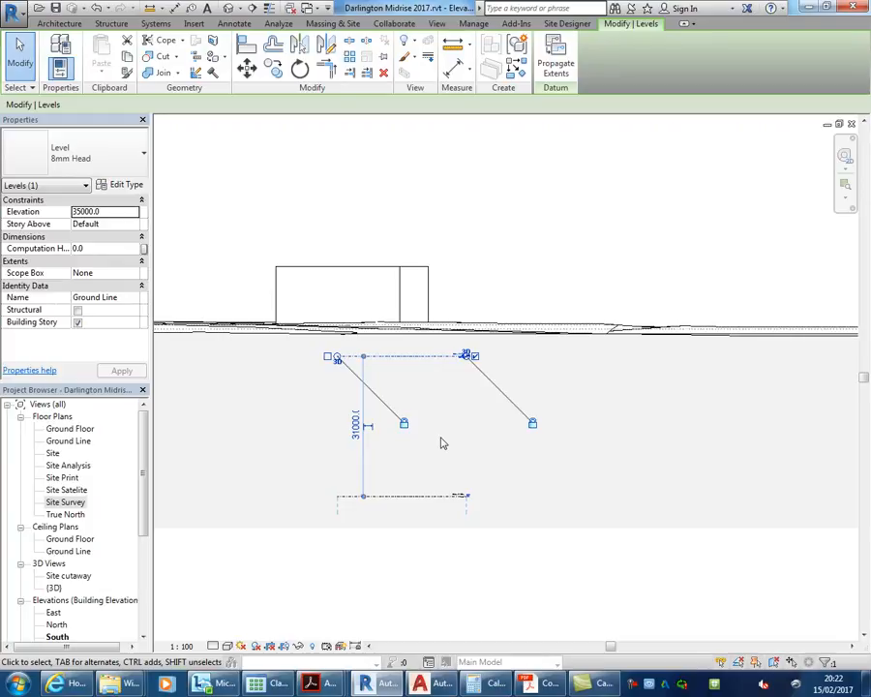
# Return the Ground Line level's elevation to 30000.
pyautogui.scroll(4, 387, 290)
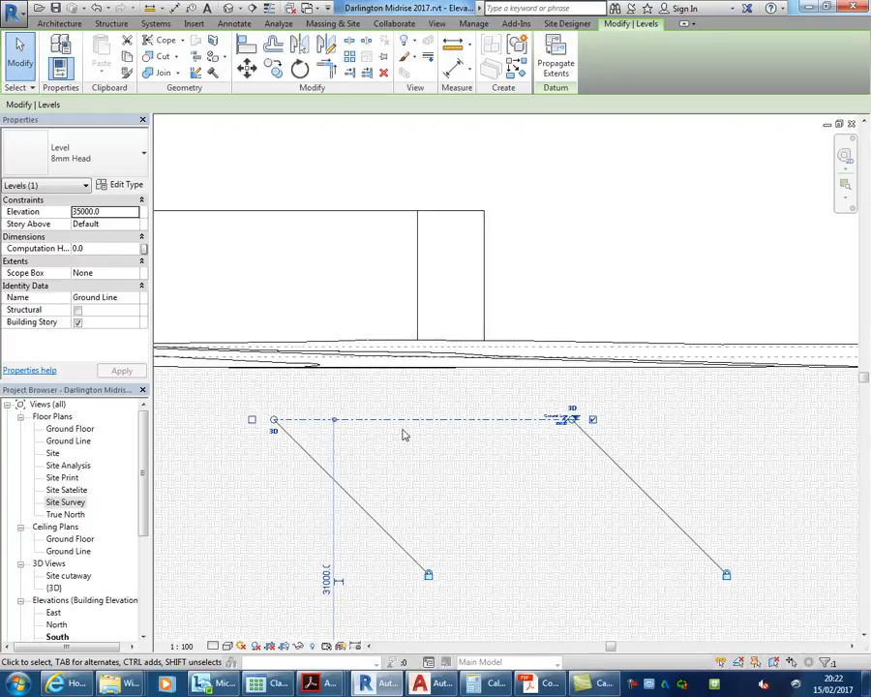
pyautogui.scroll(3, 529, 436)
pyautogui.click(568, 419)
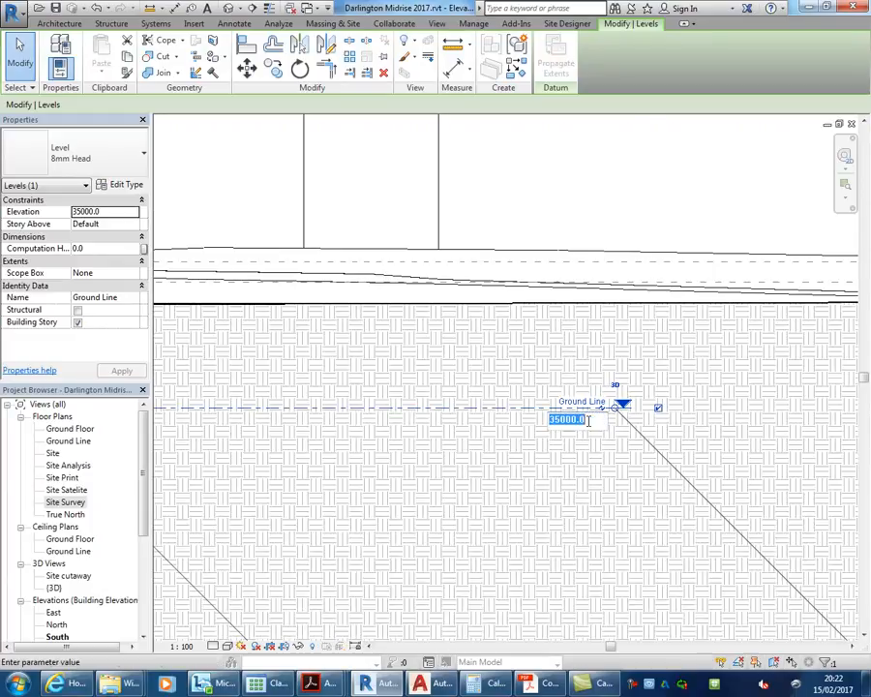
pyautogui.write('30000')
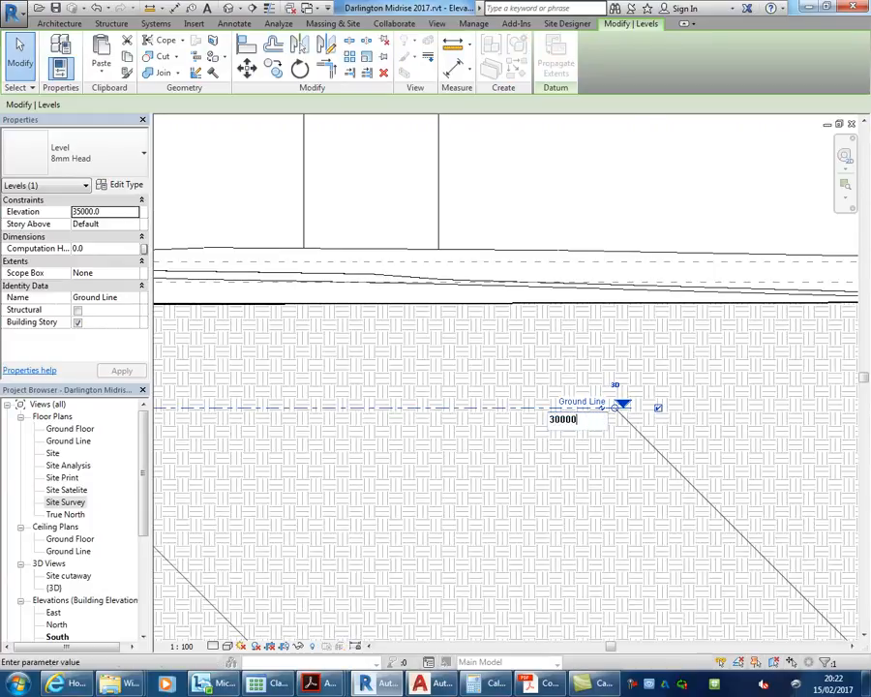
pyautogui.press('Return')
pyautogui.scroll(-6, 368, 360)
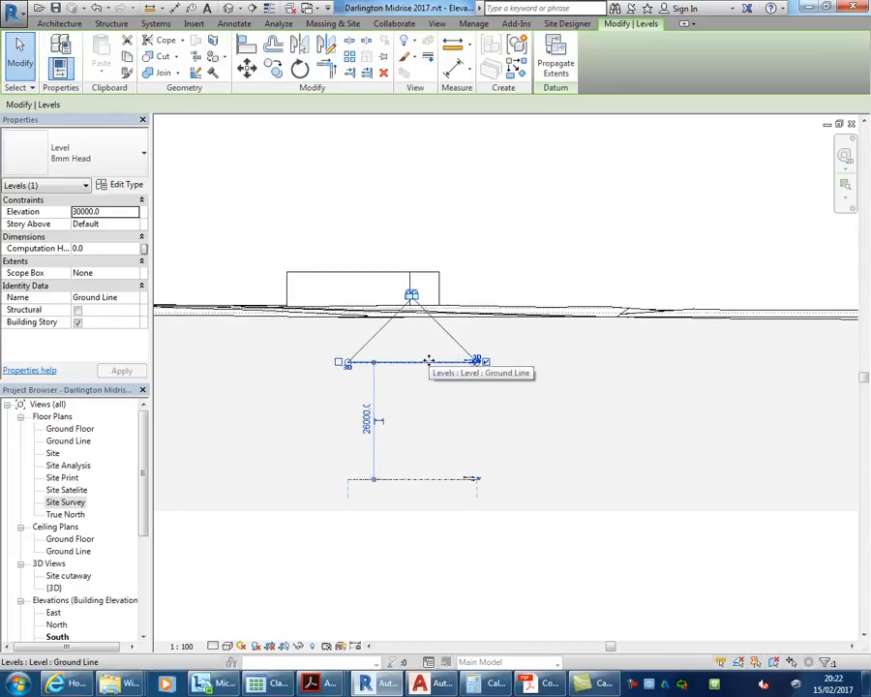
# Move the Ground Floor level up above the Ground Line level to an elevation of about 44200, near the modelled building's base.
pyautogui.click(426, 482)
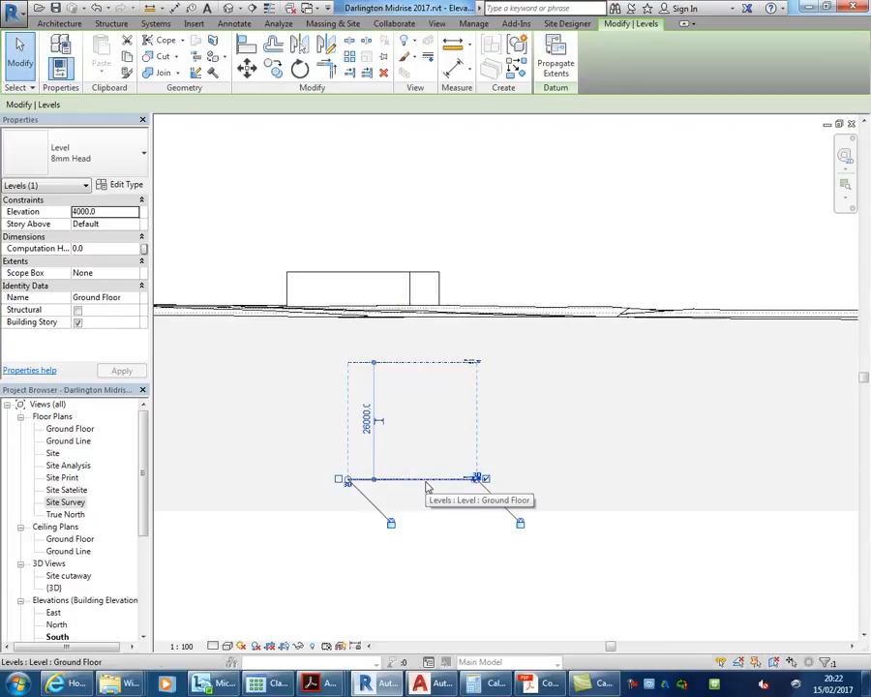
pyautogui.scroll(4, 426, 487)
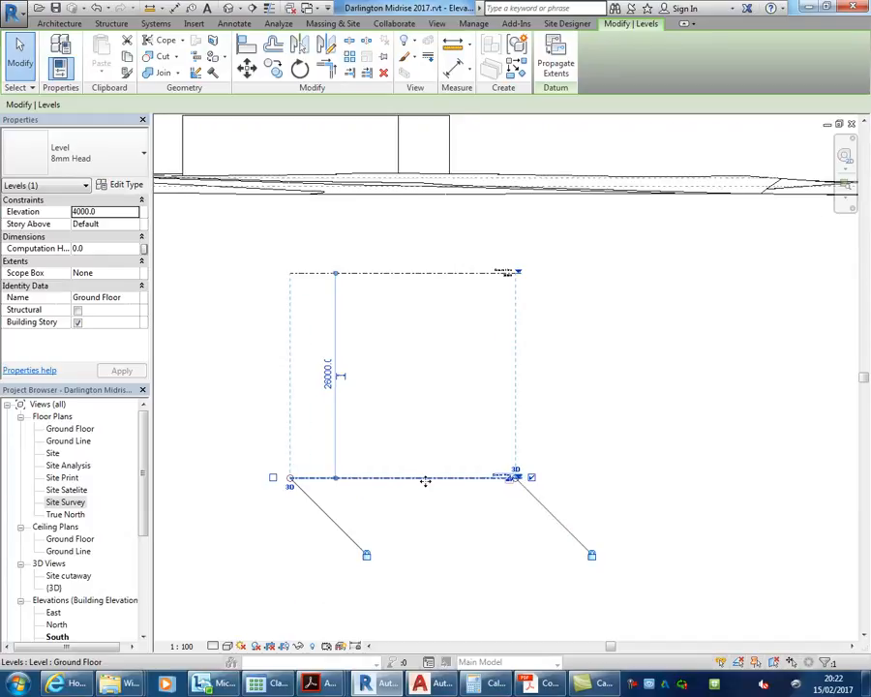
pyautogui.scroll(-2, 441, 484)
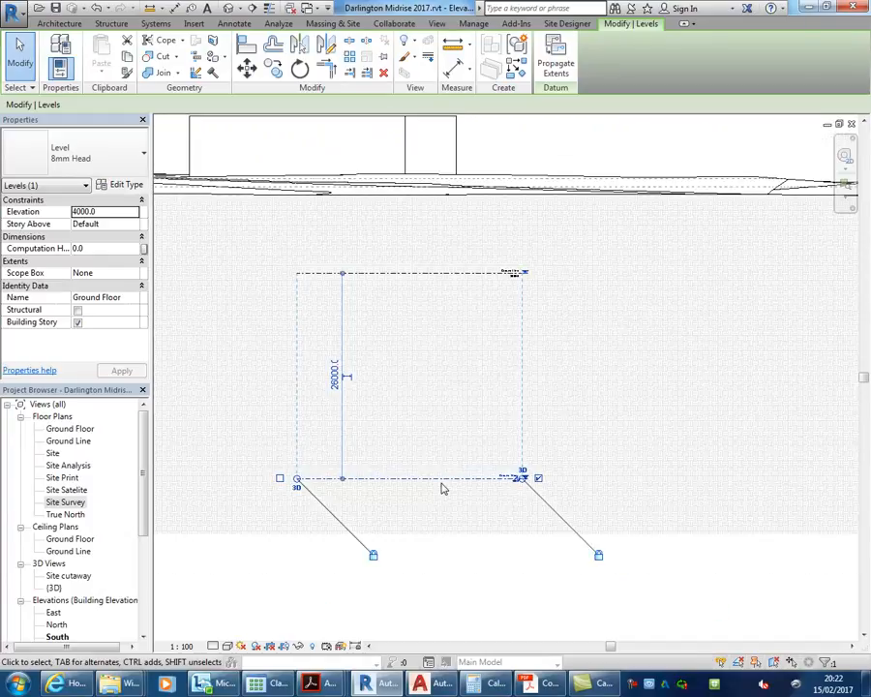
pyautogui.moveTo(440, 478); pyautogui.dragTo(439, 166)
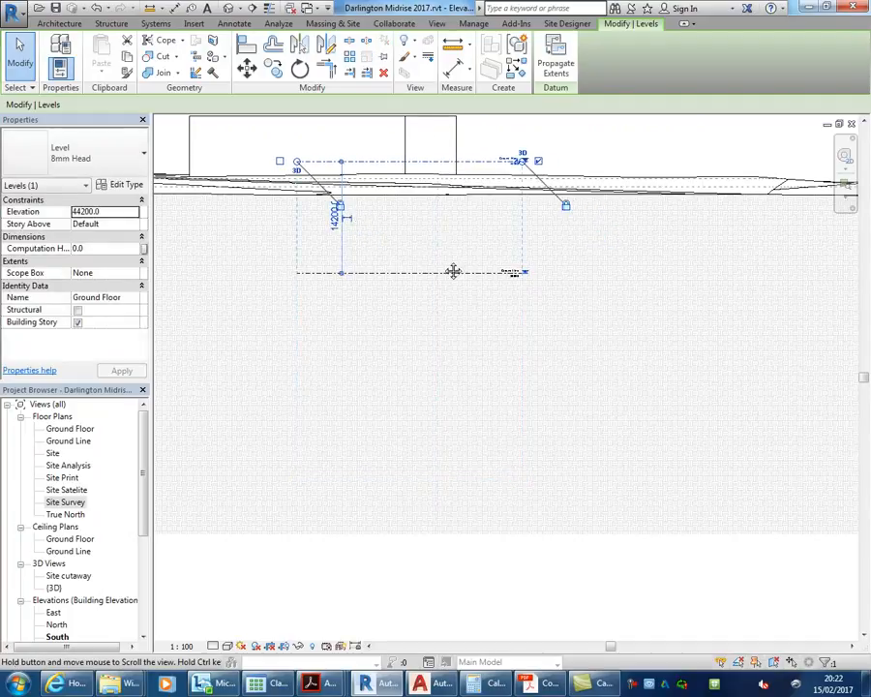
# Examine the Ground Floor and Ground Line levels in relation to the topography and the neighbouring building's base in the South elevation.
pyautogui.moveTo(443, 224); pyautogui.dragTo(466, 359, button='middle')
pyautogui.scroll(4, 447, 248)
pyautogui.scroll(-1, 462, 257)
pyautogui.moveTo(464, 259); pyautogui.dragTo(549, 242, button='middle')
pyautogui.scroll(-1, 548, 241)
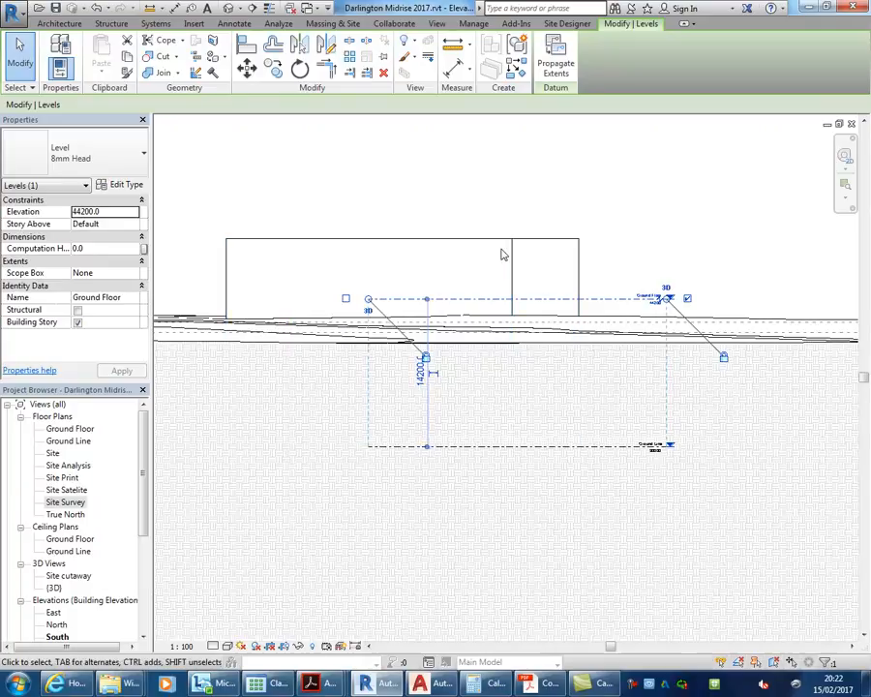
pyautogui.click(627, 447)
pyautogui.scroll(3, 625, 415)
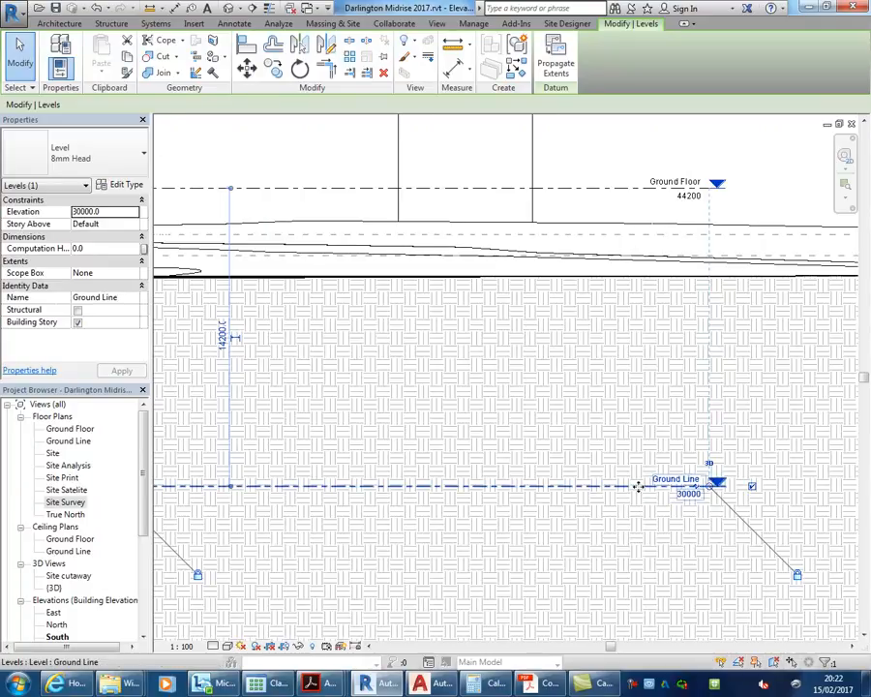
pyautogui.scroll(-3, 637, 485)
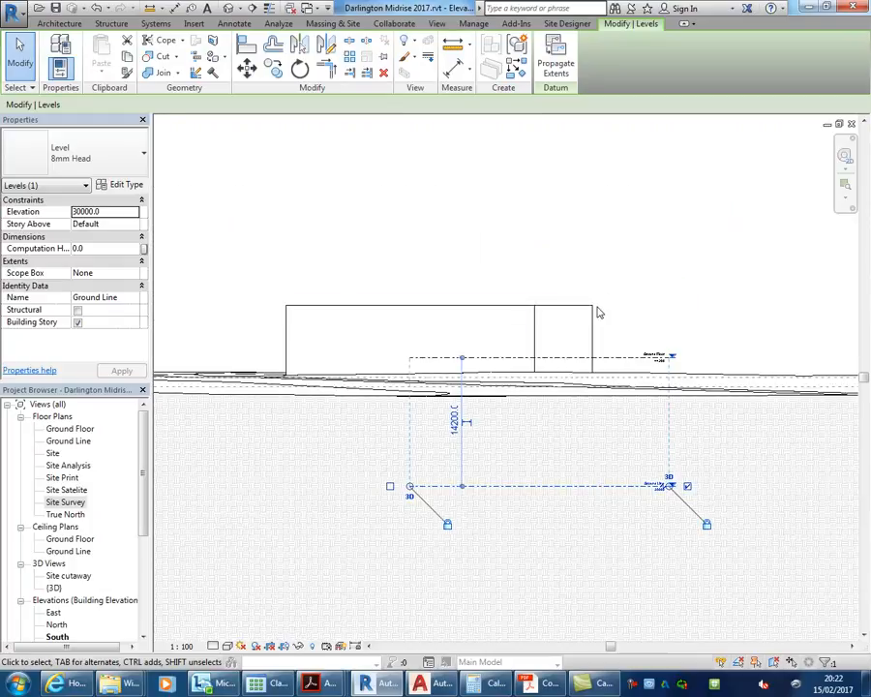
pyautogui.click(592, 311)
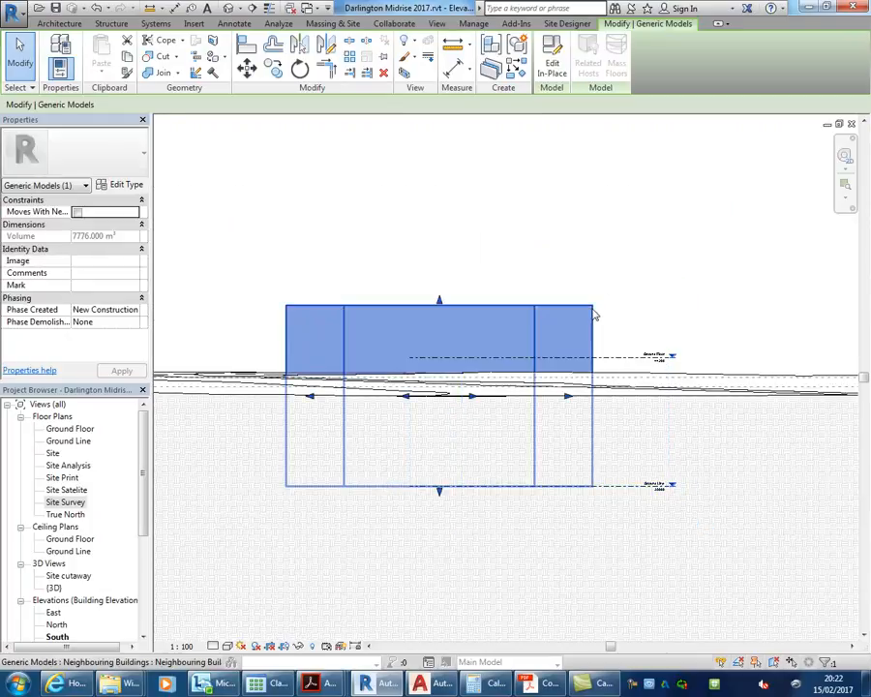
pyautogui.click(626, 494)
pyautogui.click(624, 305)
pyautogui.moveTo(624, 305); pyautogui.dragTo(651, 299, button='middle')
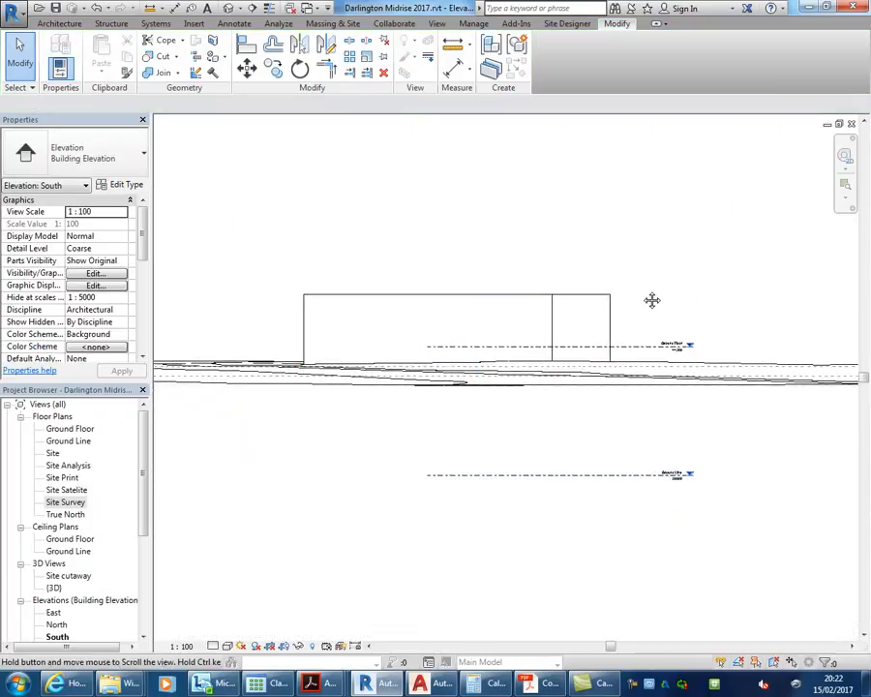
pyautogui.scroll(2, 639, 298)
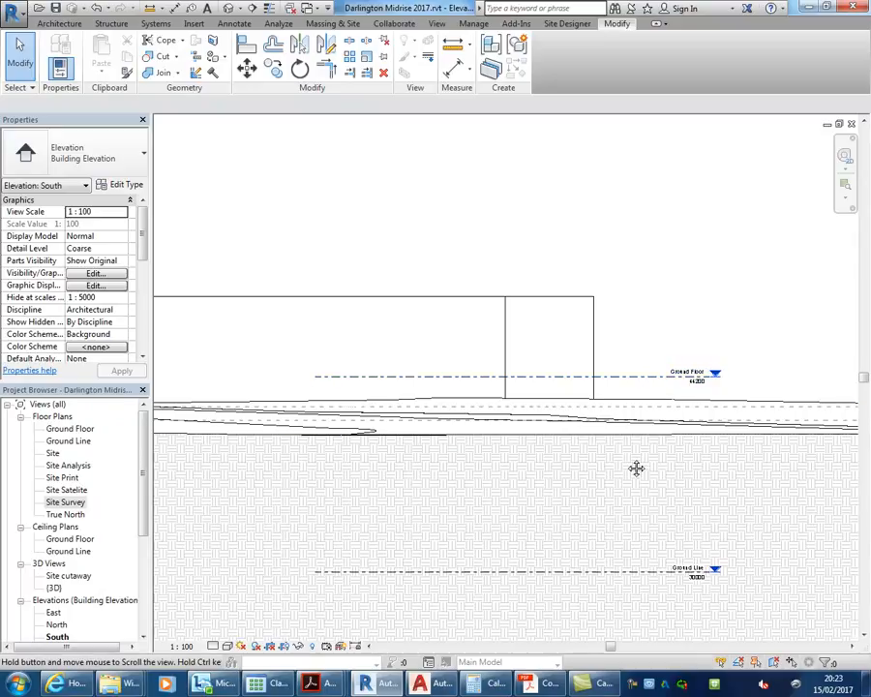
pyautogui.moveTo(659, 559); pyautogui.dragTo(575, 508, button='middle')
pyautogui.scroll(2, 576, 506)
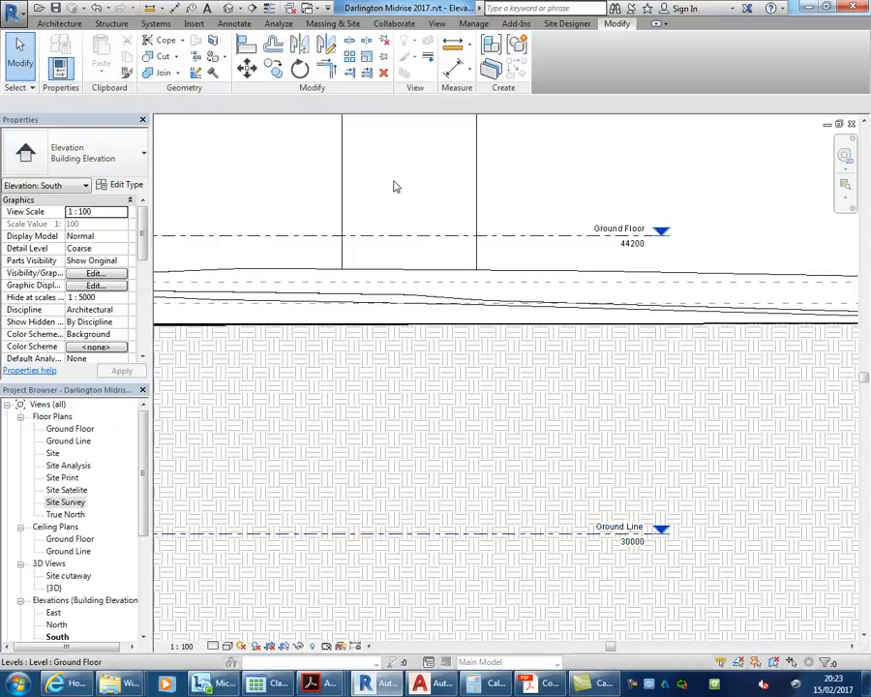
# Measure the neighbouring building's height from its upper corner down to the topography surface.
pyautogui.scroll(-2, 477, 174)
pyautogui.moveTo(479, 180); pyautogui.dragTo(591, 284, button='middle')
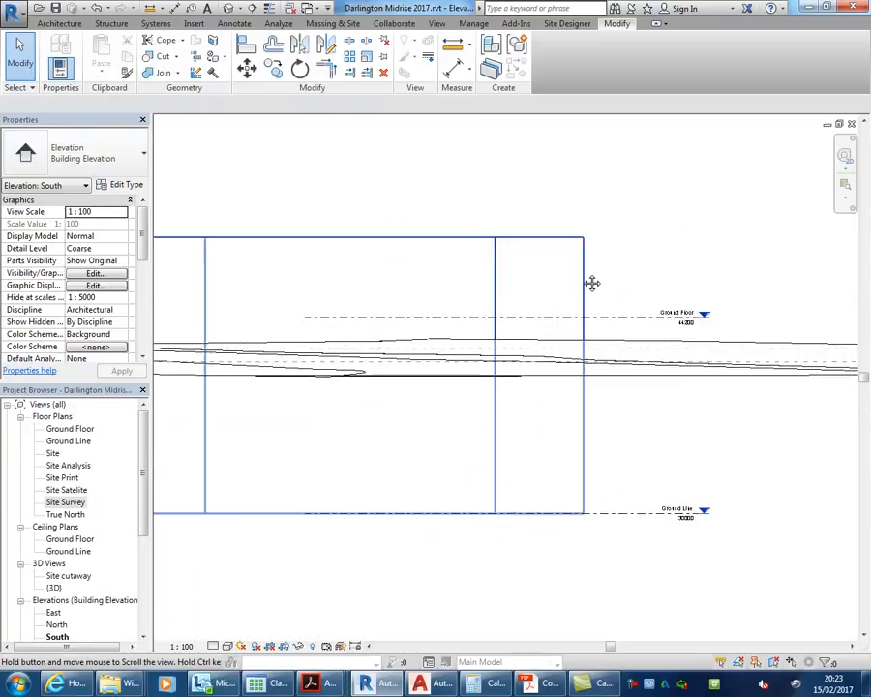
pyautogui.scroll(1, 580, 281)
pyautogui.click(581, 280)
pyautogui.moveTo(231, 202); pyautogui.dragTo(330, 214, button='middle')
pyautogui.scroll(-1, 330, 214)
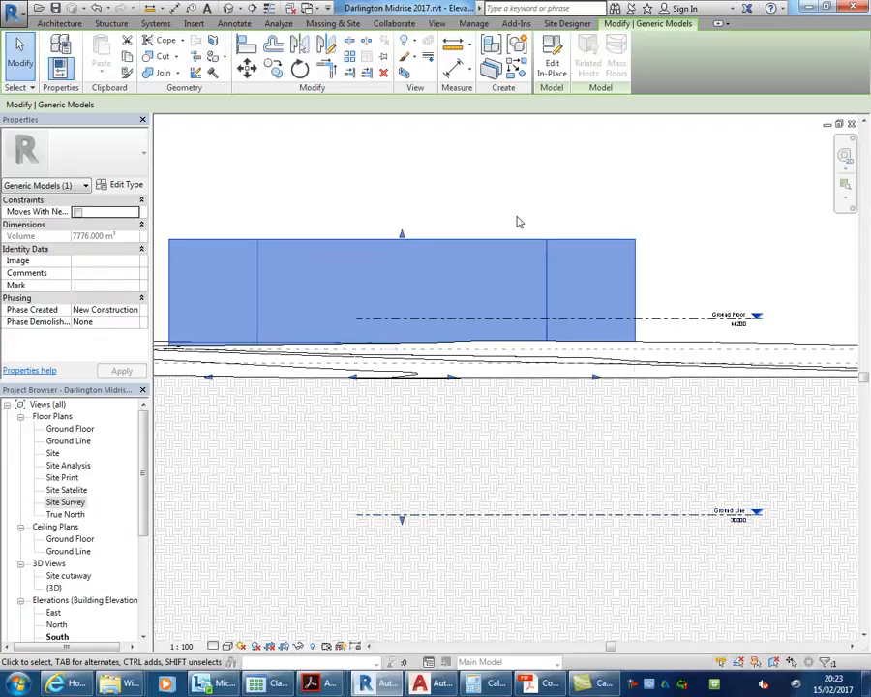
pyautogui.click(513, 161)
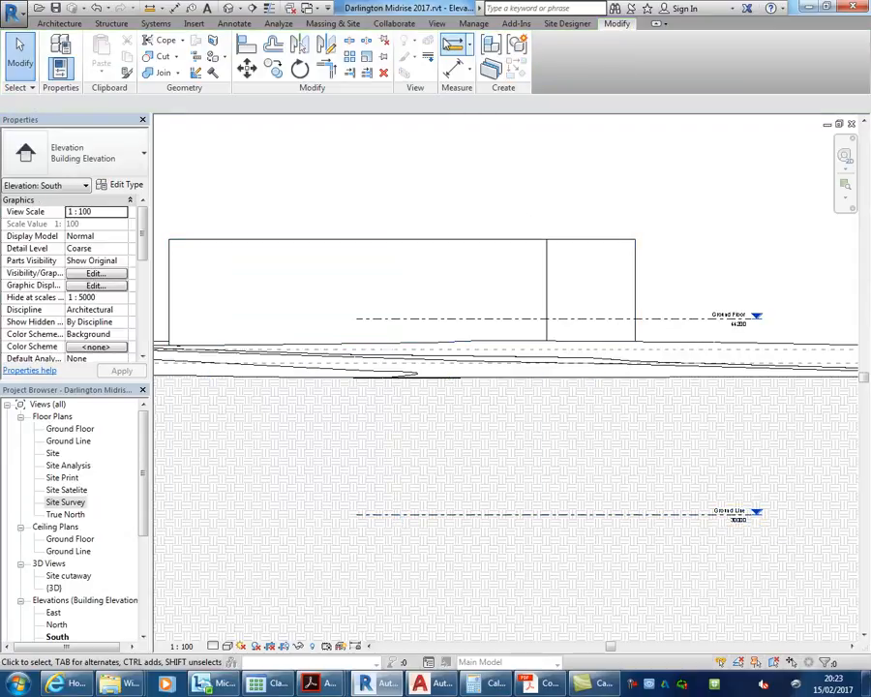
pyautogui.click(452, 45)
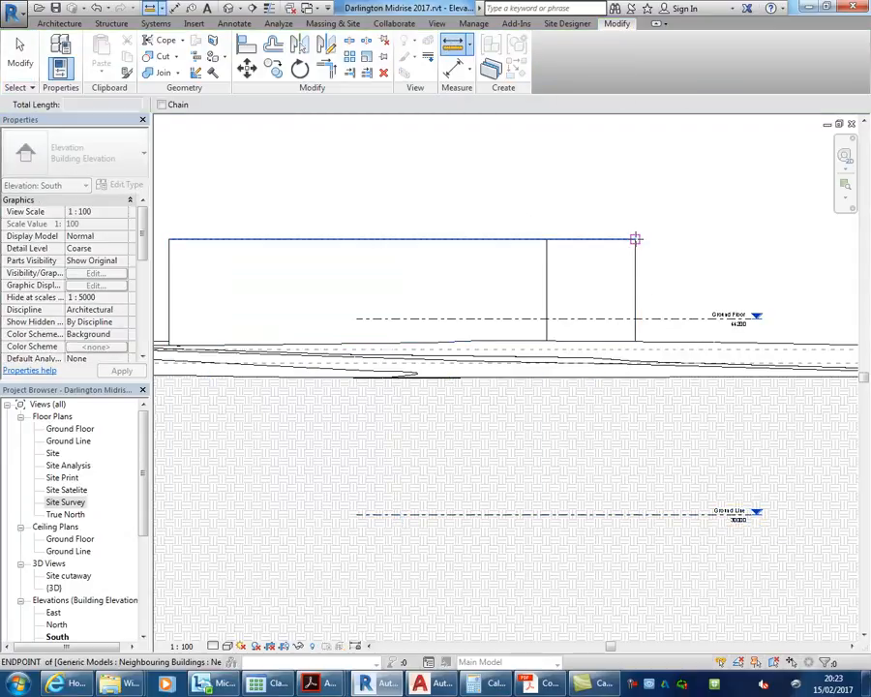
pyautogui.click(635, 238)
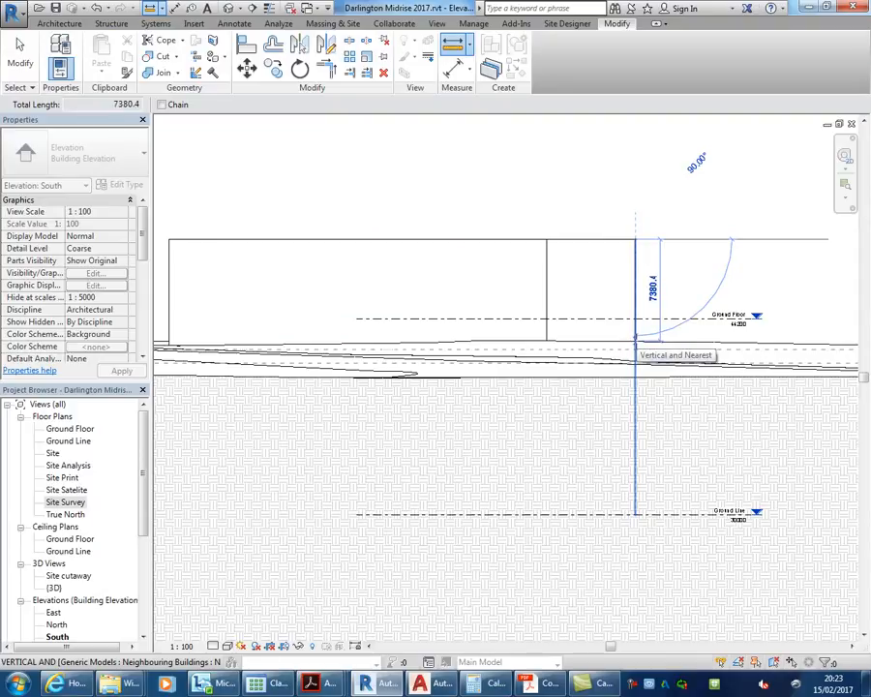
pyautogui.press('Escape')
pyautogui.press('Escape')
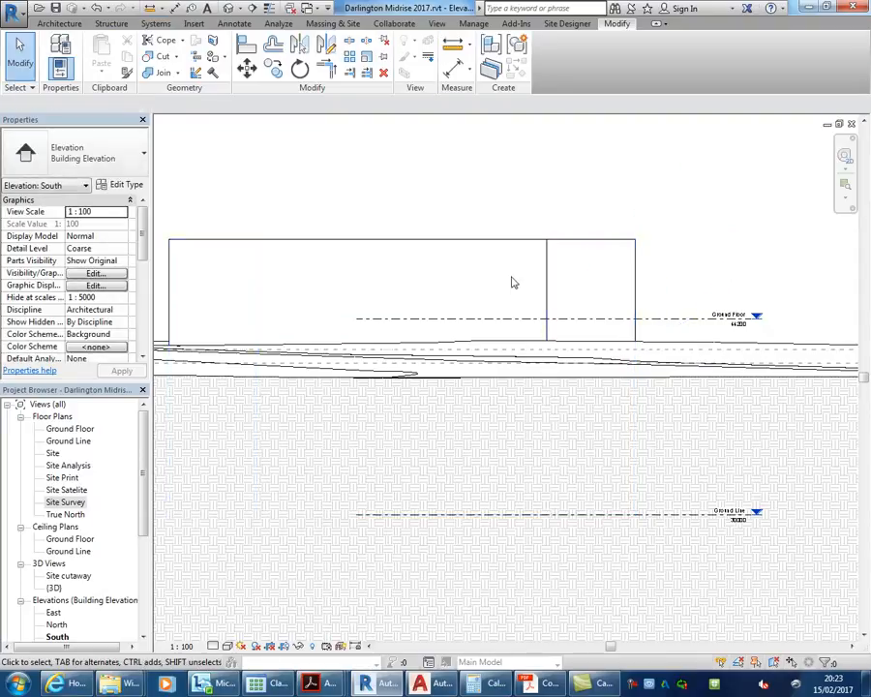
# Inspect the neighbouring building's full extrusion extent between the Ground Line level and its roof.
pyautogui.scroll(-1, 406, 164)
pyautogui.moveTo(406, 166); pyautogui.dragTo(417, 240, button='middle')
pyautogui.moveTo(343, 236); pyautogui.dragTo(352, 264, button='middle')
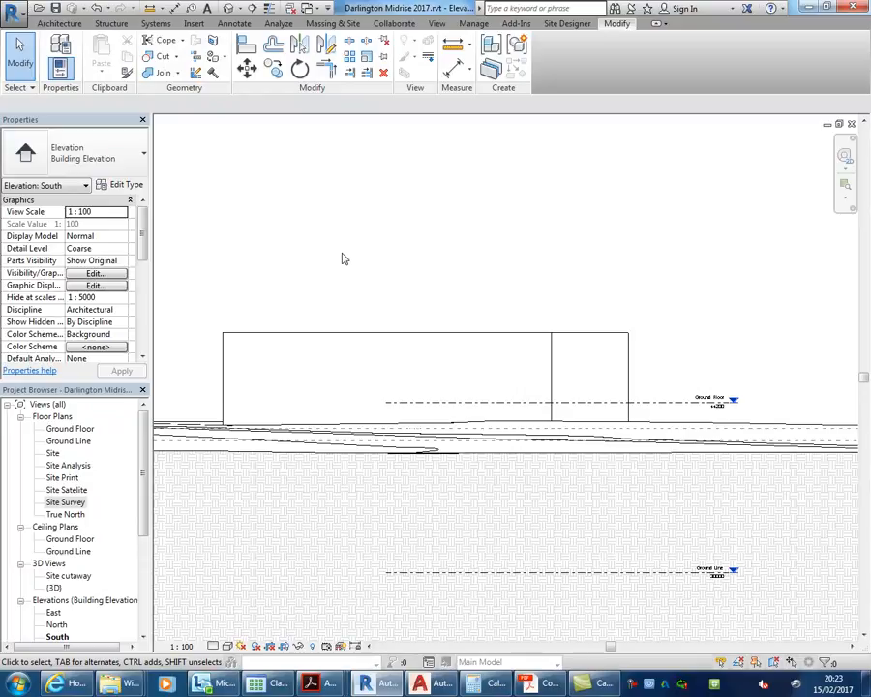
pyautogui.scroll(-2, 369, 327)
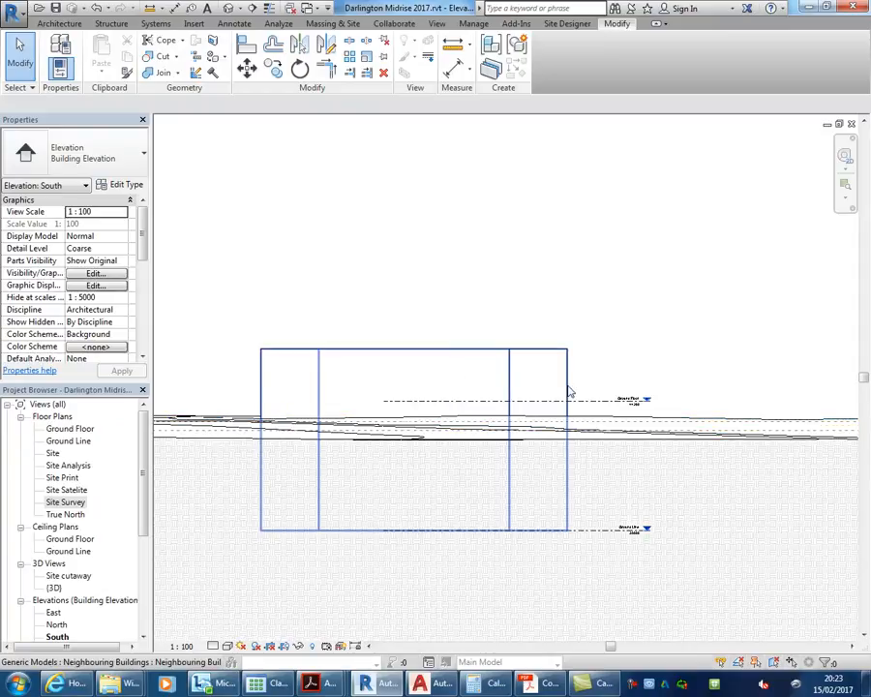
pyautogui.scroll(2, 550, 325)
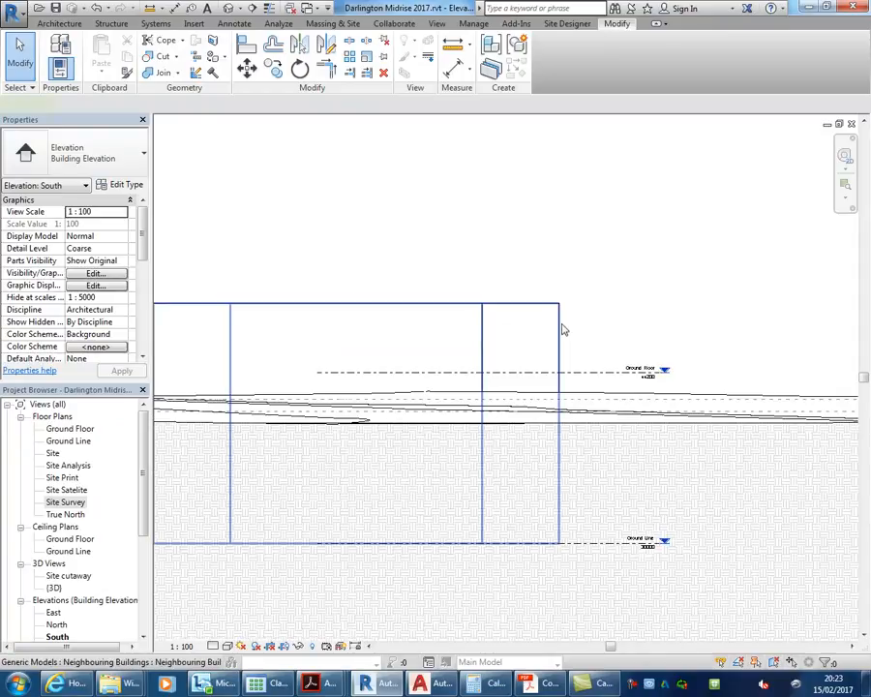
pyautogui.click(560, 327)
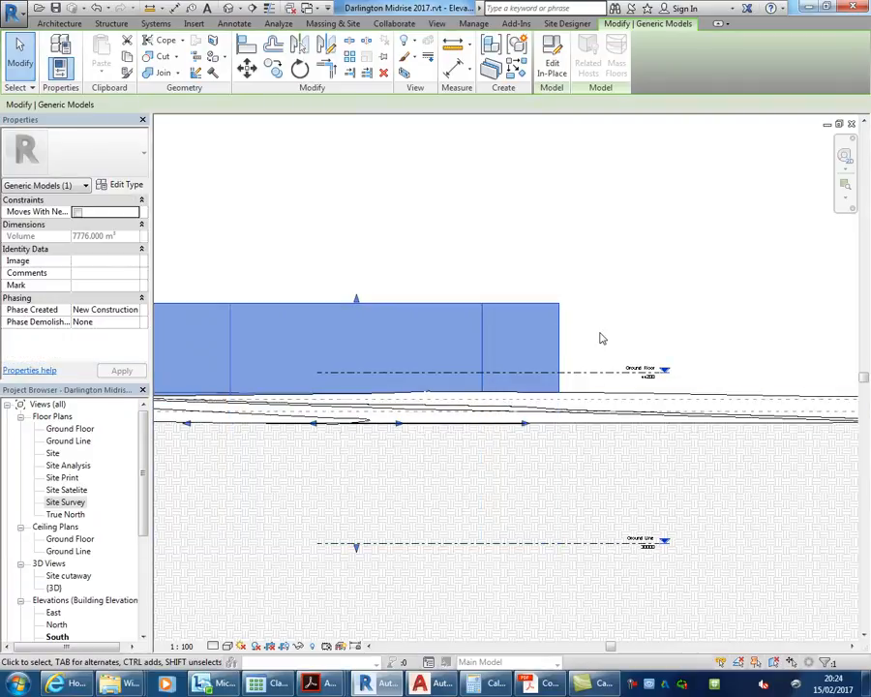
pyautogui.click(437, 216)
pyautogui.scroll(-2, 488, 302)
pyautogui.moveTo(487, 301); pyautogui.dragTo(484, 290, button='middle')
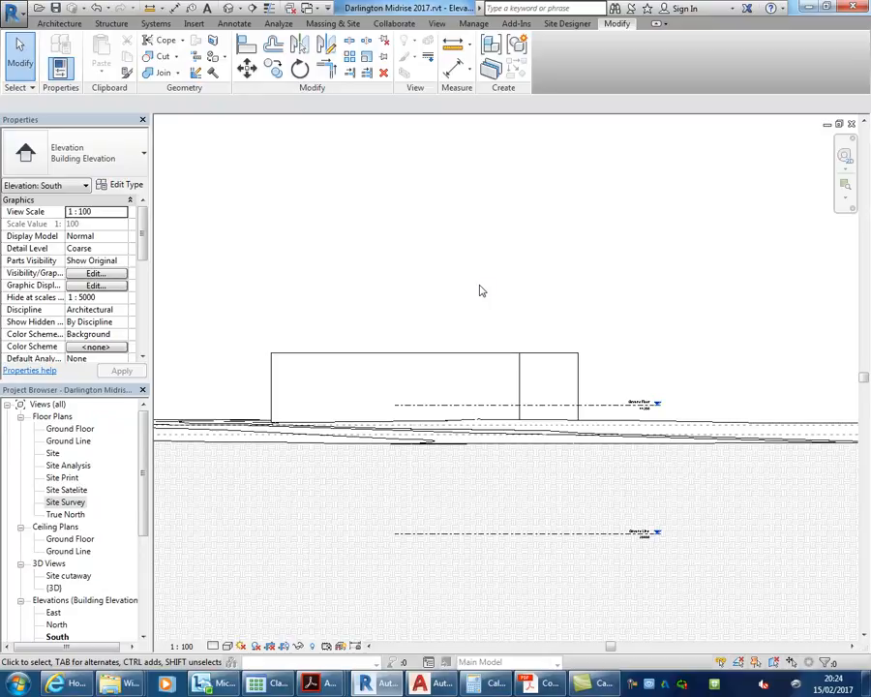
# Edit the neighbouring building in place, set its Extrusion End to 43000 and finish the model.
pyautogui.click(459, 354)
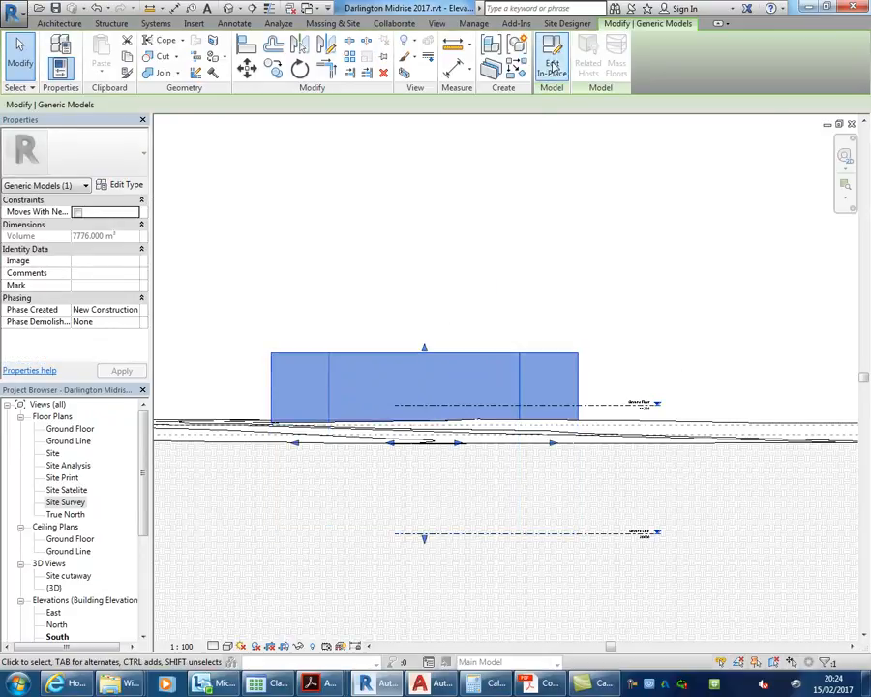
pyautogui.click(551, 66)
pyautogui.click(464, 354)
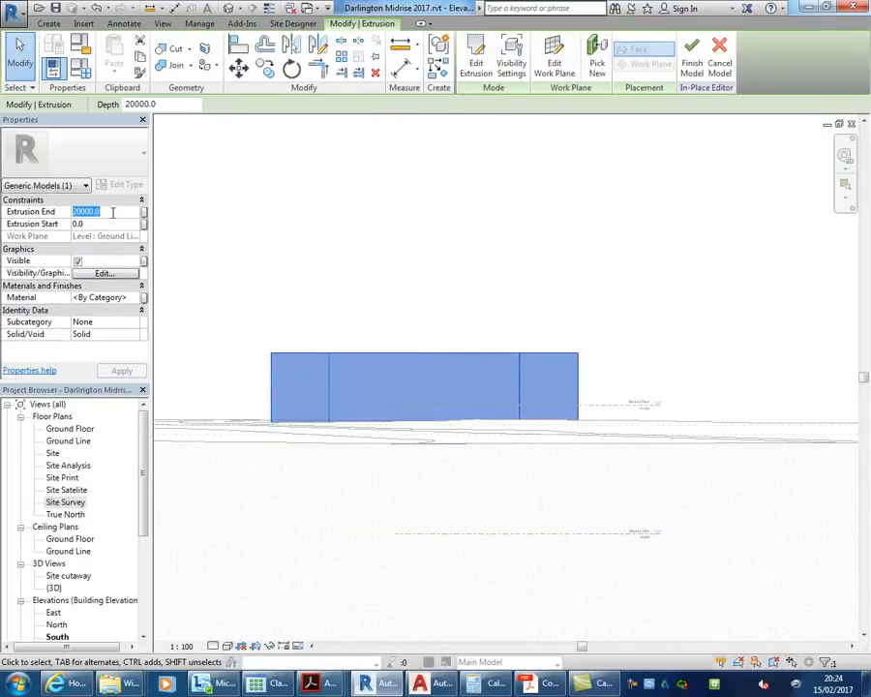
pyautogui.write('43000')
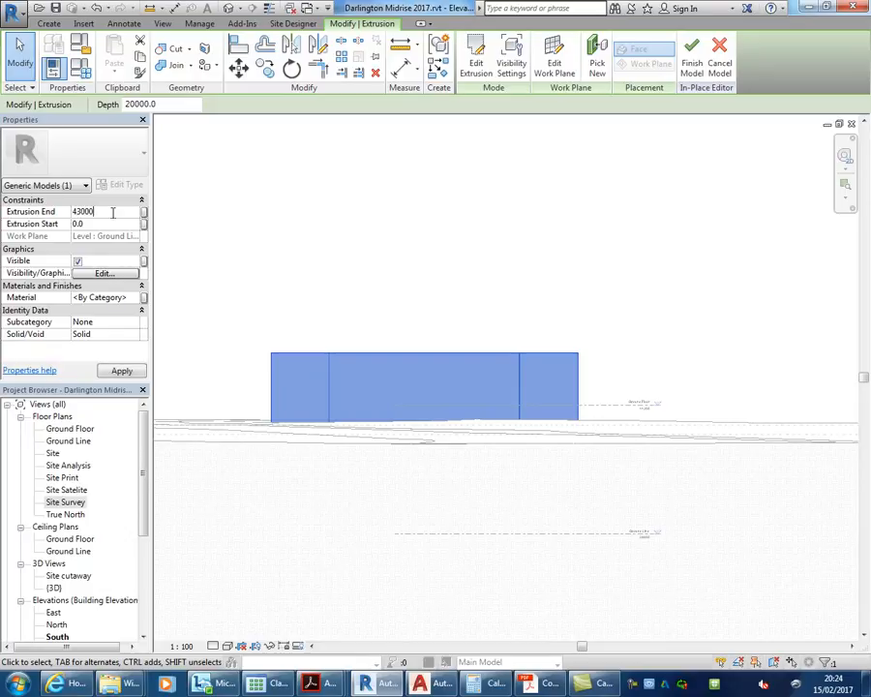
pyautogui.press('Return')
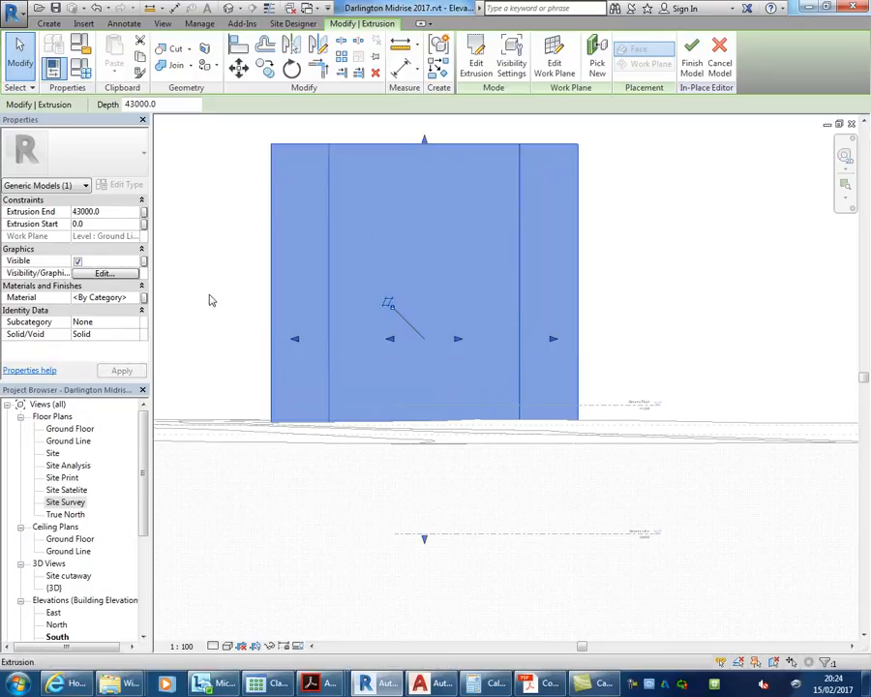
pyautogui.click(214, 293)
pyautogui.scroll(-2, 222, 295)
pyautogui.moveTo(230, 297); pyautogui.dragTo(244, 301, button='middle')
pyautogui.scroll(1, 247, 302)
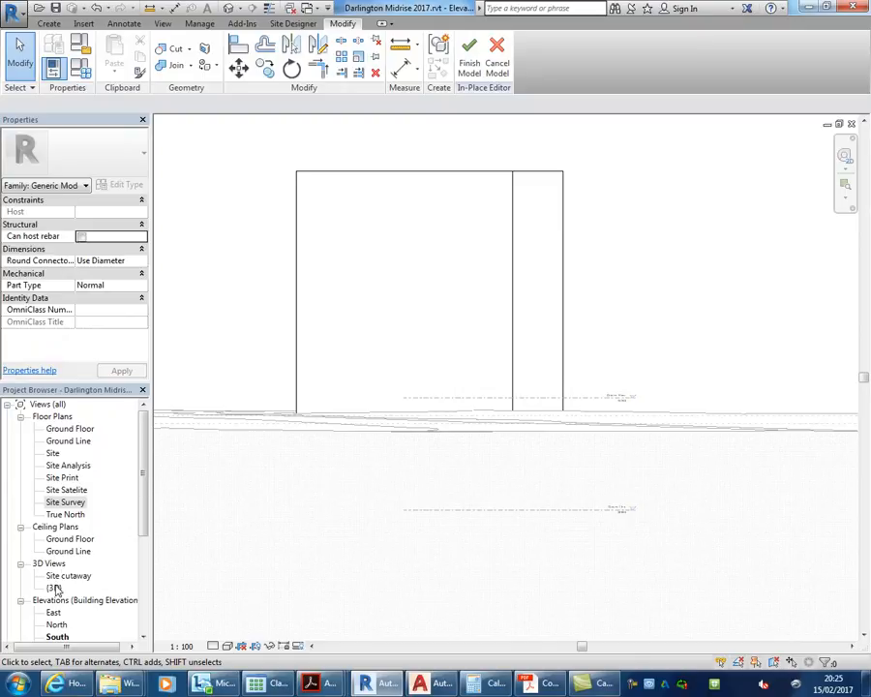
pyautogui.click(469, 66)
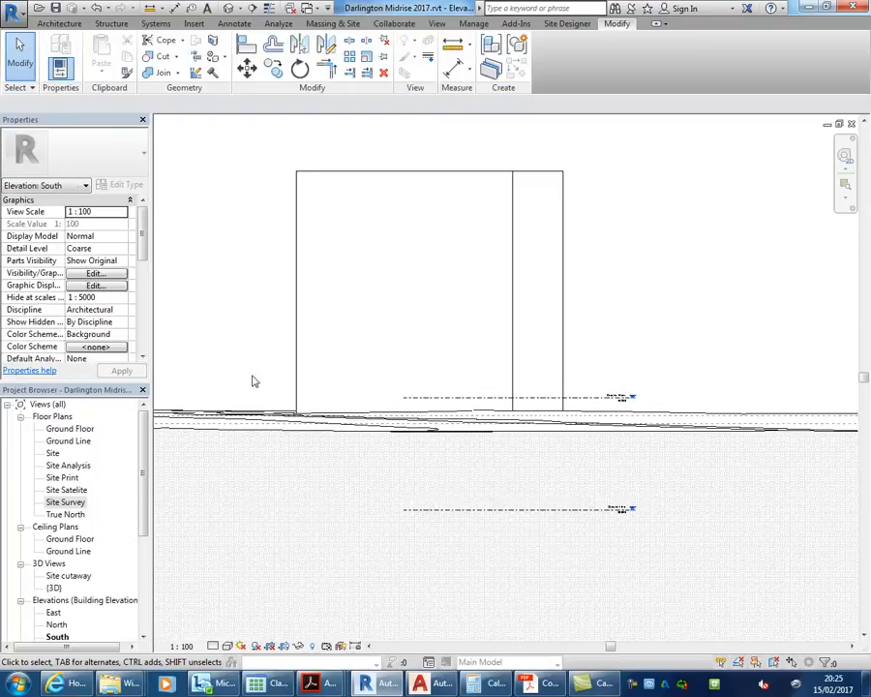
# Open the Site cutaway 3D view and inspect the neighbouring building's height on the site.
pyautogui.click(58, 576)
pyautogui.doubleClick(58, 575)
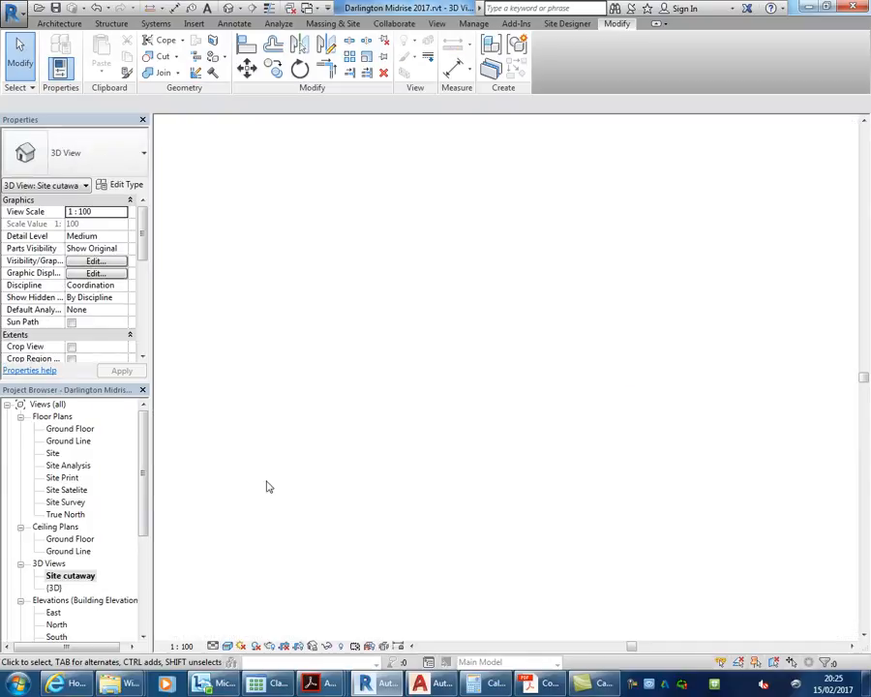
pyautogui.moveTo(366, 362); pyautogui.dragTo(361, 381, button='middle')
pyautogui.moveTo(411, 177); pyautogui.dragTo(353, 212, button='middle')
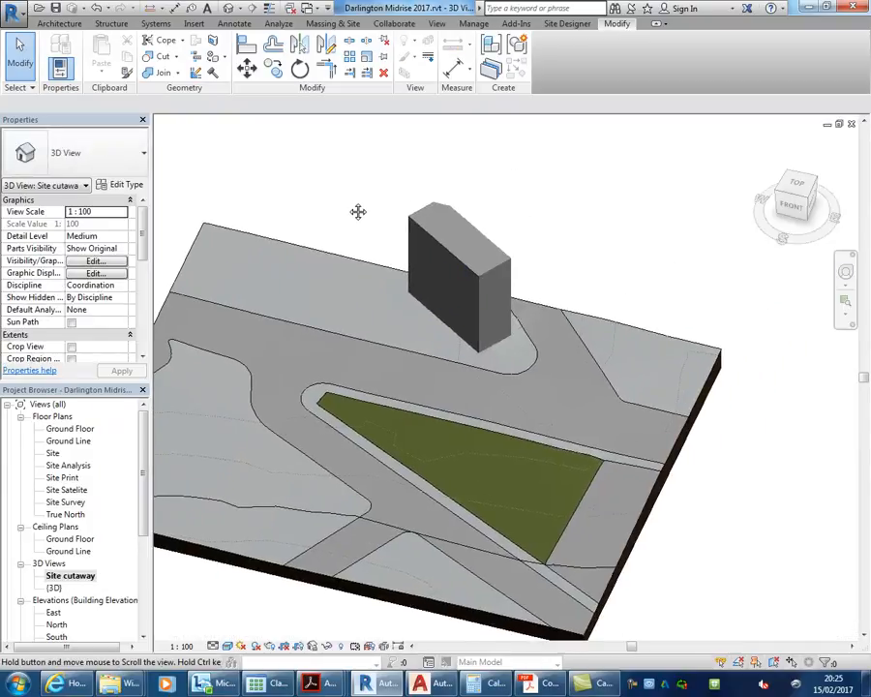
pyautogui.scroll(4, 362, 198)
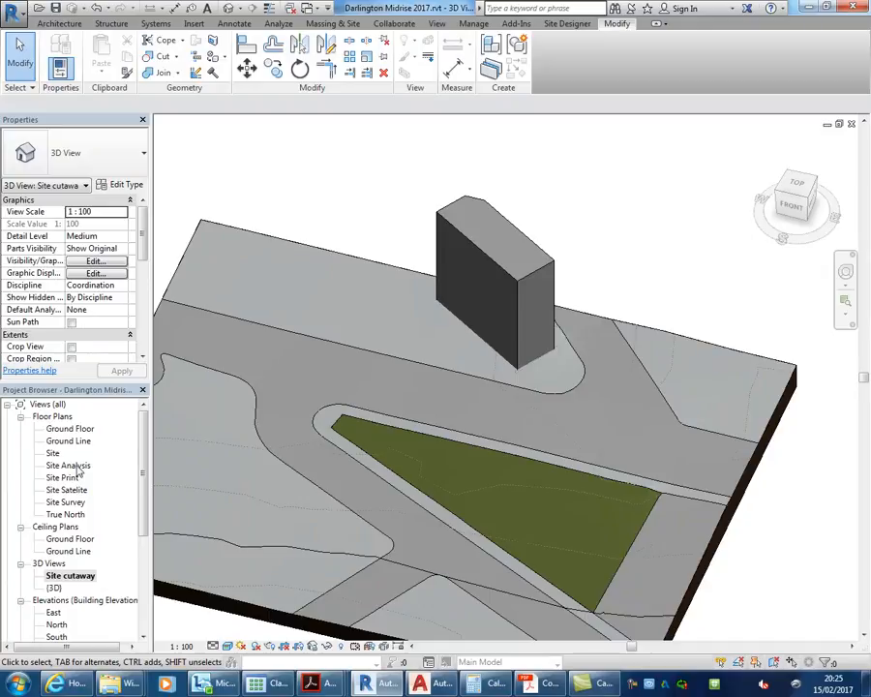
# In the Site Analysis floor plan, set the View Range's Bottom and View Depth levels to Unlimited and apply them.
pyautogui.doubleClick(70, 466)
pyautogui.scroll(-5, 442, 310)
pyautogui.moveTo(442, 319); pyautogui.dragTo(384, 396, button='middle')
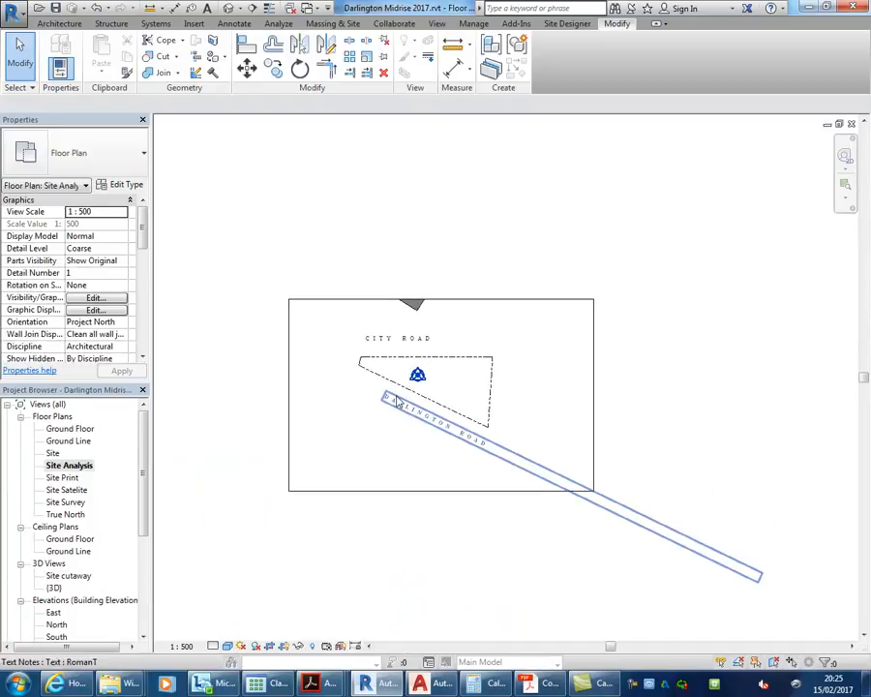
pyautogui.scroll(2, 392, 397)
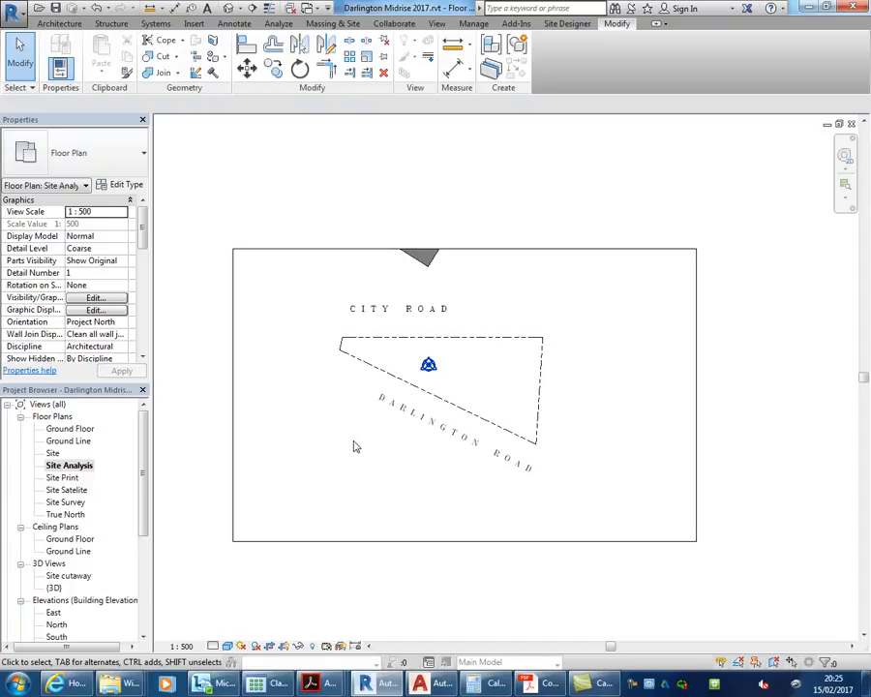
pyautogui.moveTo(144, 237); pyautogui.dragTo(143, 309)
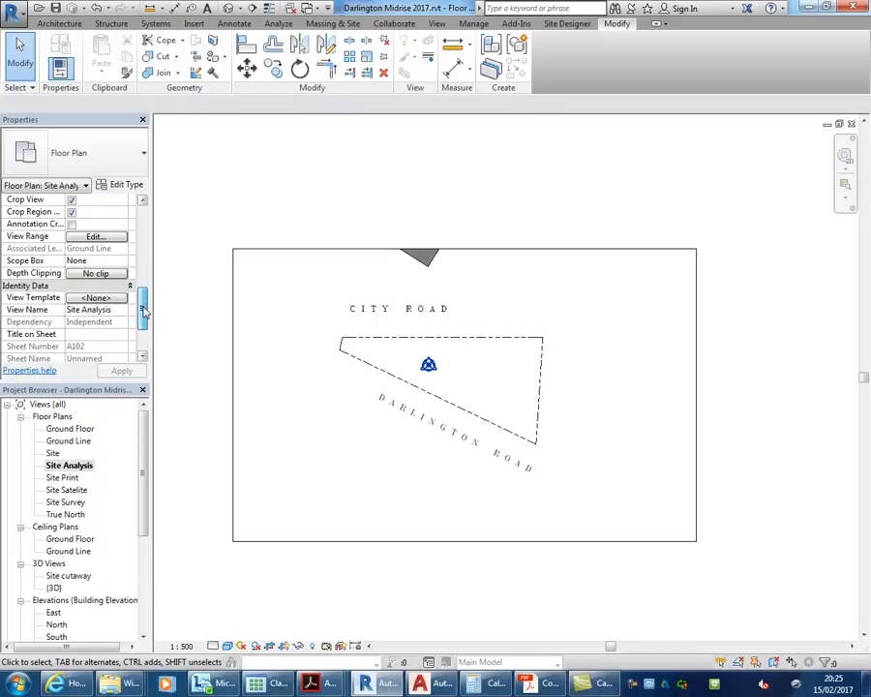
pyautogui.click(86, 238)
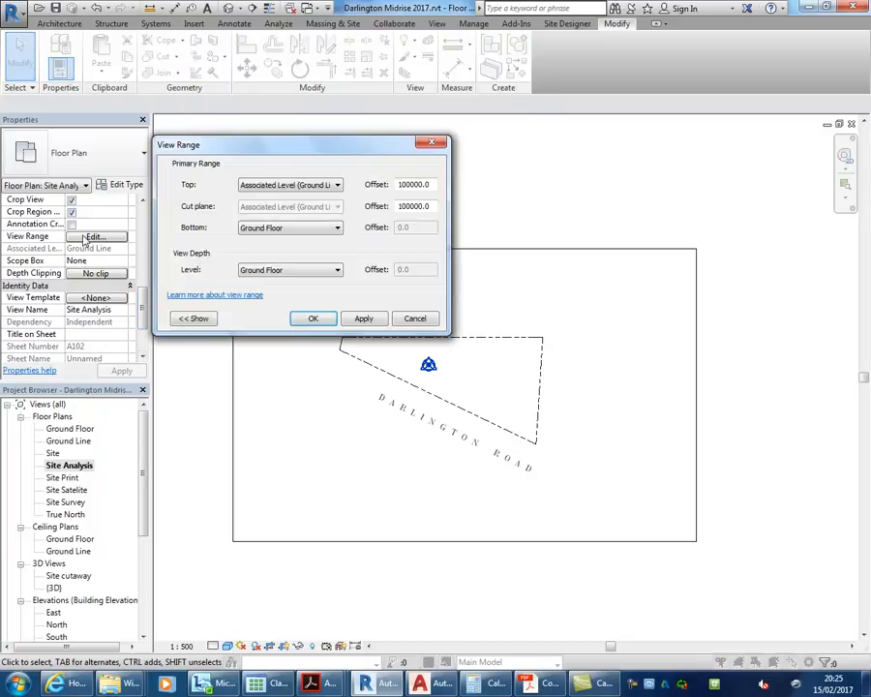
pyautogui.click(306, 229)
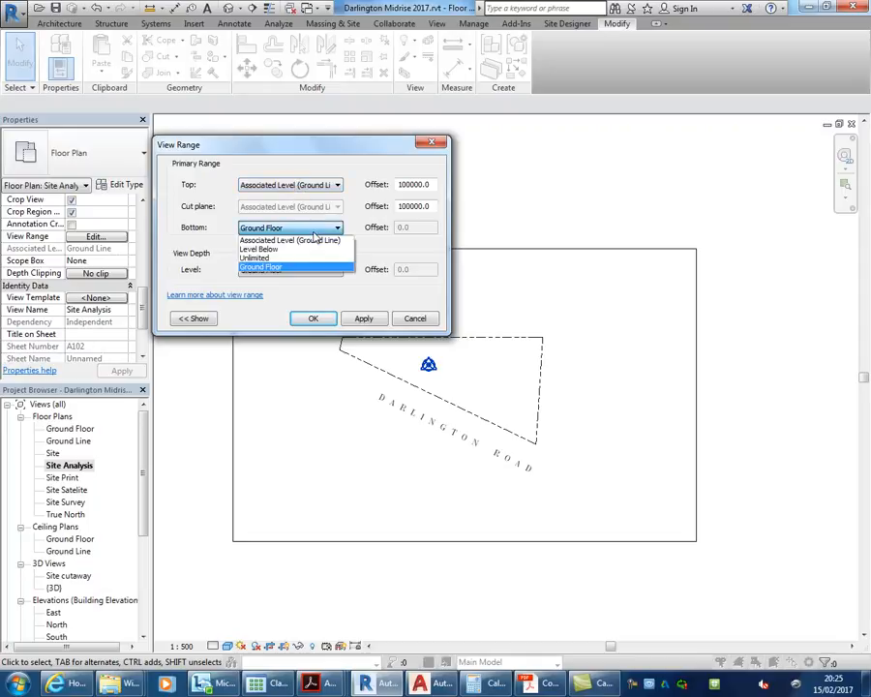
pyautogui.click(271, 260)
pyautogui.click(274, 270)
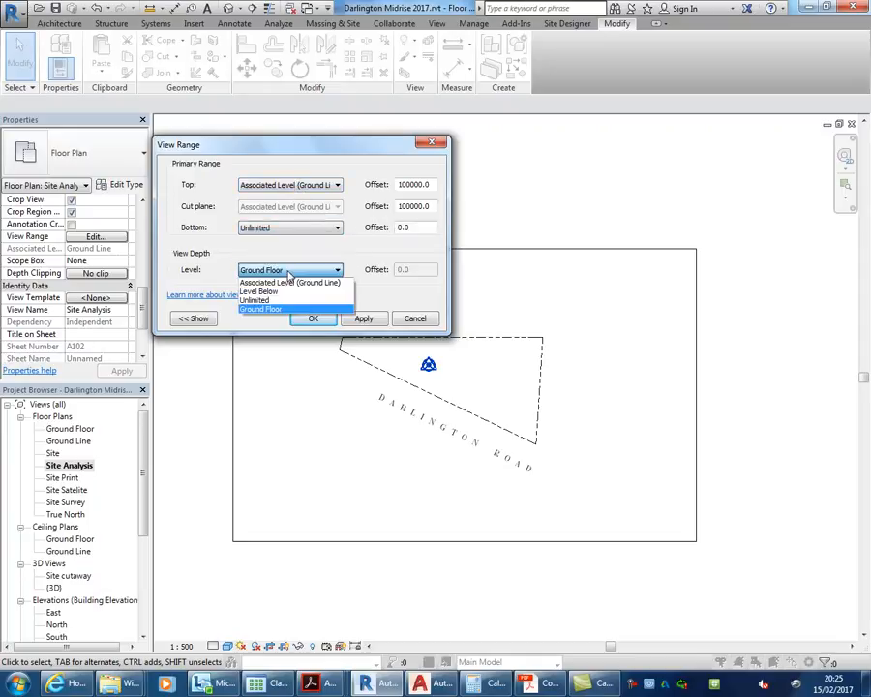
pyautogui.click(283, 300)
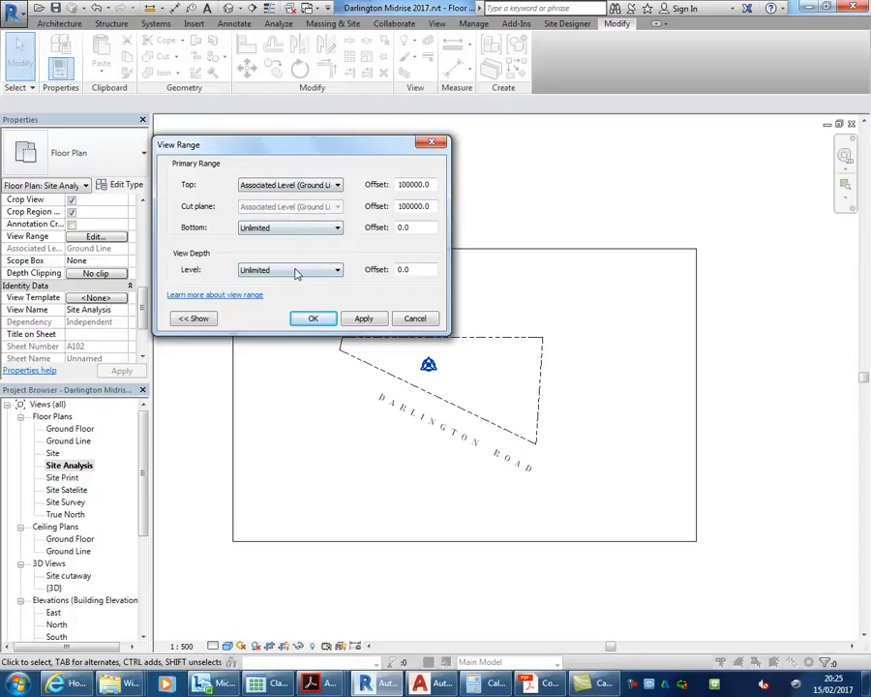
pyautogui.click(311, 320)
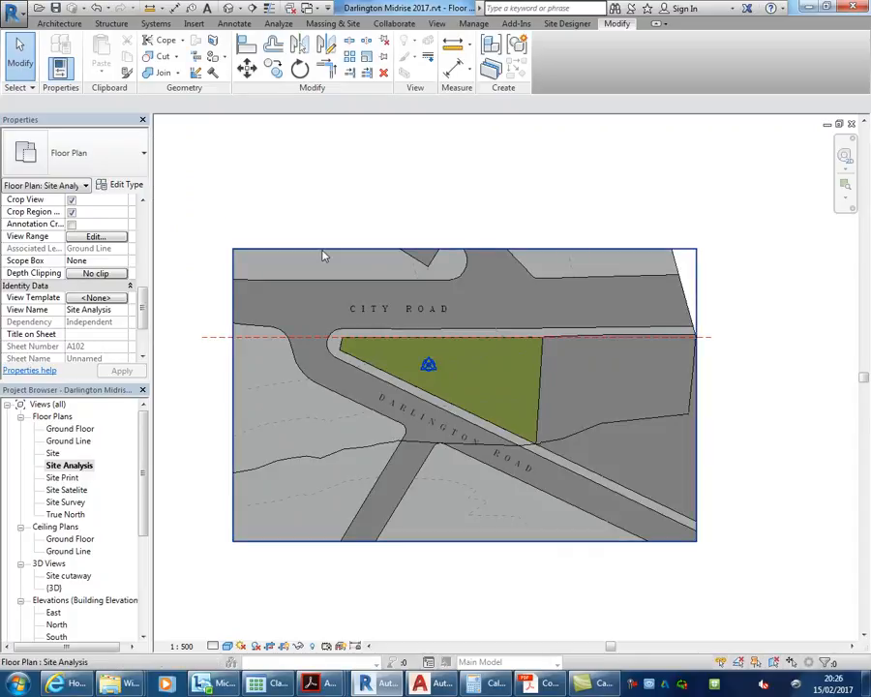
# Shift the Site Analysis crop region upward by raising its lower and upper edges to take in the neighbouring building.
pyautogui.click(457, 541)
pyautogui.moveTo(464, 541); pyautogui.dragTo(468, 506)
pyautogui.moveTo(464, 248); pyautogui.dragTo(464, 213)
# Open sheet A102 and nudge the site analysis viewport down until it sits inside the A3 title block's drawing area.
pyautogui.moveTo(141, 453); pyautogui.dragTo(142, 548)
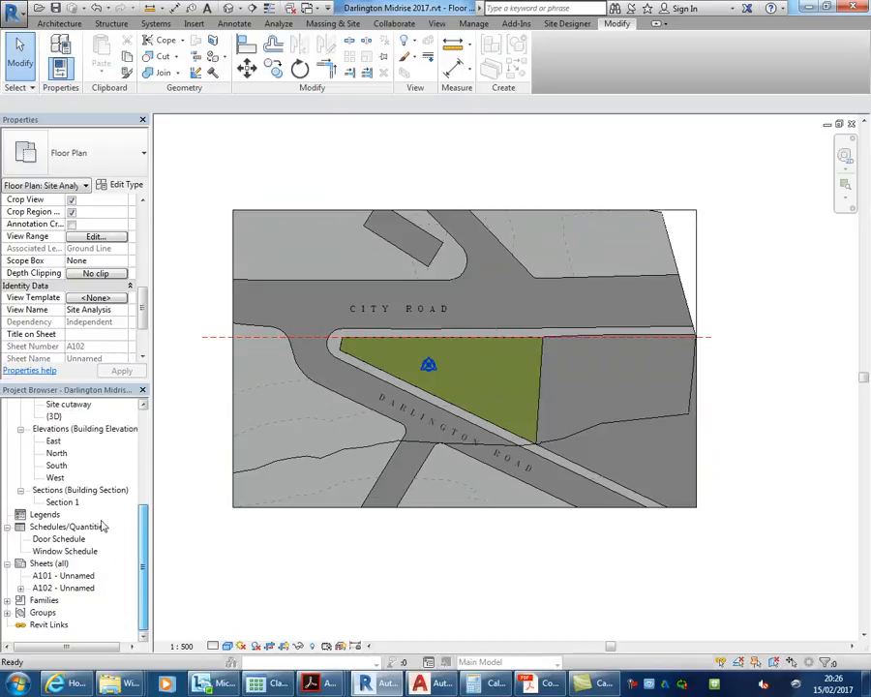
pyautogui.doubleClick(85, 587)
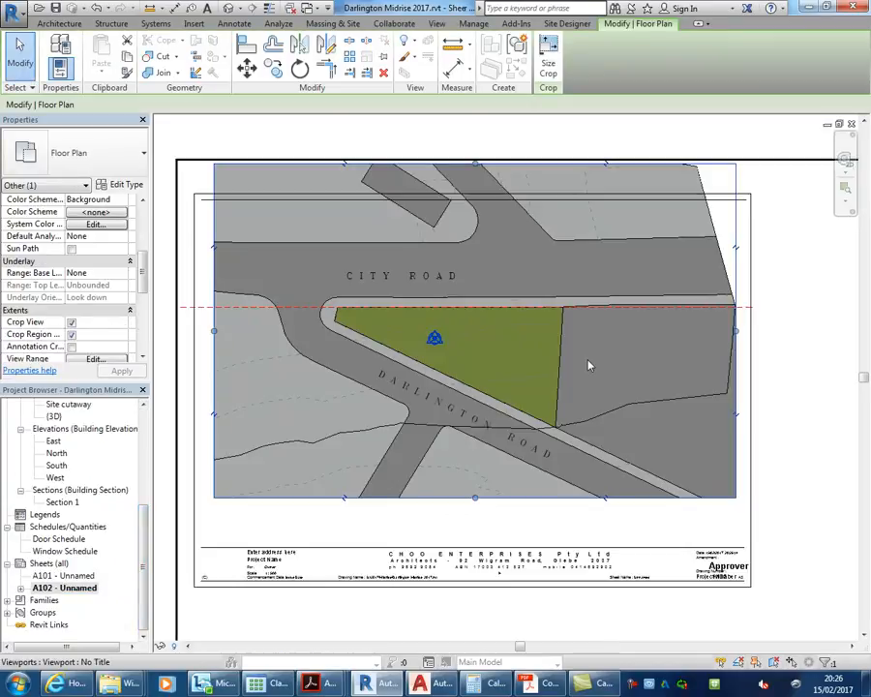
pyautogui.scroll(-2, 474, 319)
pyautogui.click(440, 360)
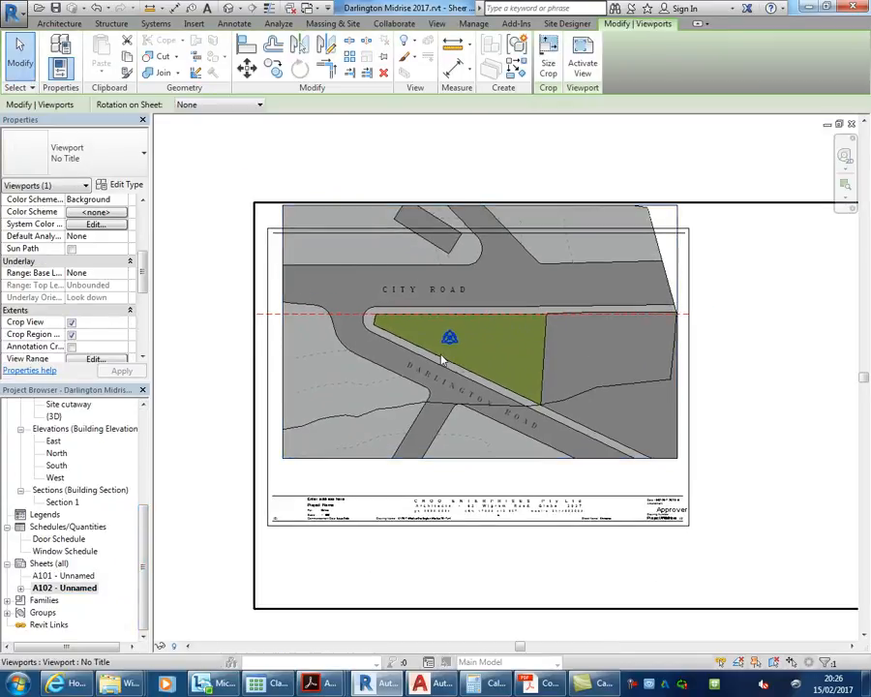
pyautogui.press('Down')
pyautogui.press('Down')
pyautogui.press('Down')
pyautogui.press('Down')
pyautogui.press('Down')
pyautogui.press('Down')
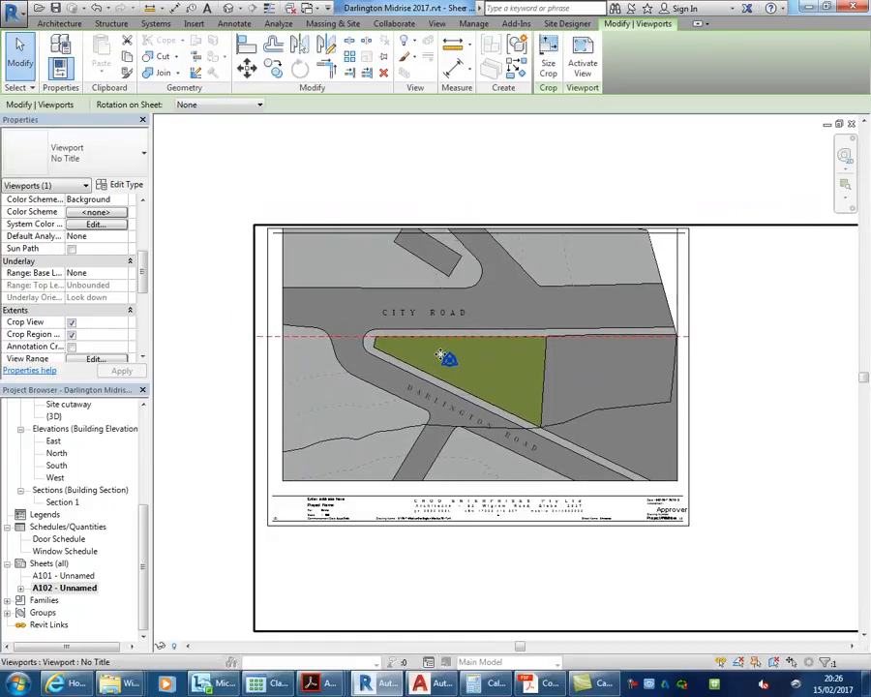
pyautogui.press('Down')
pyautogui.press('Down')
pyautogui.press('Down')
pyautogui.click(313, 158)
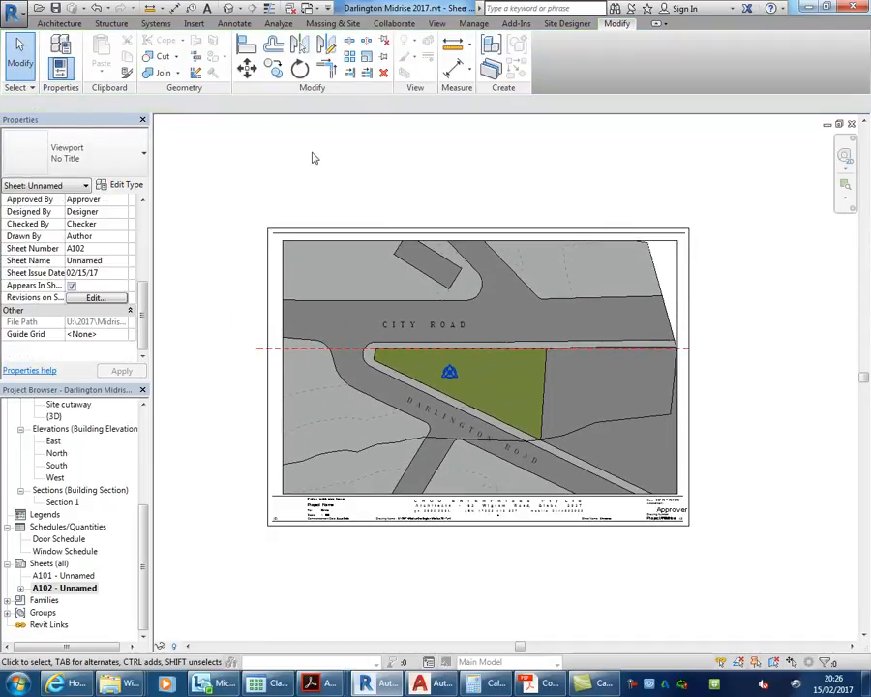
pyautogui.scroll(3, 465, 387)
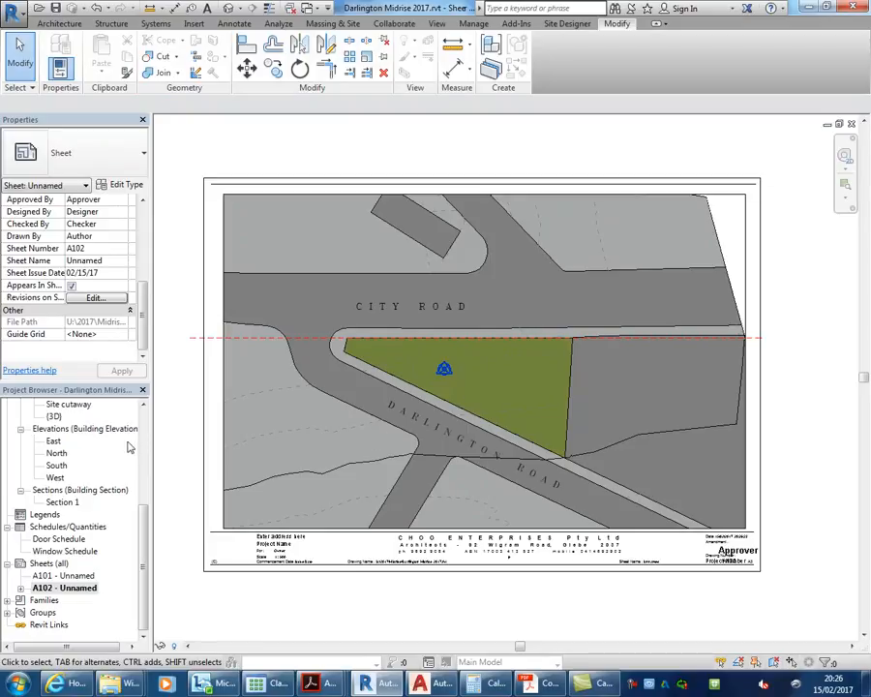
# Open the Site cutaway 3D view and examine the neighbouring building's massing from several sides.
pyautogui.doubleClick(63, 404)
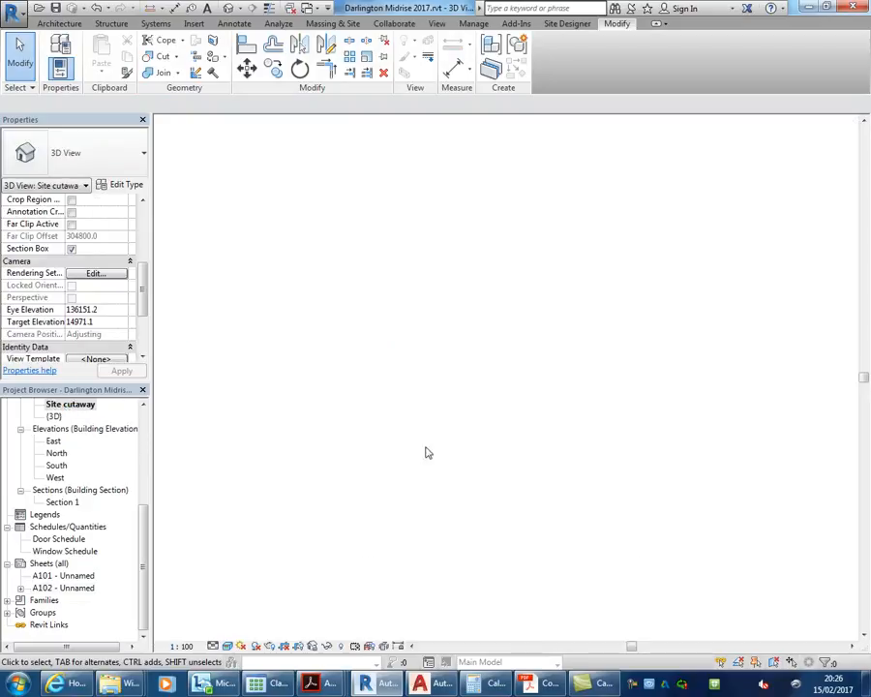
pyautogui.scroll(3, 392, 298)
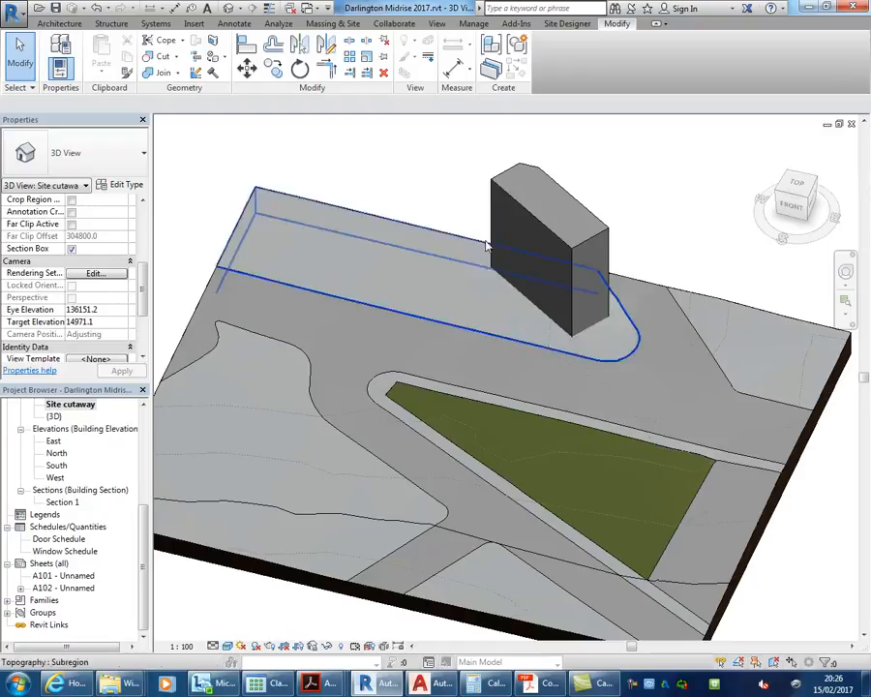
pyautogui.scroll(-1, 493, 261)
pyautogui.keyDown('shift'); pyautogui.moveTo(492, 261); pyautogui.dragTo(560, 252, button='middle'); pyautogui.keyUp('shift')
pyautogui.scroll(3, 563, 228)
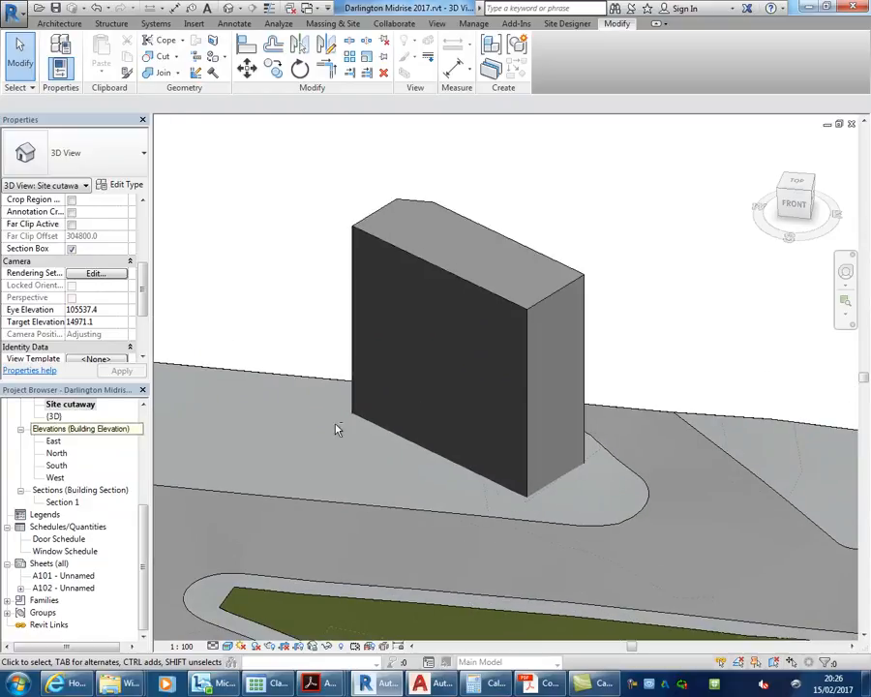
pyautogui.scroll(2, 457, 389)
pyautogui.scroll(2, 487, 312)
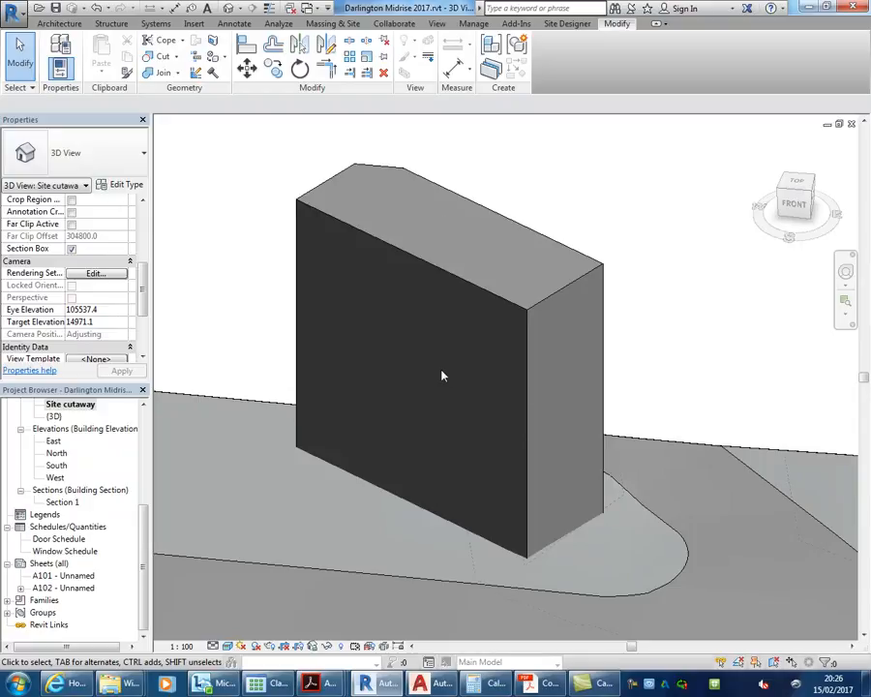
pyautogui.keyDown('shift'); pyautogui.moveTo(441, 375); pyautogui.dragTo(514, 319, button='middle'); pyautogui.keyUp('shift')
pyautogui.scroll(3, 510, 391)
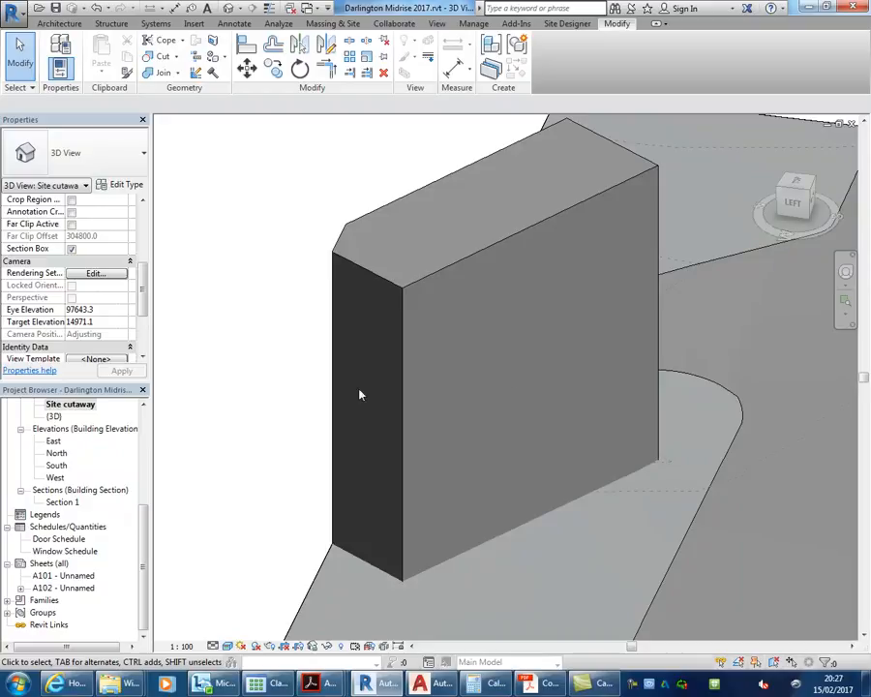
pyautogui.scroll(-3, 366, 391)
pyautogui.keyDown('shift'); pyautogui.moveTo(368, 357); pyautogui.dragTo(410, 277, button='middle'); pyautogui.keyUp('shift')
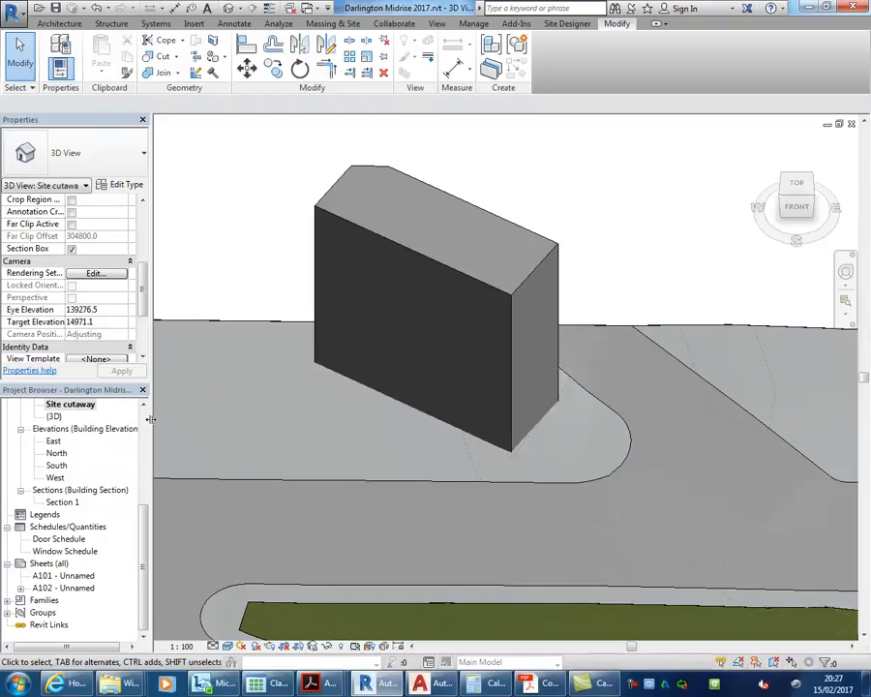
# Set the Site cutaway view's visual style to Consistent Colors, dismissing the save reminder, and view the building from higher up.
pyautogui.click(228, 646)
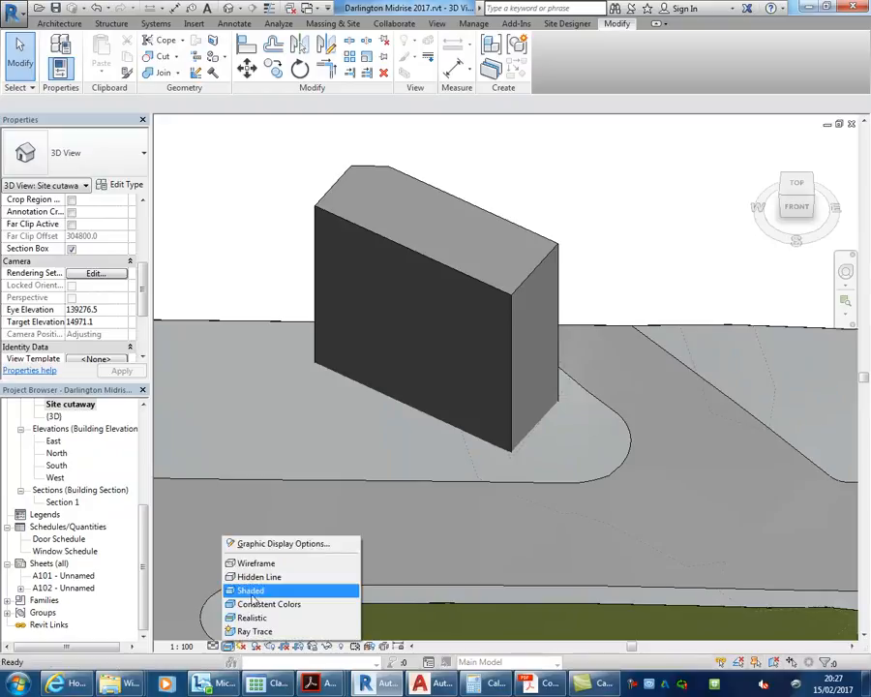
pyautogui.click(254, 605)
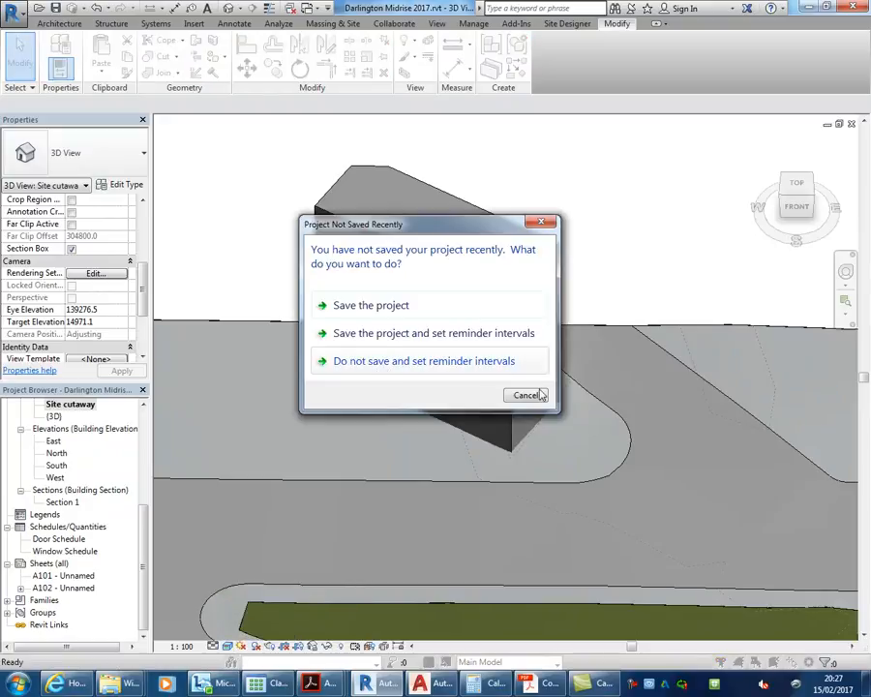
pyautogui.click(521, 396)
pyautogui.keyDown('shift'); pyautogui.moveTo(569, 317); pyautogui.dragTo(580, 366, button='middle'); pyautogui.keyUp('shift')
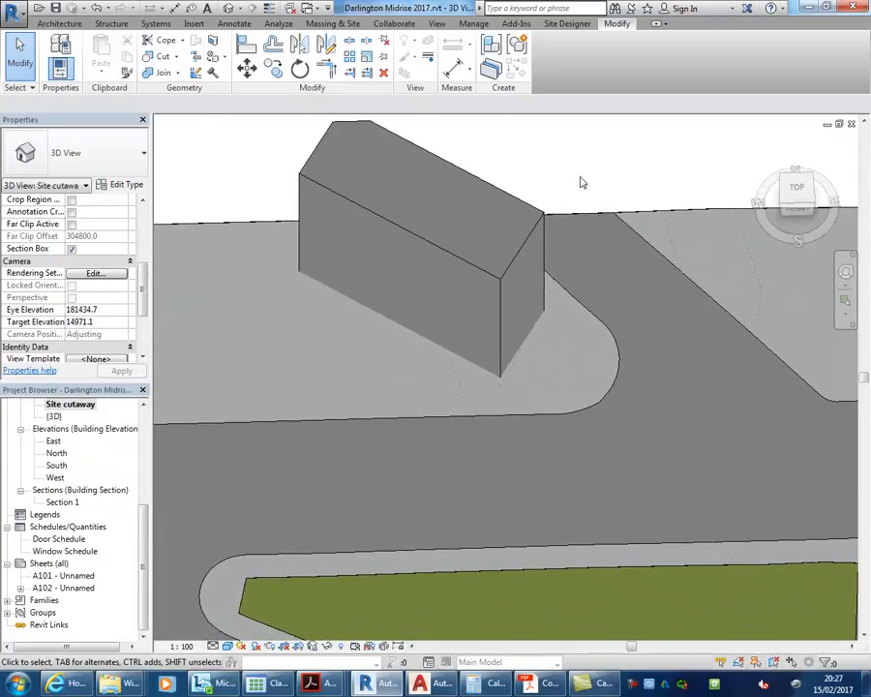
pyautogui.moveTo(580, 178); pyautogui.dragTo(571, 230, button='middle')
# Return to sheet A102 and review the site analysis plan's layout within its A3 title block.
pyautogui.doubleClick(81, 588)
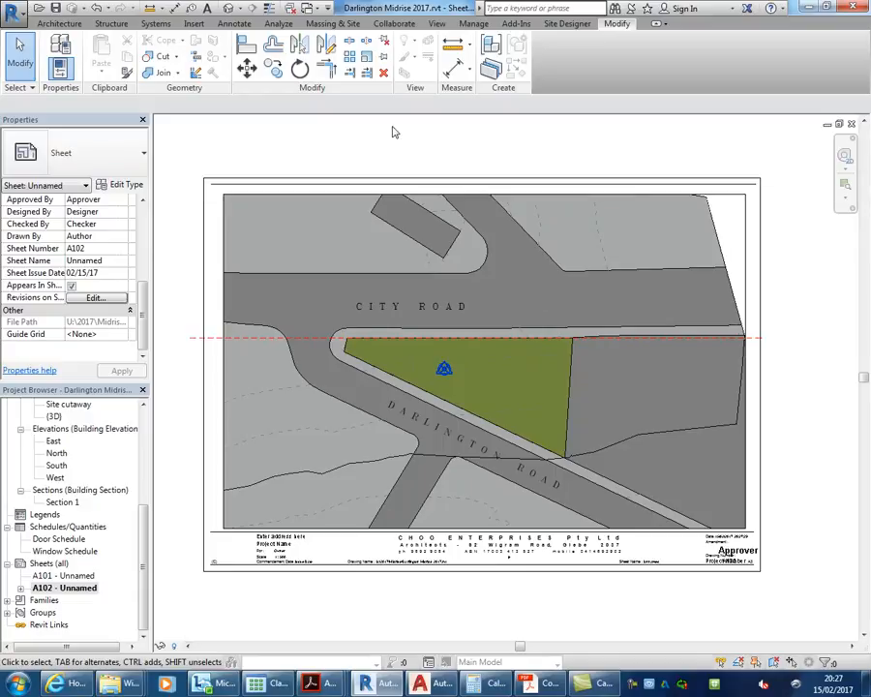
pyautogui.moveTo(391, 132)
pyautogui.mouseDown(button='middle')
pyautogui.moveTo(403, 155)
pyautogui.moveTo(396, 151)
pyautogui.mouseUp(button='middle')
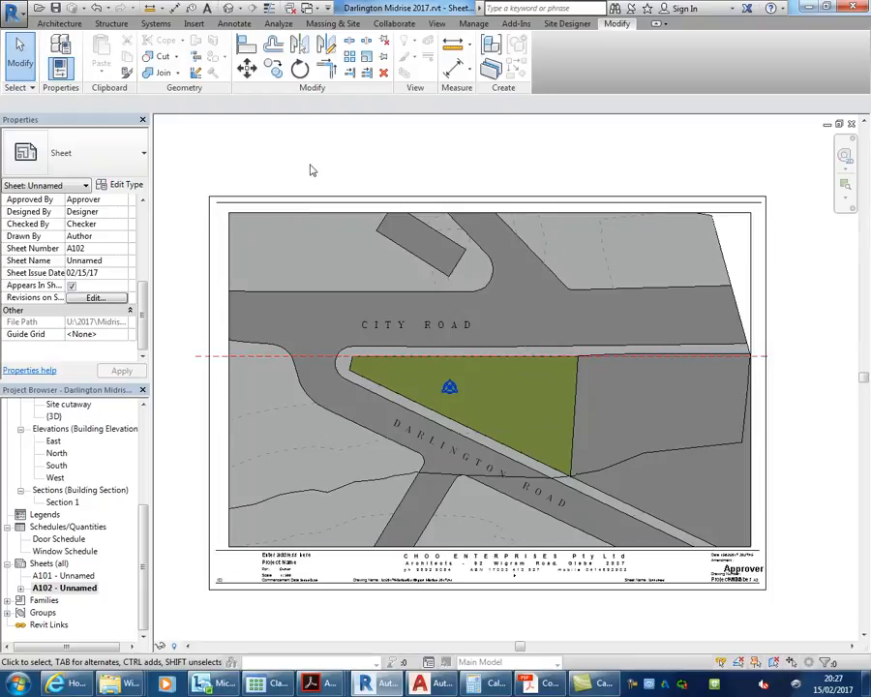
pyautogui.click(440, 583)
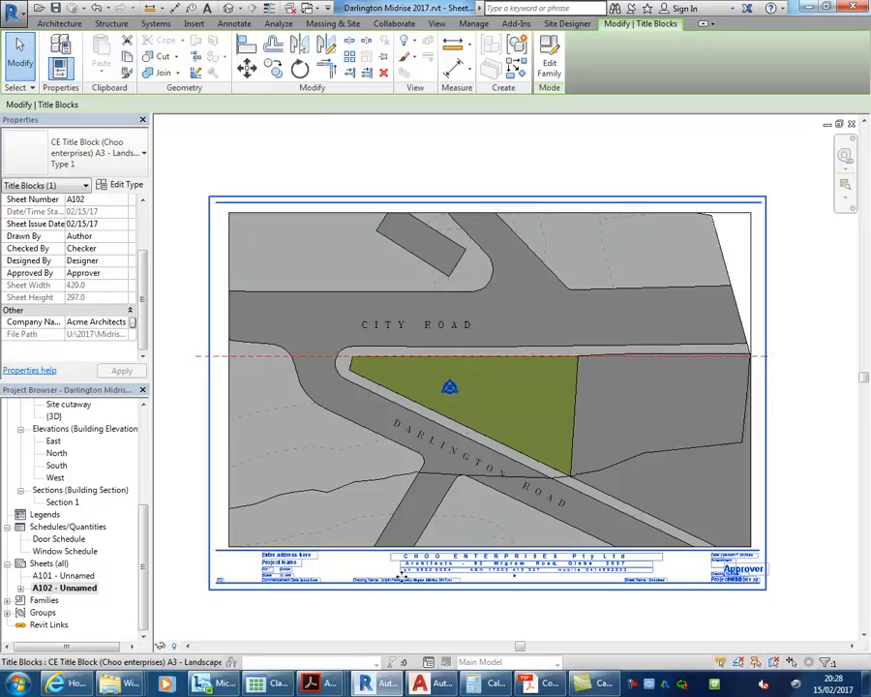
pyautogui.click(278, 161)
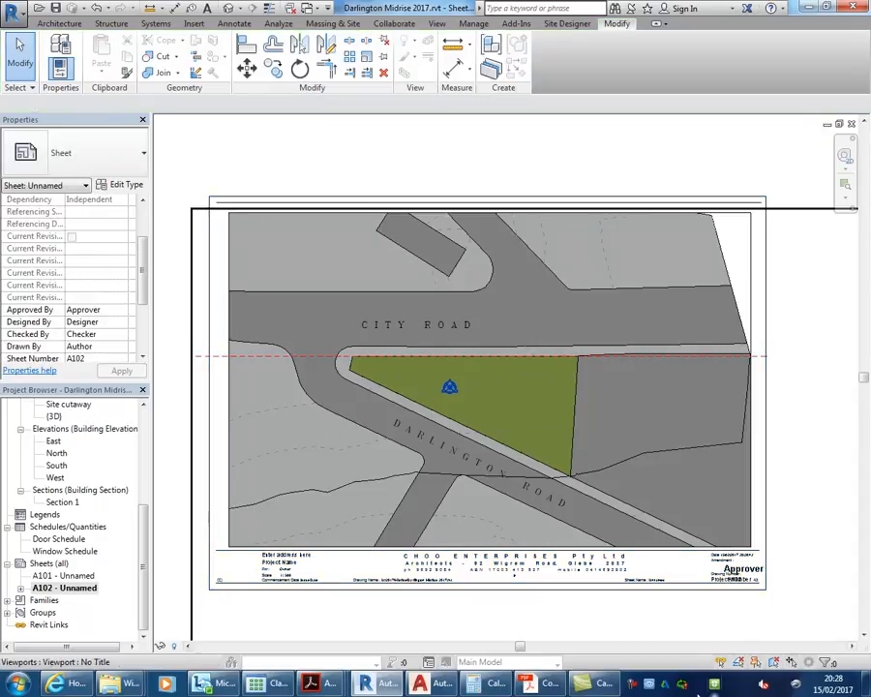
pyautogui.rightClick(631, 683)
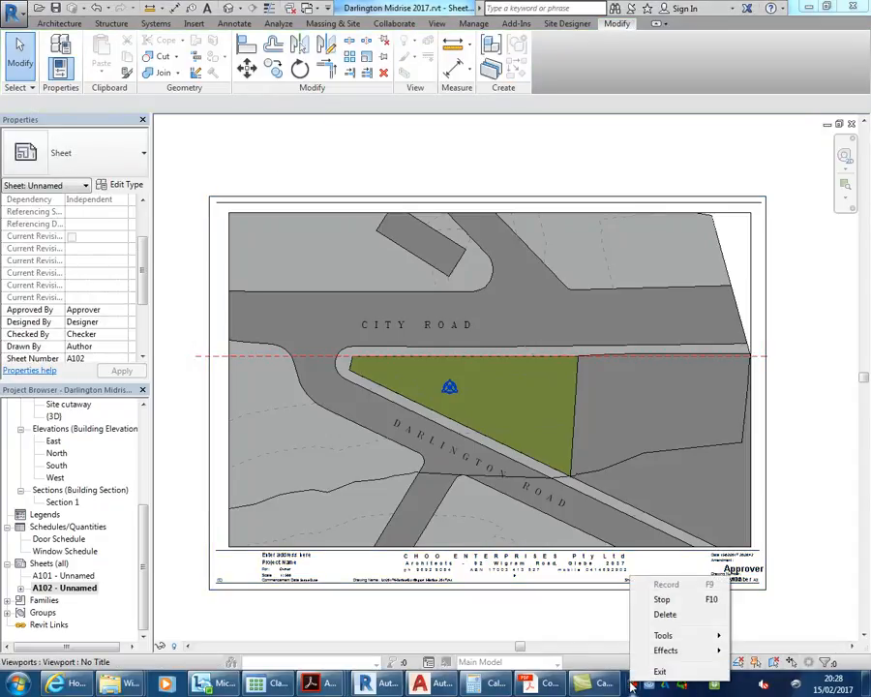